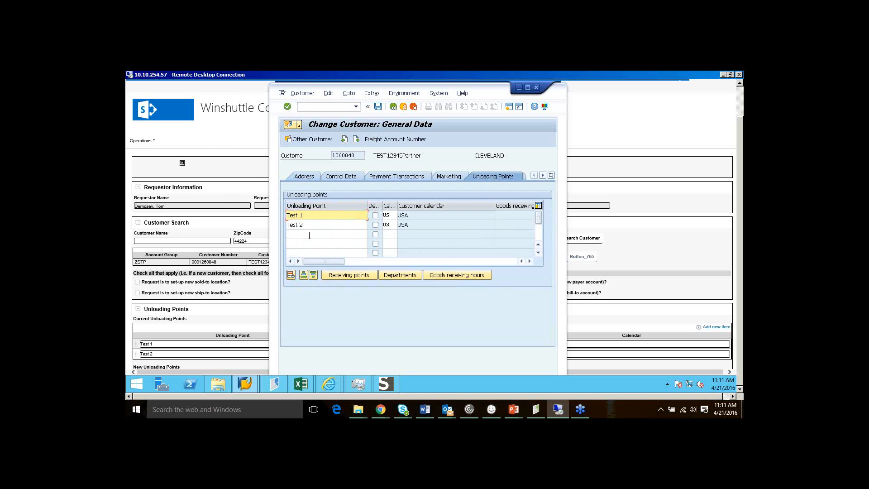
Check the customer's existing SAP unloading points Test 1 and Test 2 on calendar US, then return to the form
{"action": "left_click", "coordinate": [667, 186]}
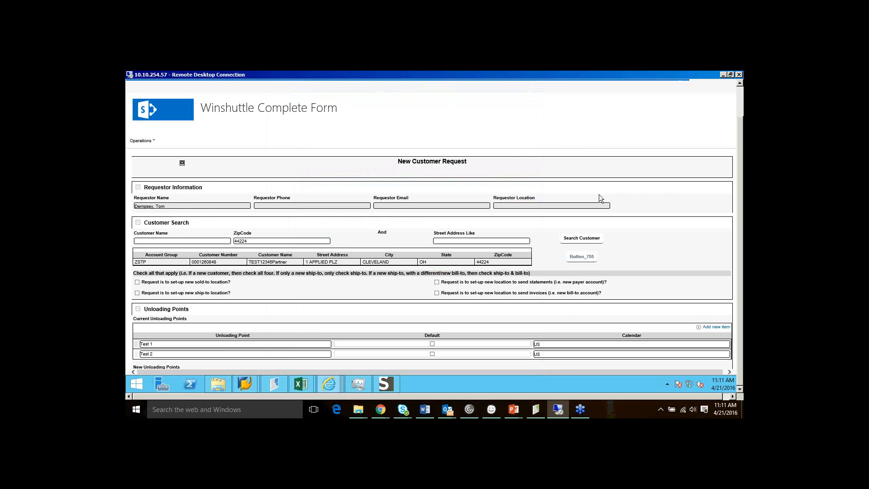
{"action": "scroll", "coordinate": [599, 194], "scroll_direction": "down", "scroll_amount": 1}
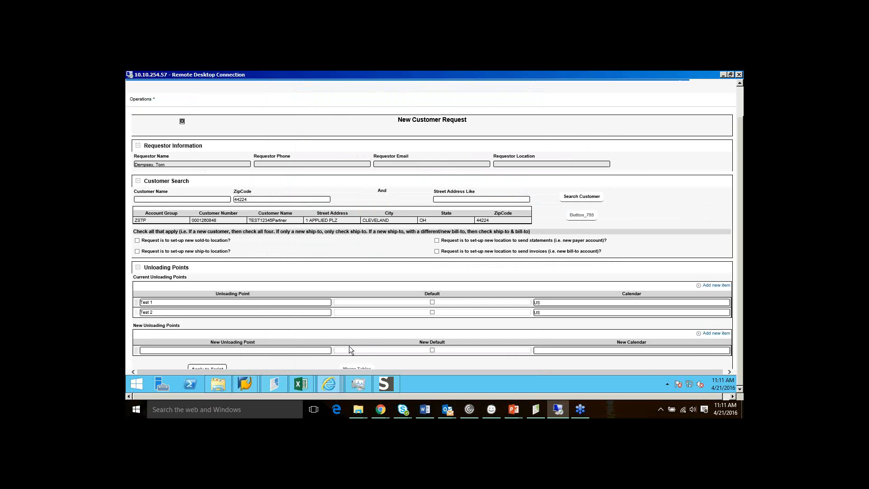
{"action": "mouse_move", "coordinate": [254, 388]}
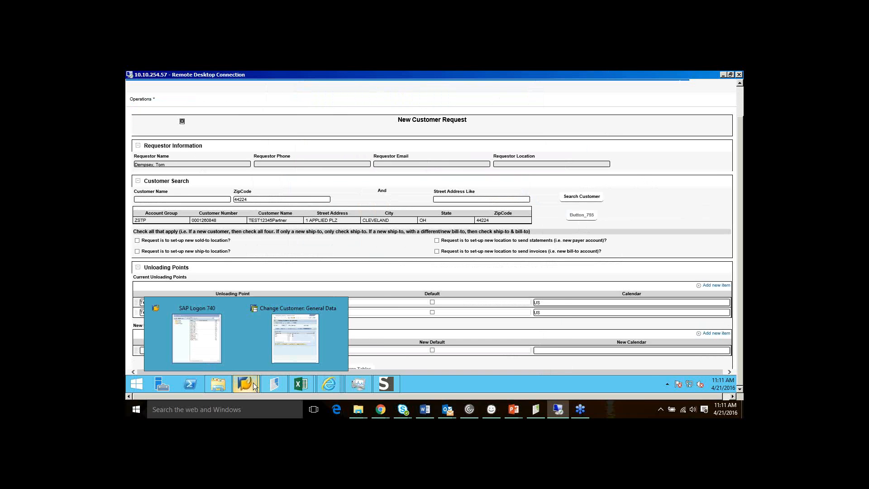
{"action": "left_click", "coordinate": [271, 358]}
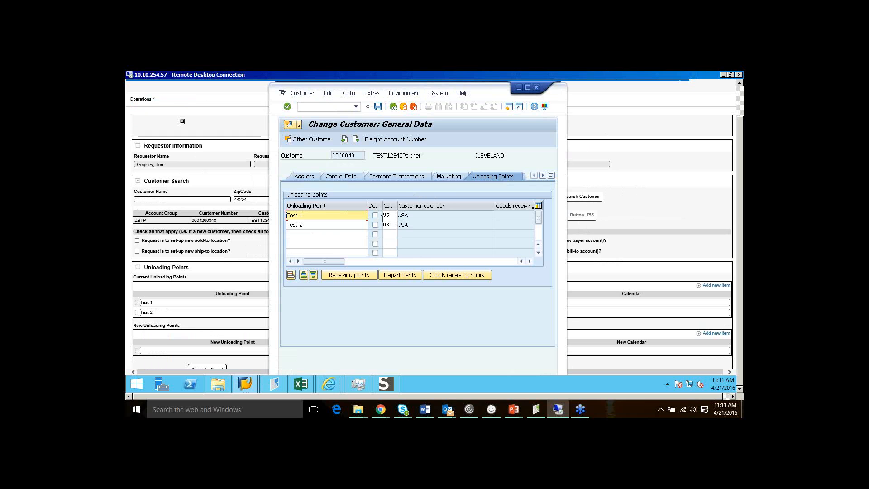
{"action": "left_click", "coordinate": [659, 203]}
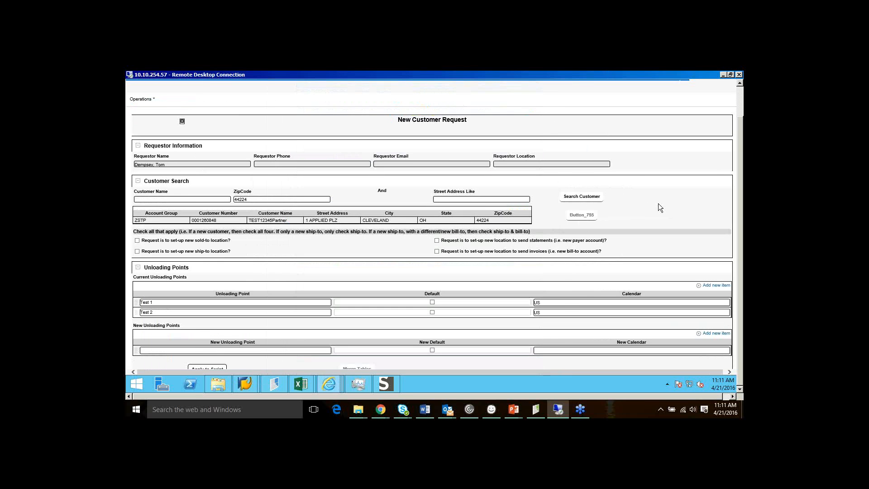
Highlight the Current and New Unloading Points tables and begin entering Test 3 as a new point
{"action": "scroll", "coordinate": [550, 237], "scroll_direction": "down", "scroll_amount": 1}
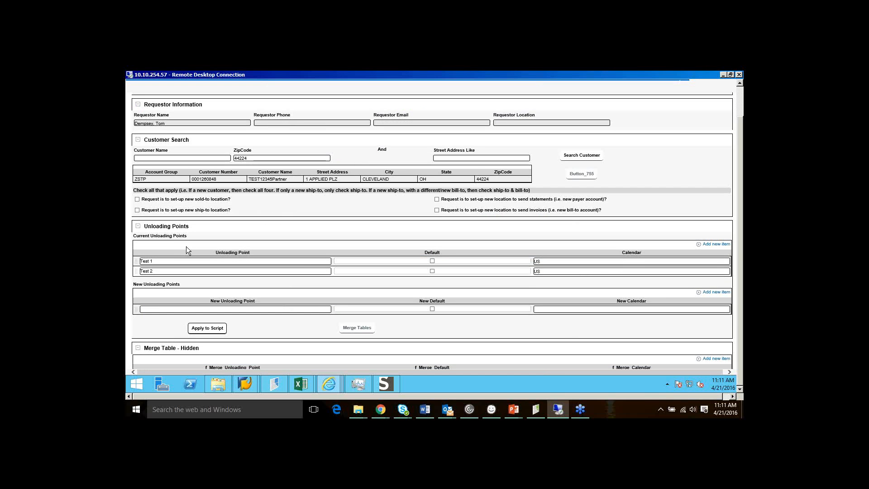
{"action": "scroll", "coordinate": [163, 221], "scroll_direction": "down", "scroll_amount": 1}
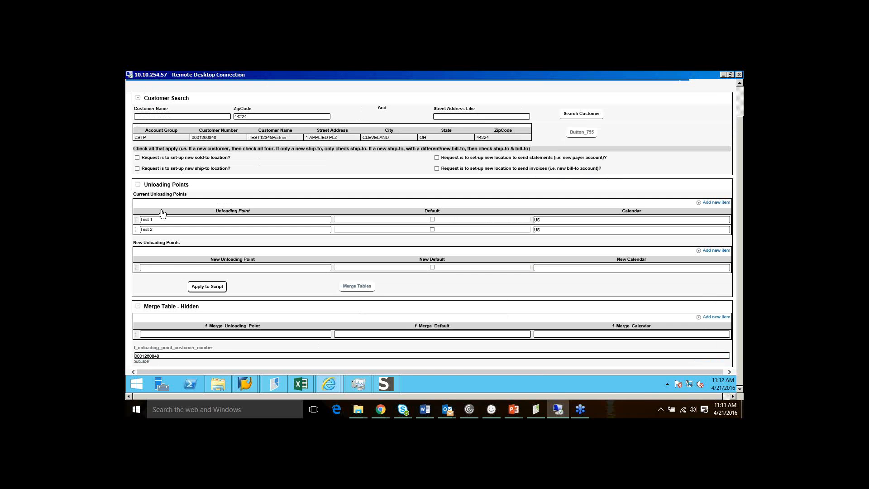
{"action": "left_click_drag", "start_coordinate": [137, 194], "coordinate": [197, 195]}
{"action": "left_click_drag", "start_coordinate": [134, 242], "coordinate": [190, 243]}
{"action": "left_click", "coordinate": [182, 220]}
Set Test 3's calendar to US and add new rows Test 4 and Test 5, each on calendar US
{"action": "left_click", "coordinate": [588, 268]}
{"action": "type", "text": "US"}
{"action": "left_click", "coordinate": [714, 251]}
{"action": "type", "text": "Tes"}
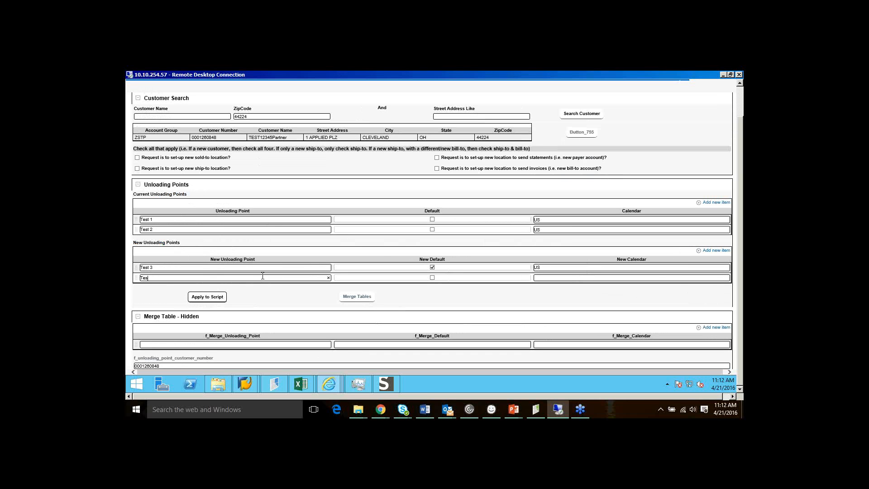
{"action": "type", "text": "t 4"}
{"action": "left_click", "coordinate": [548, 278]}
{"action": "type", "text": "US"}
{"action": "left_click", "coordinate": [720, 252]}
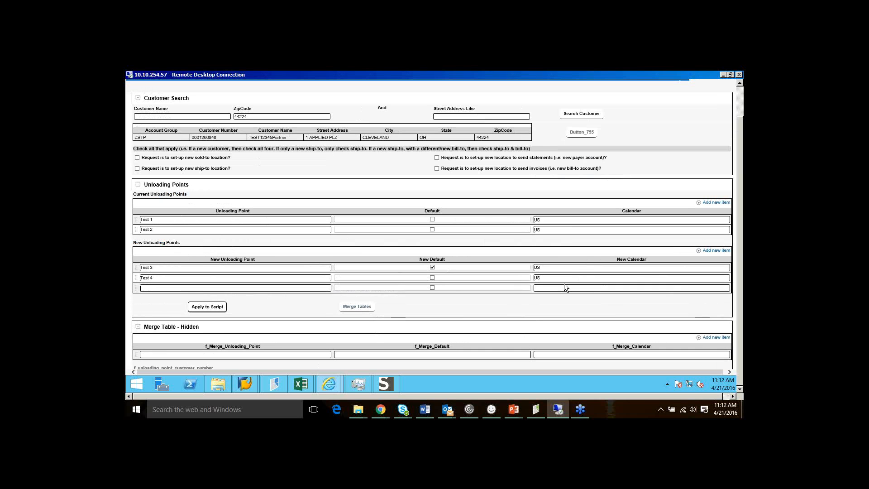
{"action": "type", "text": "Test 5"}
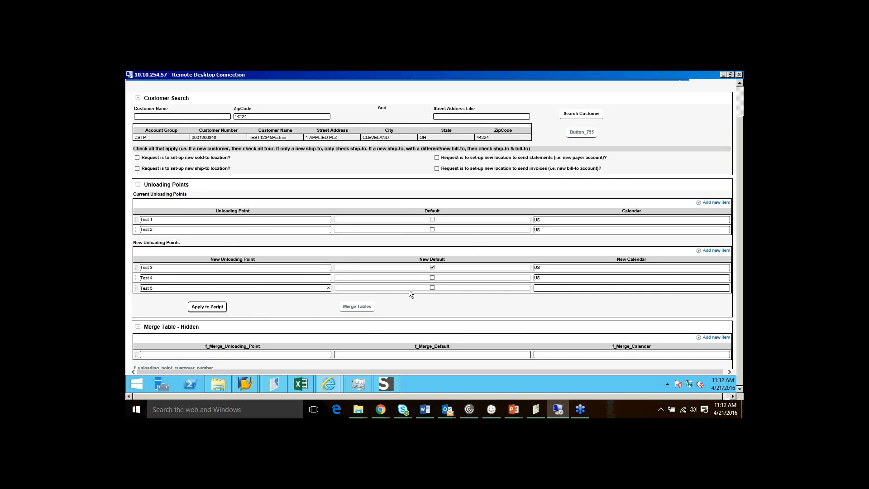
{"action": "left_click", "coordinate": [539, 288]}
{"action": "type", "text": "US"}
Combine the current and new unloading points into the Merge Table with Merge Tables
{"action": "scroll", "coordinate": [330, 244], "scroll_direction": "down", "scroll_amount": 1}
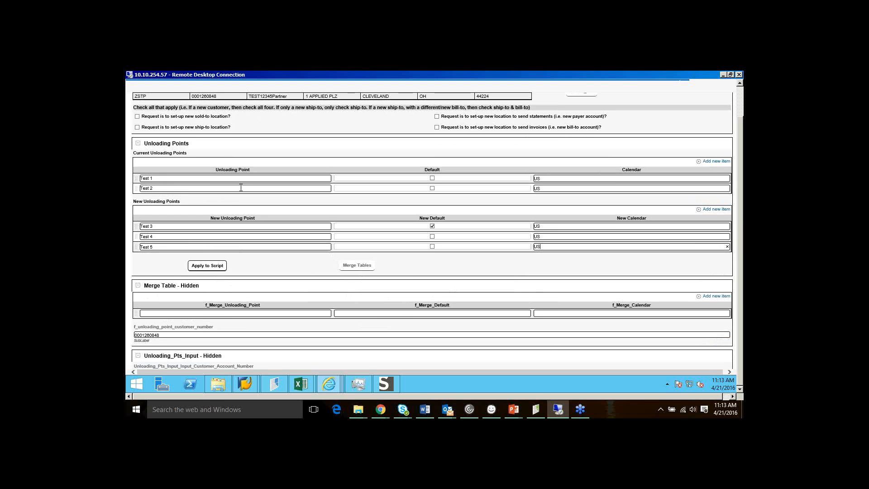
{"action": "scroll", "coordinate": [298, 284], "scroll_direction": "down", "scroll_amount": 1}
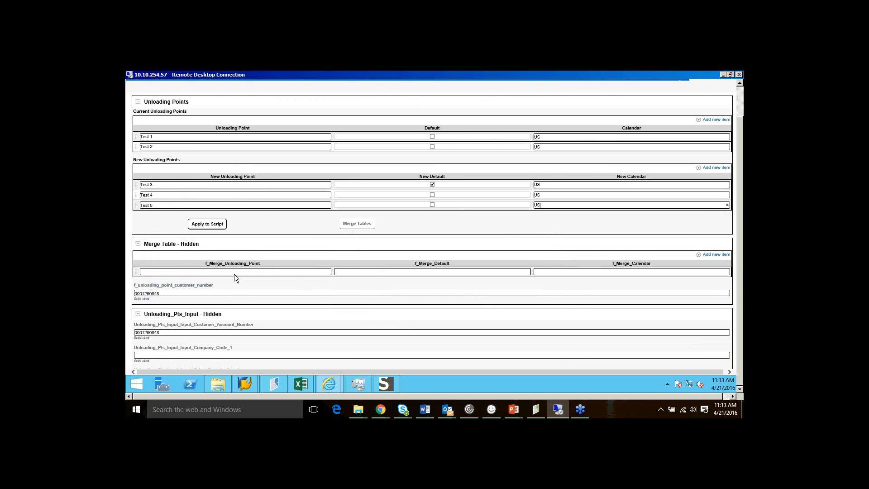
{"action": "left_click_drag", "start_coordinate": [145, 245], "coordinate": [202, 244]}
{"action": "left_click", "coordinate": [359, 224]}
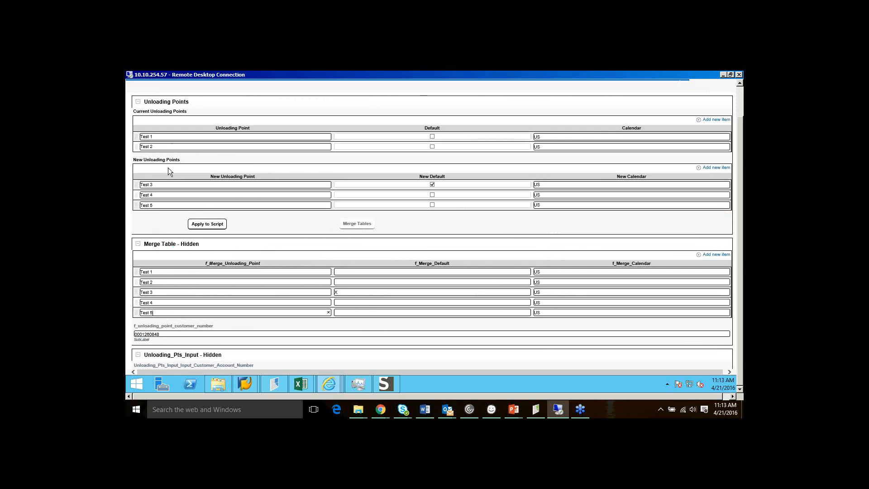
Review merged rows Test 1 through Test 5 and apply them to the script
{"action": "left_click", "coordinate": [166, 272]}
{"action": "left_click", "coordinate": [165, 302]}
{"action": "left_click", "coordinate": [168, 312]}
{"action": "scroll", "coordinate": [494, 304], "scroll_direction": "down", "scroll_amount": 1}
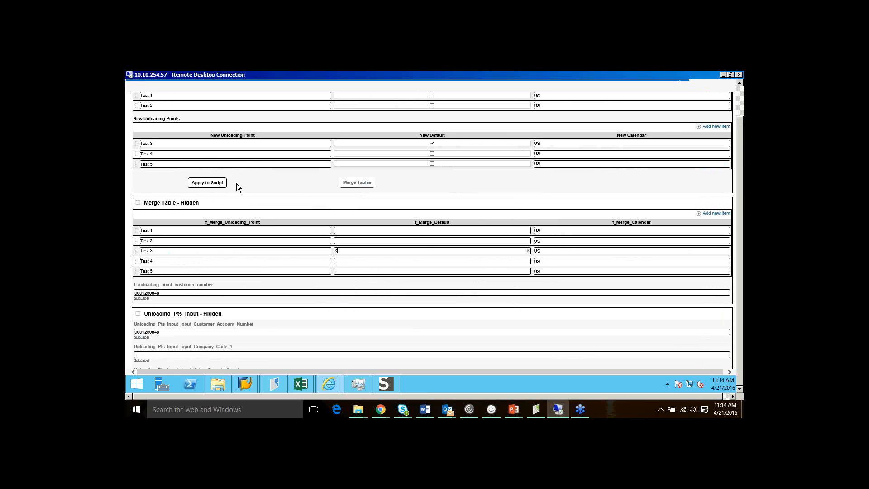
{"action": "left_click", "coordinate": [220, 184]}
{"action": "scroll", "coordinate": [343, 202], "scroll_direction": "down", "scroll_amount": 5}
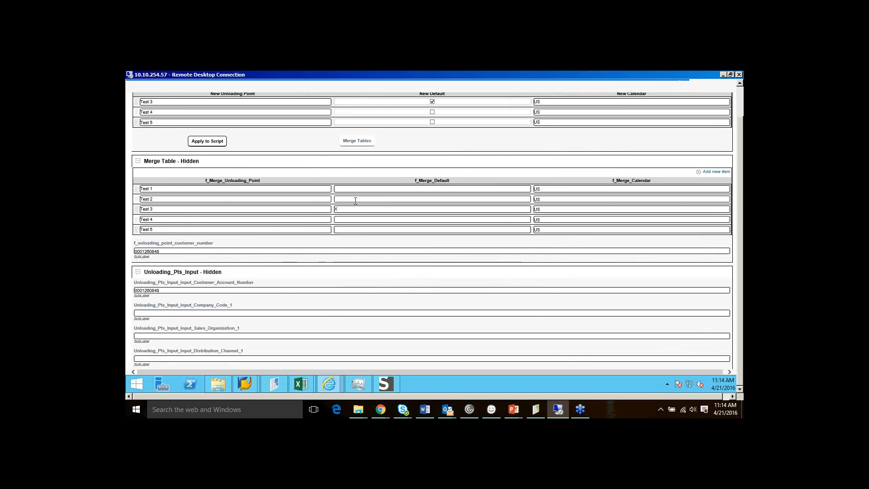
{"action": "scroll", "coordinate": [354, 202], "scroll_direction": "down", "scroll_amount": 2}
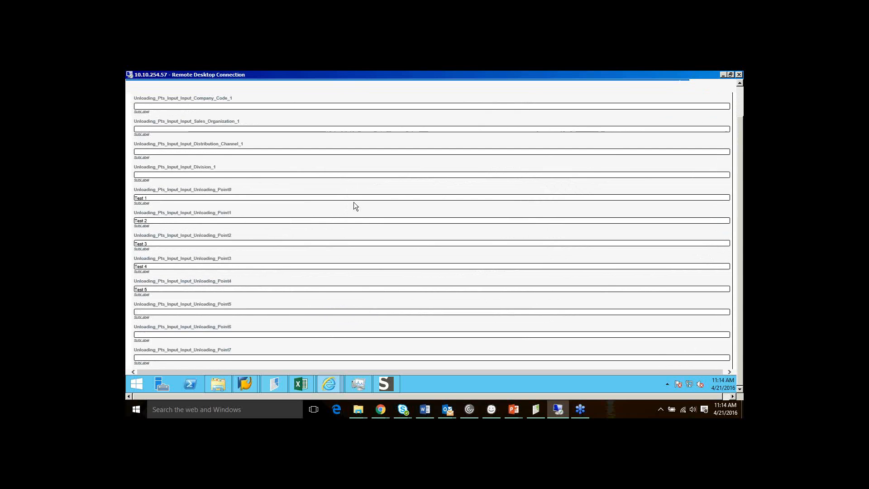
{"action": "left_click", "coordinate": [169, 220]}
{"action": "scroll", "coordinate": [194, 202], "scroll_direction": "up", "scroll_amount": 5}
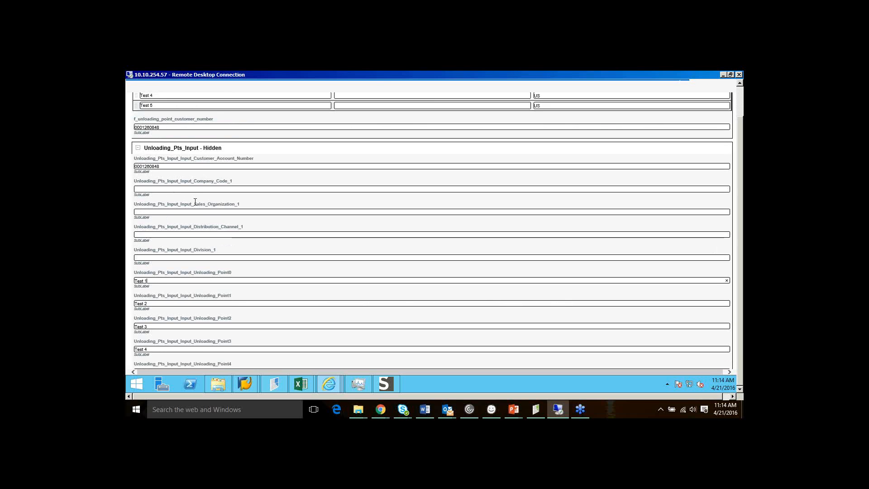
{"action": "scroll", "coordinate": [195, 181], "scroll_direction": "down", "scroll_amount": 3}
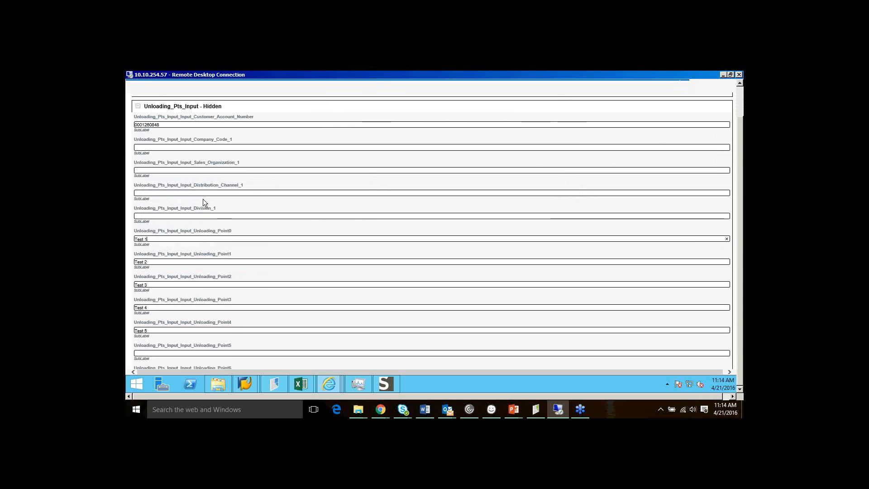
{"action": "left_click", "coordinate": [155, 330]}
{"action": "scroll", "coordinate": [175, 320], "scroll_direction": "up", "scroll_amount": 5}
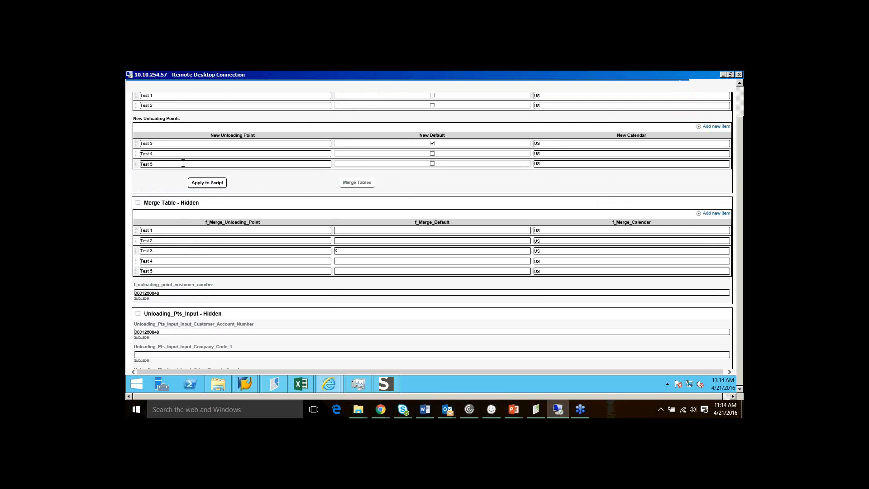
{"action": "scroll", "coordinate": [183, 163], "scroll_direction": "up", "scroll_amount": 1}
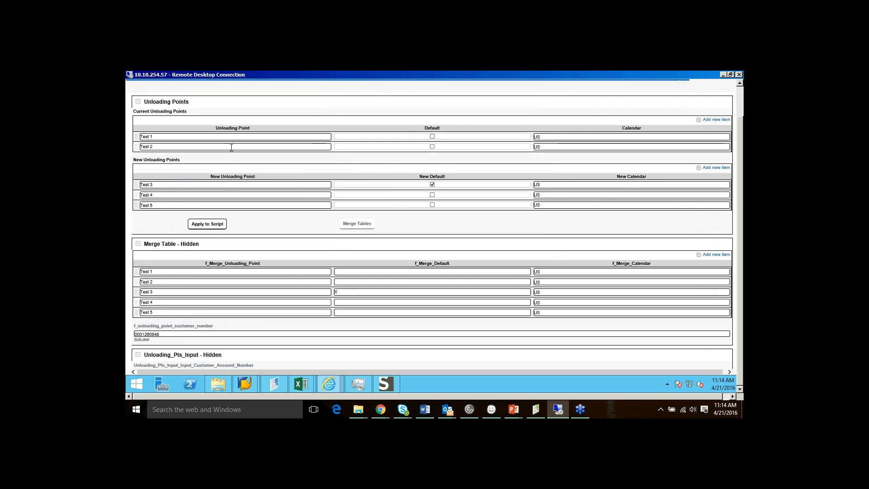
{"action": "scroll", "coordinate": [232, 147], "scroll_direction": "down", "scroll_amount": 1}
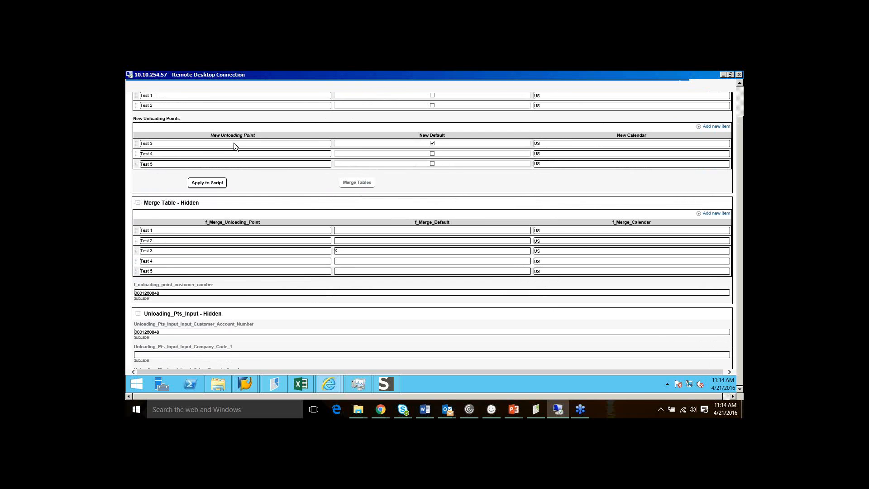
{"action": "scroll", "coordinate": [234, 143], "scroll_direction": "down", "scroll_amount": 1}
{"action": "scroll", "coordinate": [241, 141], "scroll_direction": "down", "scroll_amount": 1}
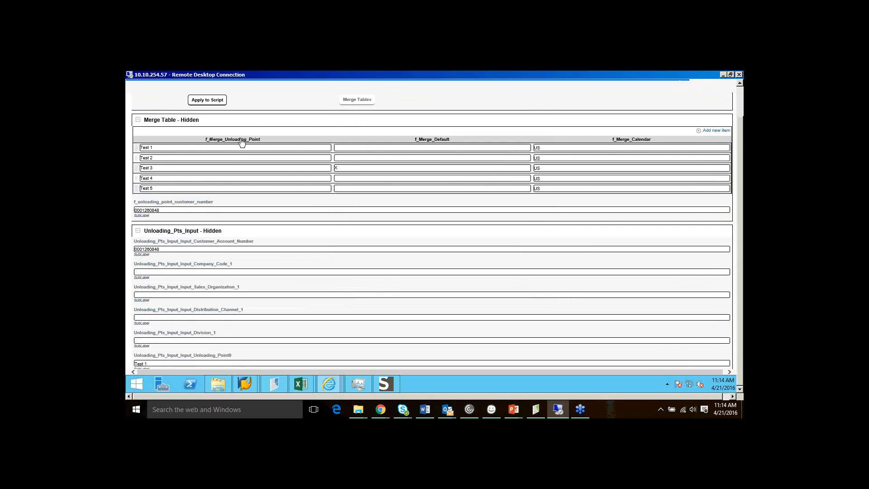
{"action": "scroll", "coordinate": [224, 211], "scroll_direction": "down", "scroll_amount": 1}
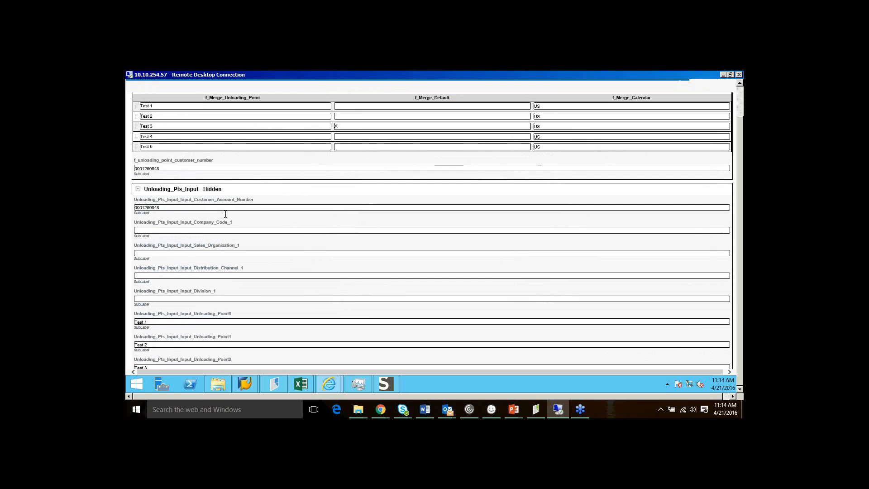
{"action": "scroll", "coordinate": [226, 218], "scroll_direction": "down", "scroll_amount": 1}
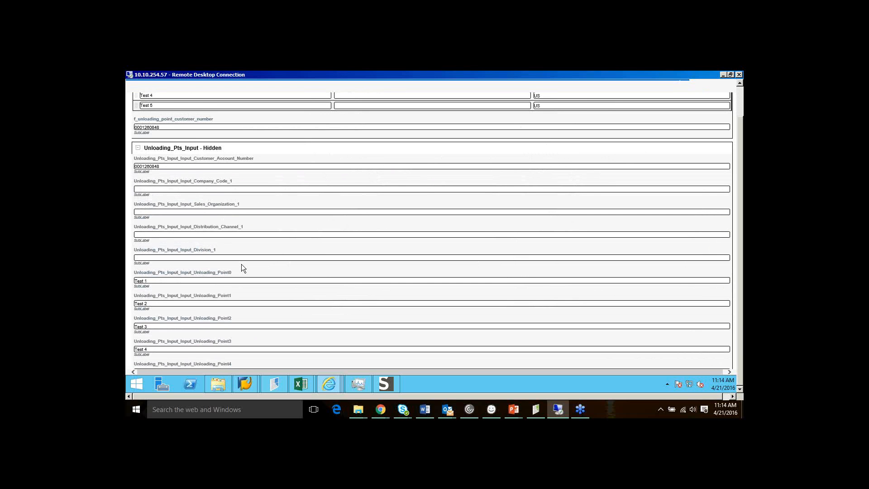
{"action": "scroll", "coordinate": [241, 265], "scroll_direction": "down", "scroll_amount": 1}
{"action": "scroll", "coordinate": [240, 273], "scroll_direction": "down", "scroll_amount": 1}
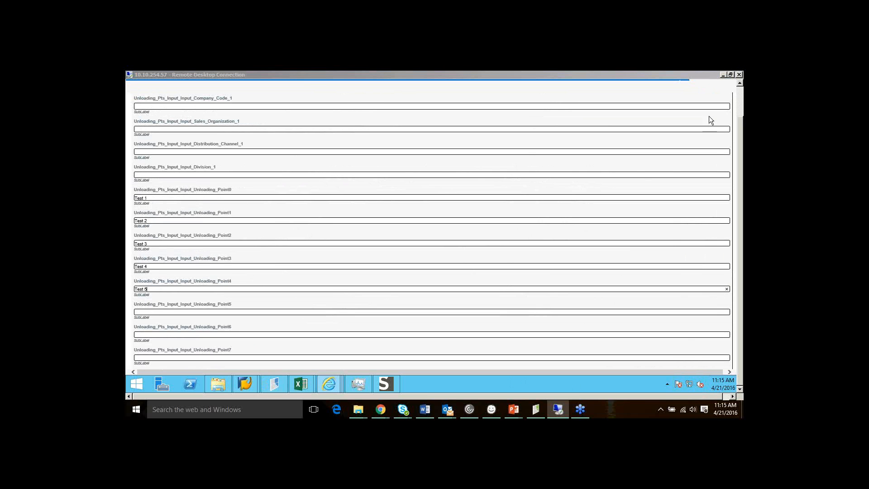
{"action": "left_click", "coordinate": [723, 75]}
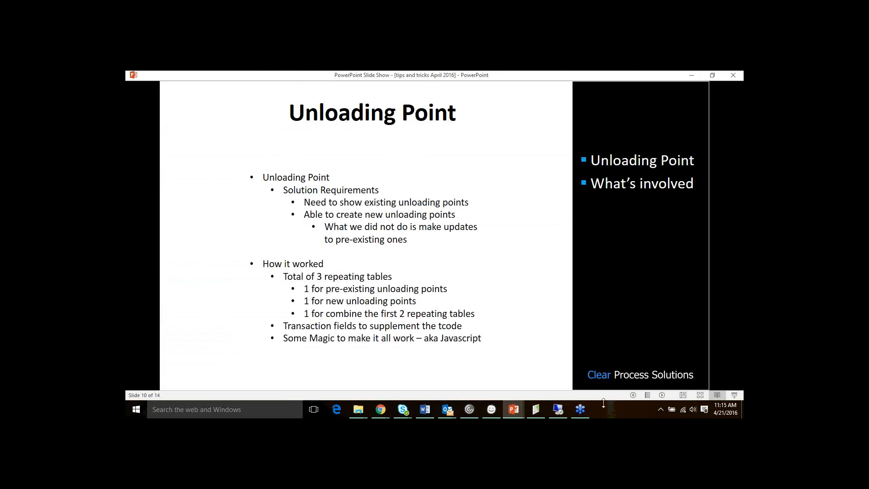
End the slide show and switch to the SharePoint demo form with Table 1, Table 2 and Merged
{"action": "left_click", "coordinate": [734, 75]}
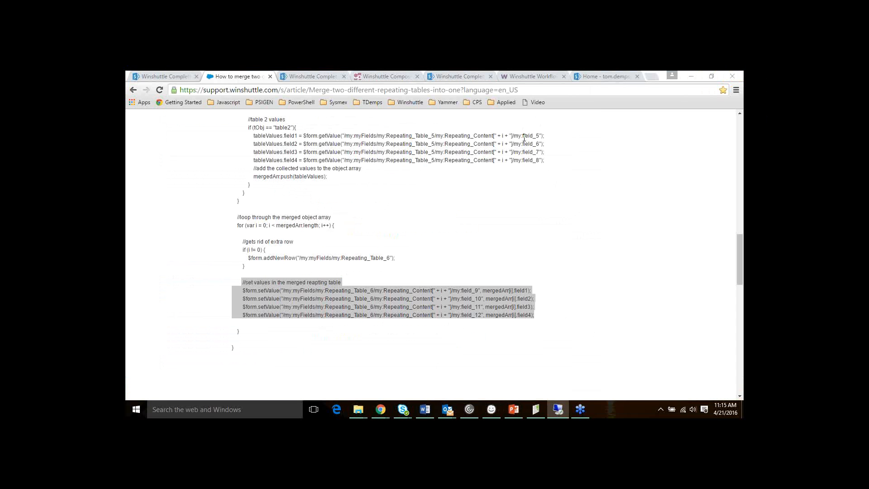
{"action": "left_click", "coordinate": [163, 76]}
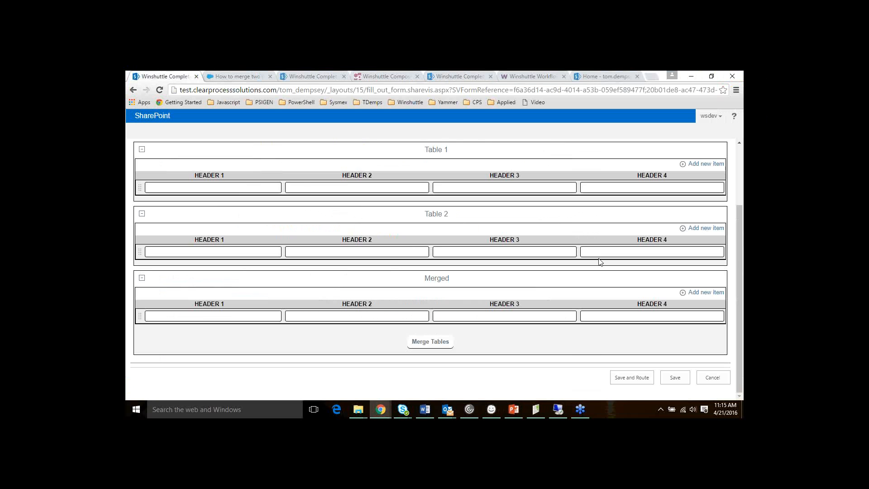
{"action": "scroll", "coordinate": [600, 263], "scroll_direction": "up", "scroll_amount": 1}
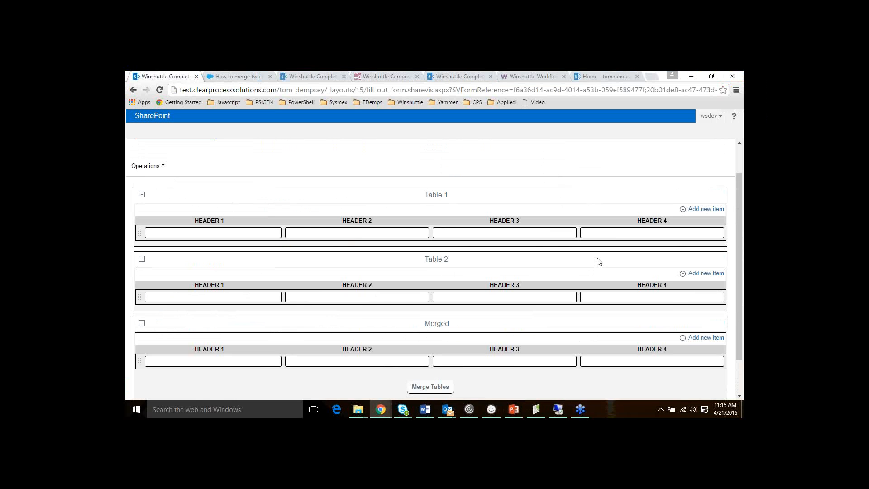
{"action": "scroll", "coordinate": [495, 244], "scroll_direction": "down", "scroll_amount": 1}
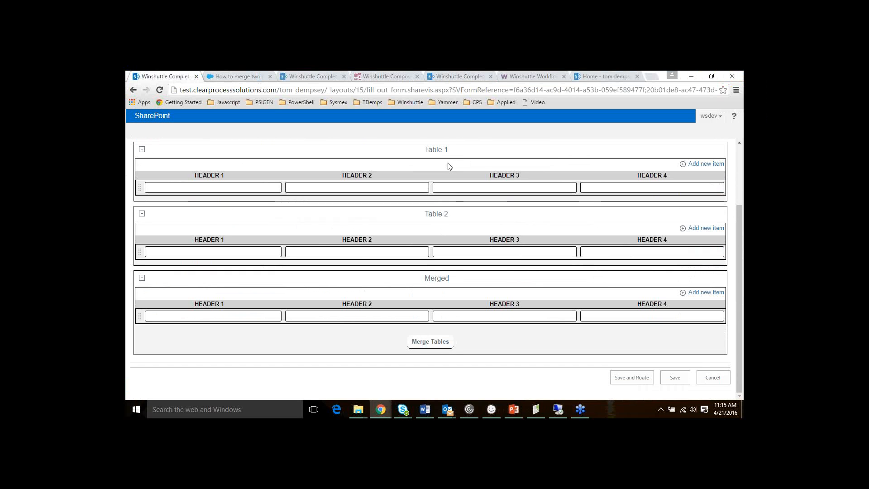
Fill Table 1 with a row of 1s across all four headers and a second row of 2s
{"action": "left_click", "coordinate": [265, 189]}
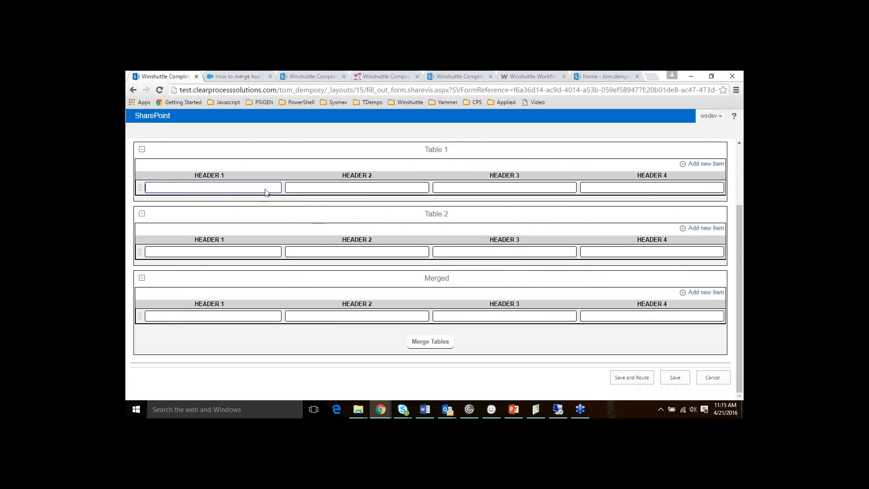
{"action": "type", "text": "1"}
{"action": "key", "text": "Tab"}
{"action": "type", "text": "1"}
{"action": "key", "text": "Tab"}
{"action": "type", "text": "1"}
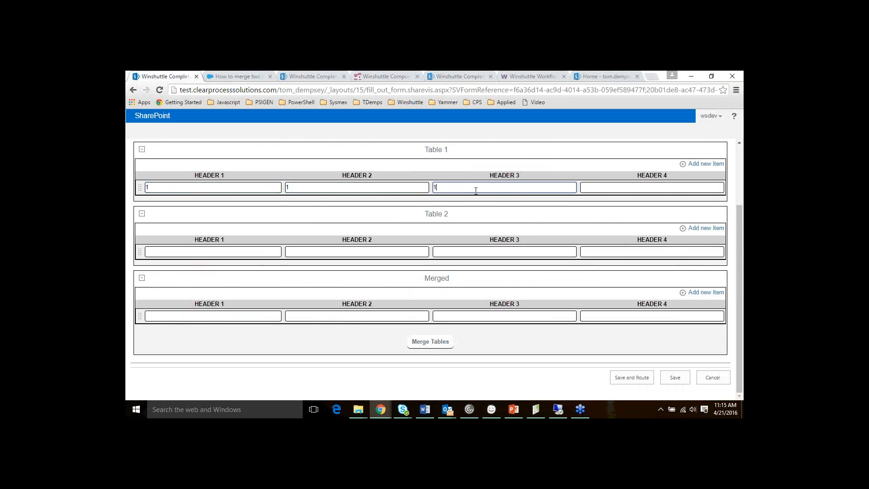
{"action": "key", "text": "Tab"}
{"action": "type", "text": "1"}
{"action": "left_click", "coordinate": [706, 163]}
{"action": "left_click", "coordinate": [195, 204]}
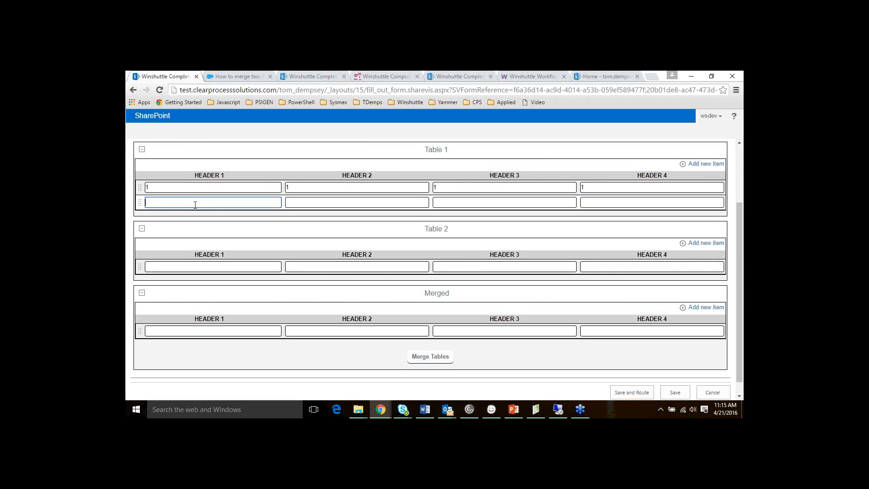
{"action": "type", "text": "2"}
{"action": "left_click", "coordinate": [390, 205]}
{"action": "type", "text": "2"}
{"action": "key", "text": "Tab"}
{"action": "type", "text": "2"}
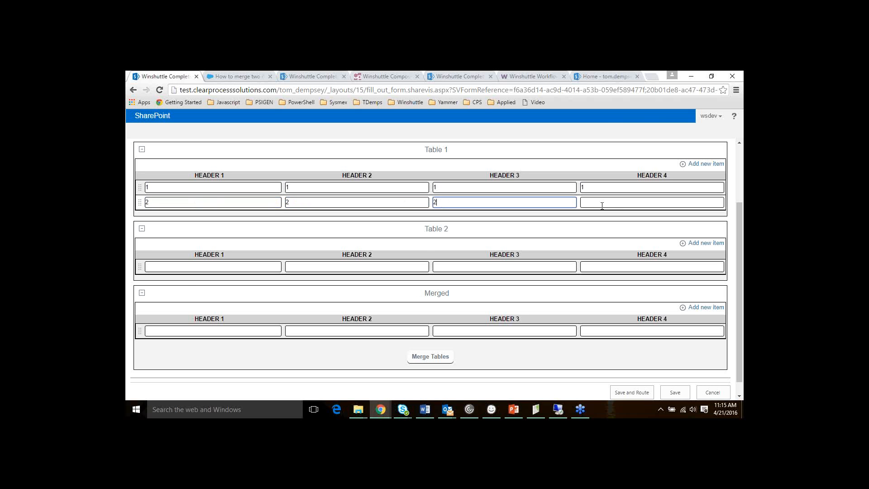
{"action": "left_click", "coordinate": [617, 204]}
{"action": "type", "text": "2"}
Fill Table 2 with a row of 3s across all four headers and a second row of 4s
{"action": "left_click", "coordinate": [200, 267]}
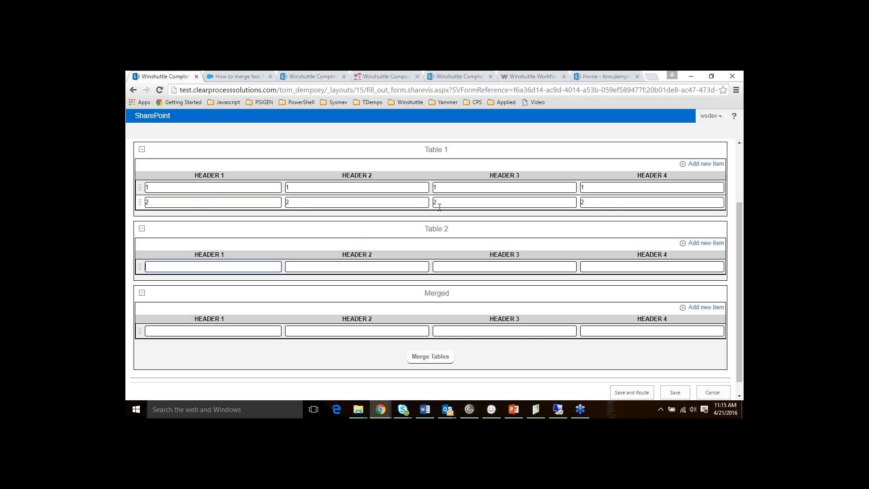
{"action": "double_click", "coordinate": [435, 294]}
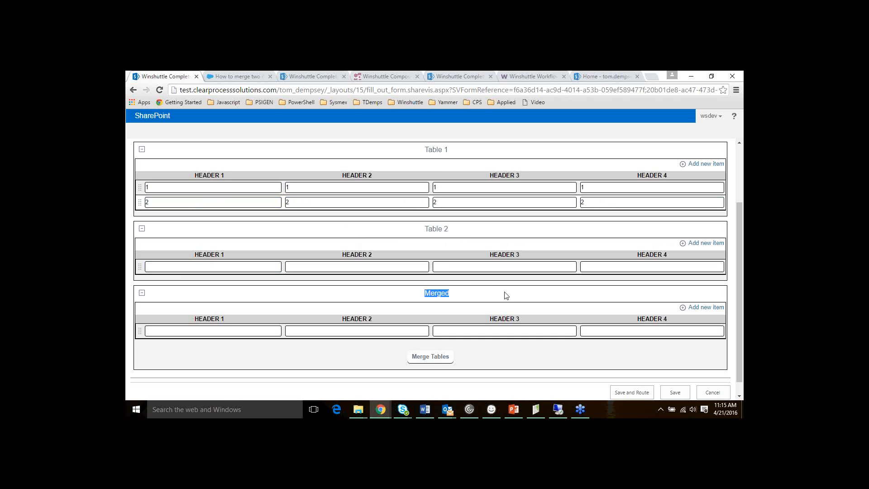
{"action": "left_click", "coordinate": [162, 268]}
{"action": "type", "text": "3"}
{"action": "left_click", "coordinate": [295, 266]}
{"action": "type", "text": "3"}
{"action": "left_click", "coordinate": [442, 268]}
{"action": "type", "text": "3"}
{"action": "left_click", "coordinate": [607, 266]}
{"action": "type", "text": "3"}
{"action": "left_click", "coordinate": [699, 243]}
{"action": "type", "text": "4"}
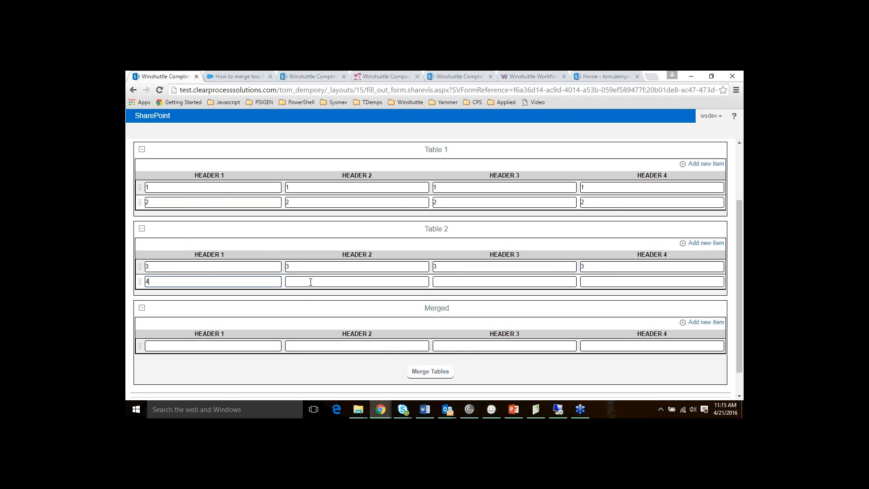
{"action": "left_click", "coordinate": [301, 282]}
{"action": "type", "text": "4"}
{"action": "left_click", "coordinate": [452, 282]}
{"action": "type", "text": "4"}
{"action": "left_click", "coordinate": [603, 281]}
{"action": "type", "text": "4"}
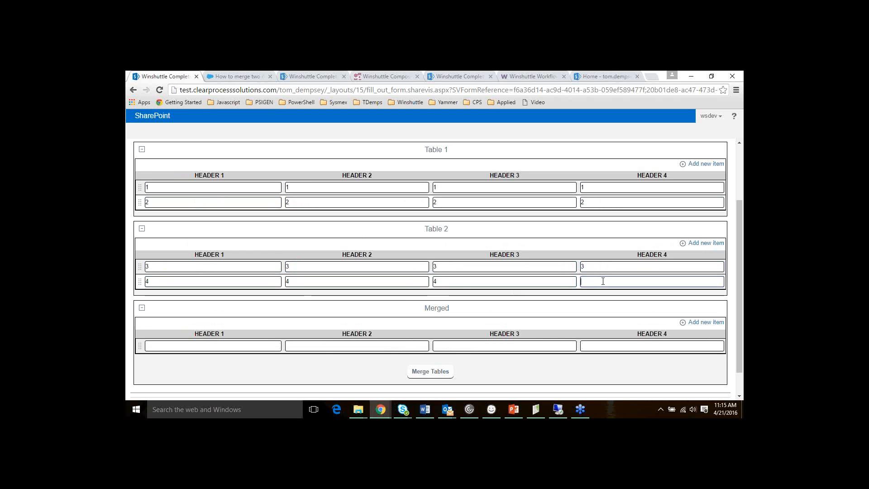
Merge Table 1 and Table 2 so the Merged table holds rows 1 through 4
{"action": "scroll", "coordinate": [479, 260], "scroll_direction": "down", "scroll_amount": 1}
{"action": "left_click", "coordinate": [435, 342]}
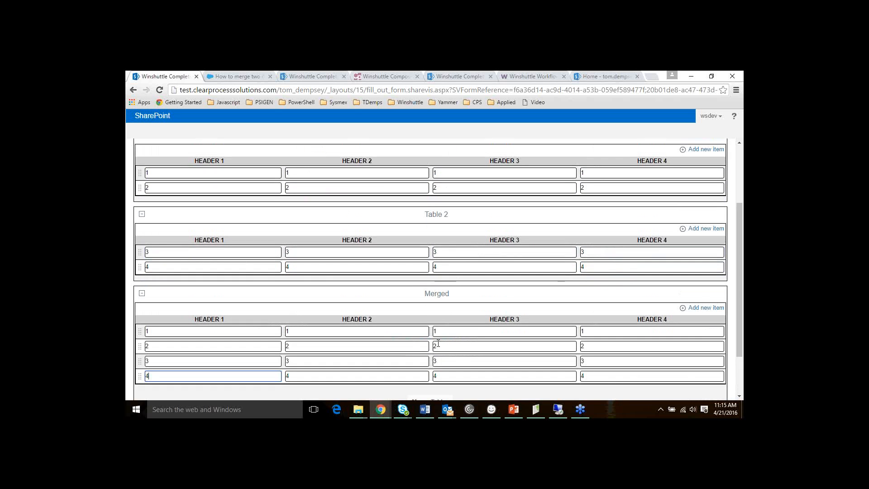
{"action": "scroll", "coordinate": [442, 327], "scroll_direction": "down", "scroll_amount": 1}
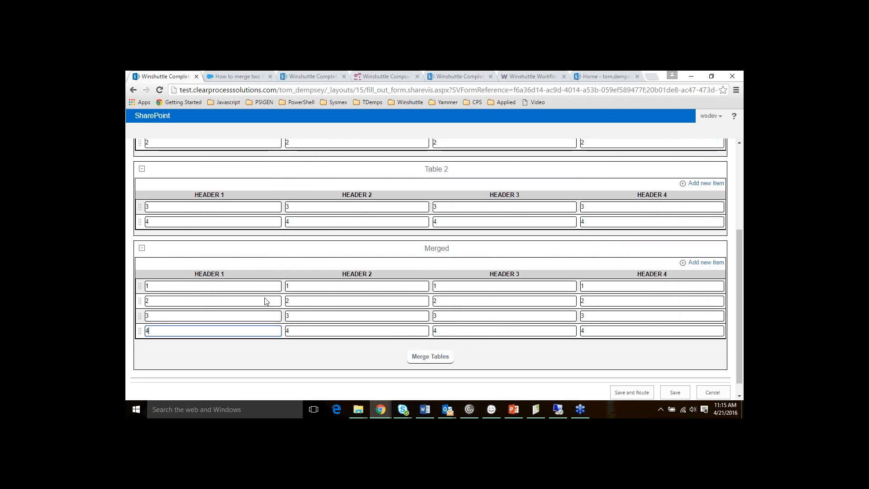
{"action": "scroll", "coordinate": [266, 260], "scroll_direction": "up", "scroll_amount": 2}
{"action": "scroll", "coordinate": [316, 197], "scroll_direction": "up", "scroll_amount": 1}
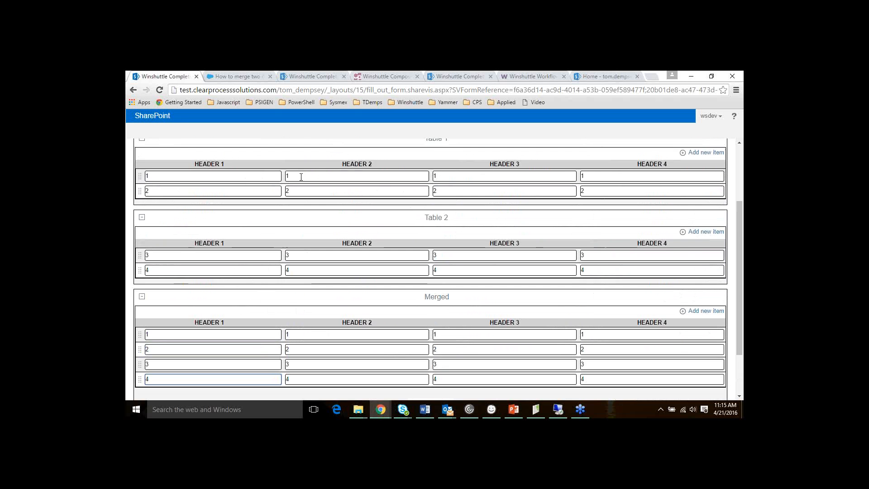
{"action": "scroll", "coordinate": [316, 197], "scroll_direction": "down", "scroll_amount": 3}
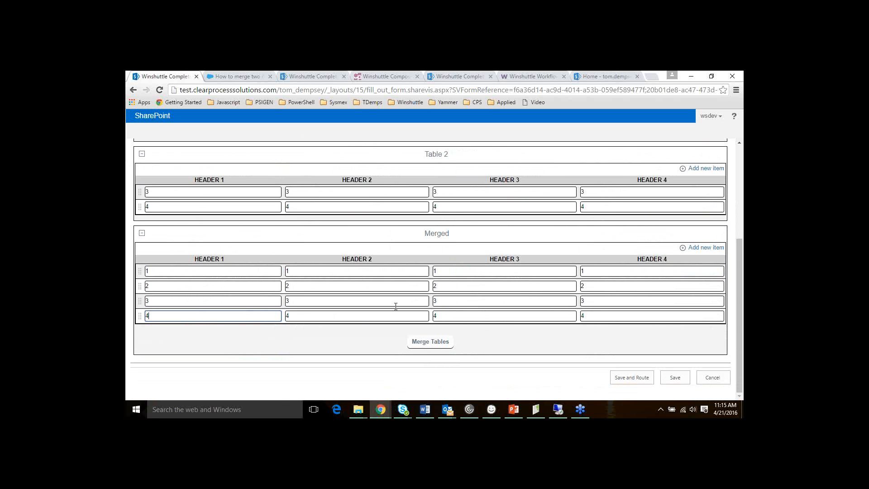
Open the 'How to merge two' article and highlight the mergeTables code block reading Table 1 values
{"action": "left_click", "coordinate": [233, 75]}
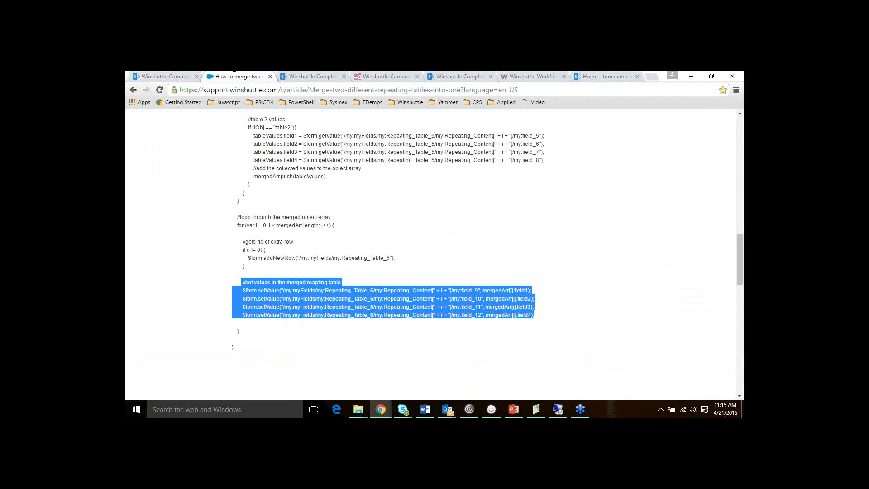
{"action": "scroll", "coordinate": [473, 252], "scroll_direction": "up", "scroll_amount": 10}
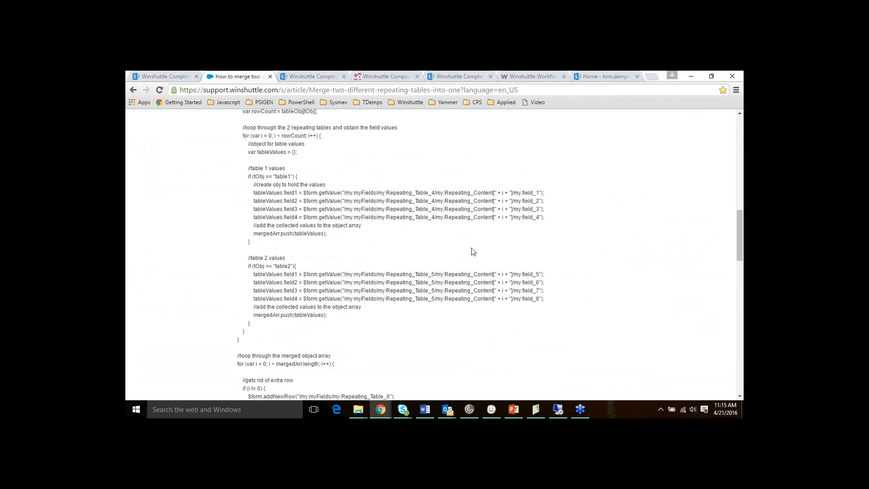
{"action": "scroll", "coordinate": [473, 252], "scroll_direction": "up", "scroll_amount": 4}
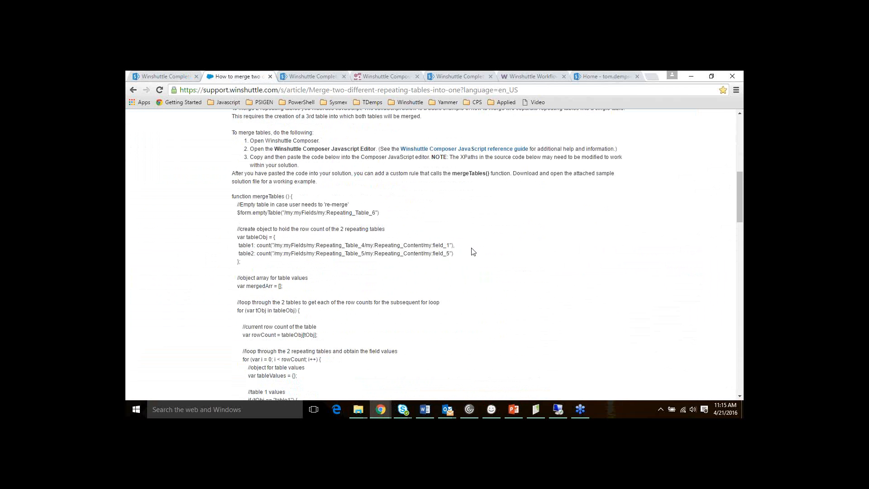
{"action": "scroll", "coordinate": [473, 252], "scroll_direction": "down", "scroll_amount": 3}
{"action": "scroll", "coordinate": [471, 249], "scroll_direction": "up", "scroll_amount": 3}
{"action": "scroll", "coordinate": [472, 250], "scroll_direction": "down", "scroll_amount": 5}
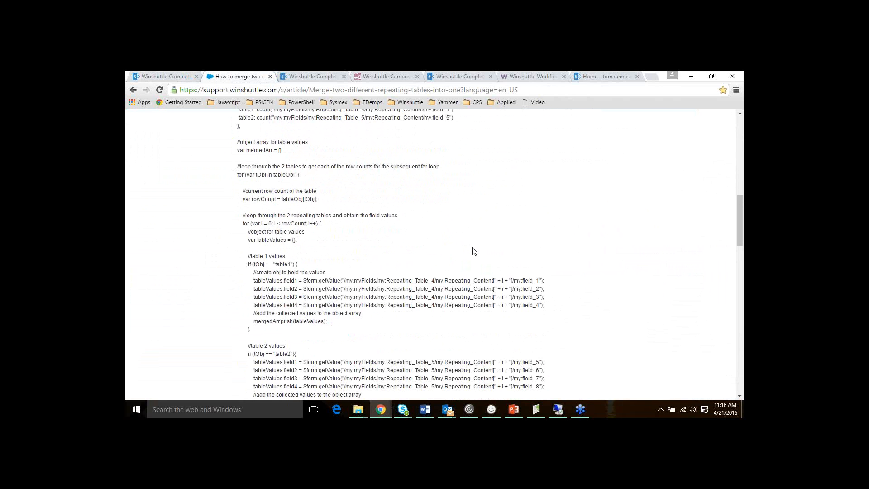
{"action": "scroll", "coordinate": [473, 252], "scroll_direction": "down", "scroll_amount": 2}
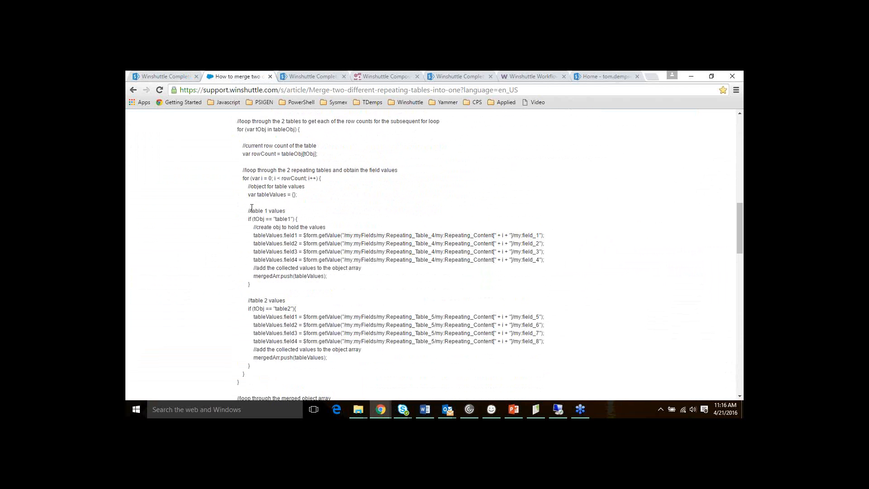
{"action": "left_click_drag", "start_coordinate": [251, 211], "coordinate": [371, 276]}
{"action": "left_click", "coordinate": [303, 217]}
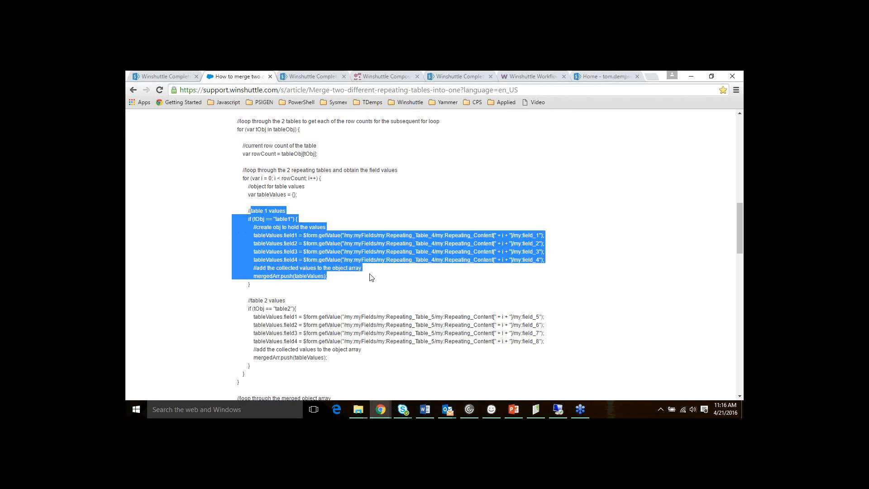
Highlight the later code blocks, including the line adding a merged row, then return to the form
{"action": "scroll", "coordinate": [371, 278], "scroll_direction": "down", "scroll_amount": 2}
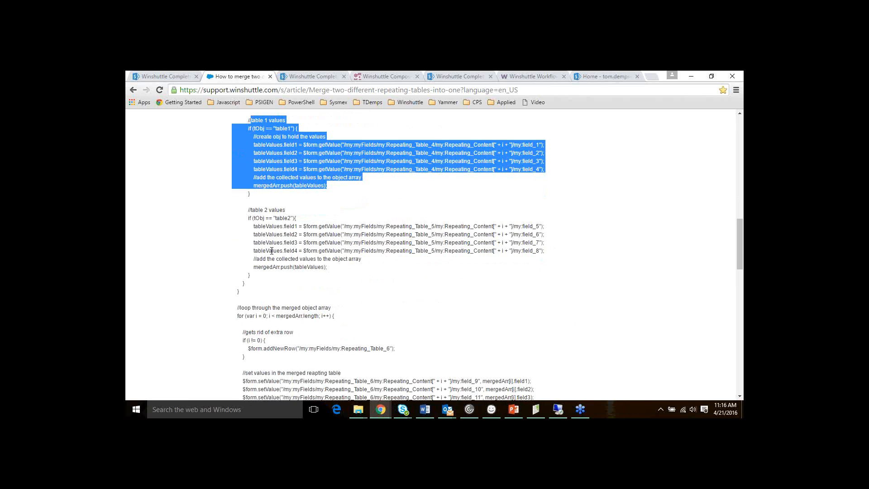
{"action": "left_click_drag", "start_coordinate": [246, 210], "coordinate": [369, 270]}
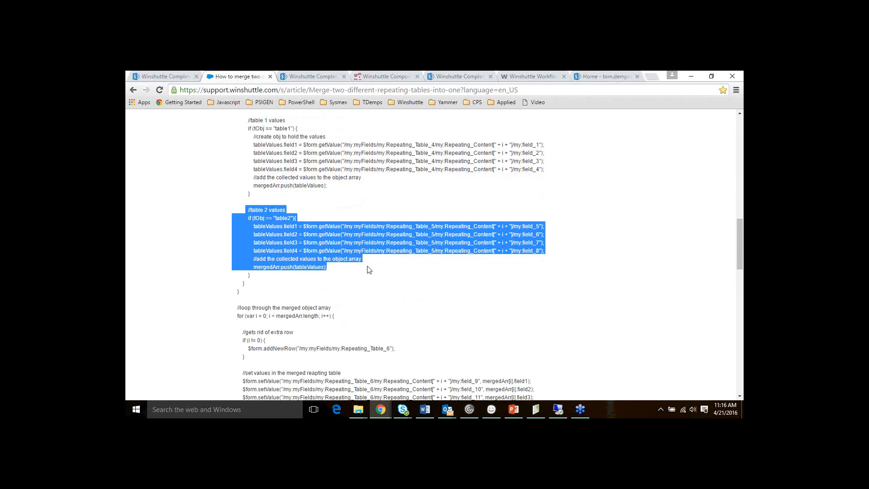
{"action": "scroll", "coordinate": [369, 269], "scroll_direction": "down", "scroll_amount": 1}
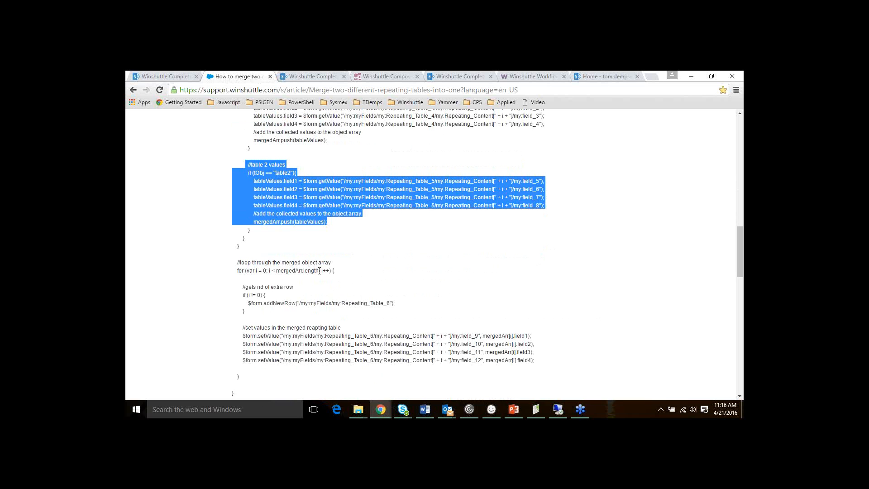
{"action": "left_click_drag", "start_coordinate": [248, 303], "coordinate": [399, 308]}
{"action": "scroll", "coordinate": [400, 308], "scroll_direction": "down", "scroll_amount": 1}
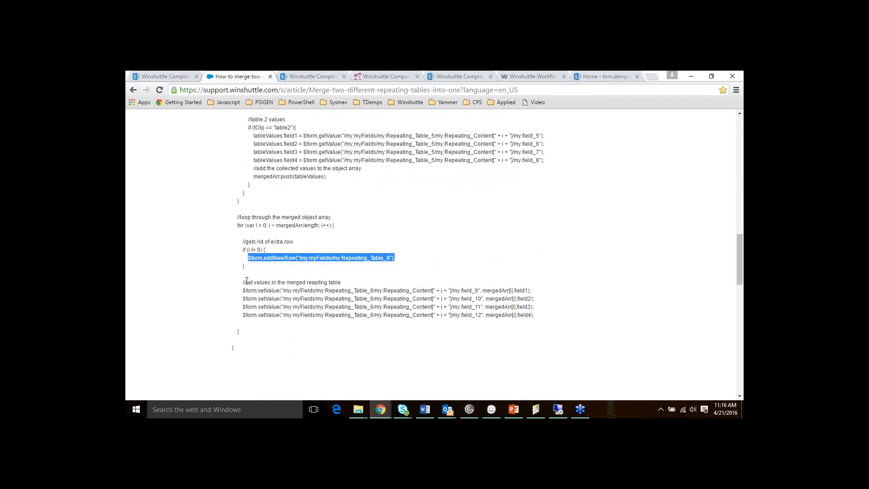
{"action": "left_click_drag", "start_coordinate": [242, 282], "coordinate": [542, 320]}
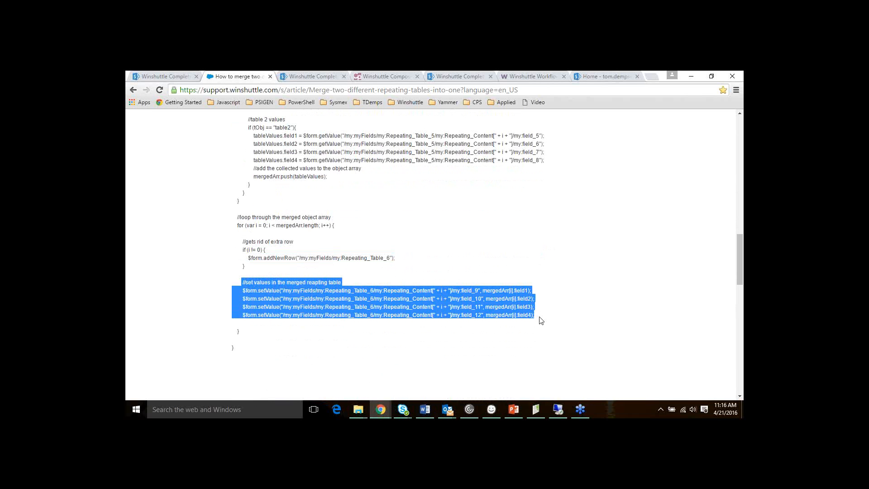
{"action": "scroll", "coordinate": [401, 207], "scroll_direction": "up", "scroll_amount": 2}
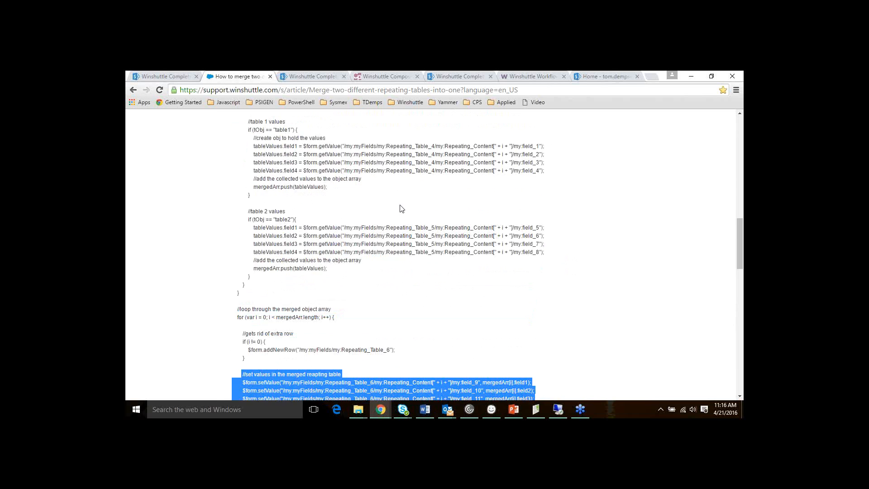
{"action": "scroll", "coordinate": [401, 207], "scroll_direction": "up", "scroll_amount": 2}
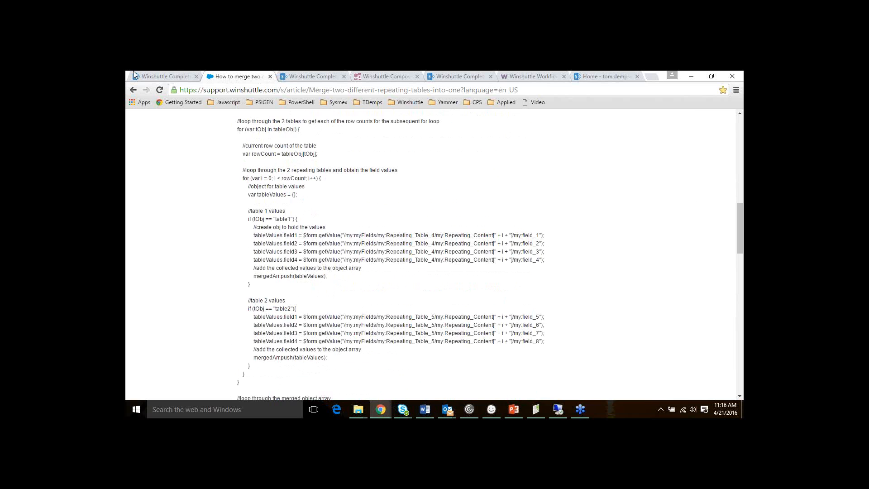
{"action": "left_click", "coordinate": [149, 76]}
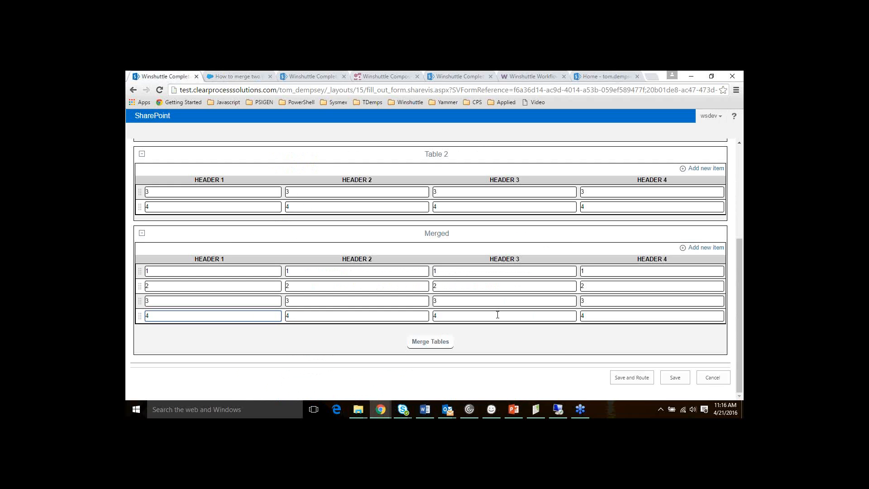
Bring the 'tips and tricks April 2016' PowerPoint deck in front of the browser form
{"action": "left_click", "coordinate": [513, 412]}
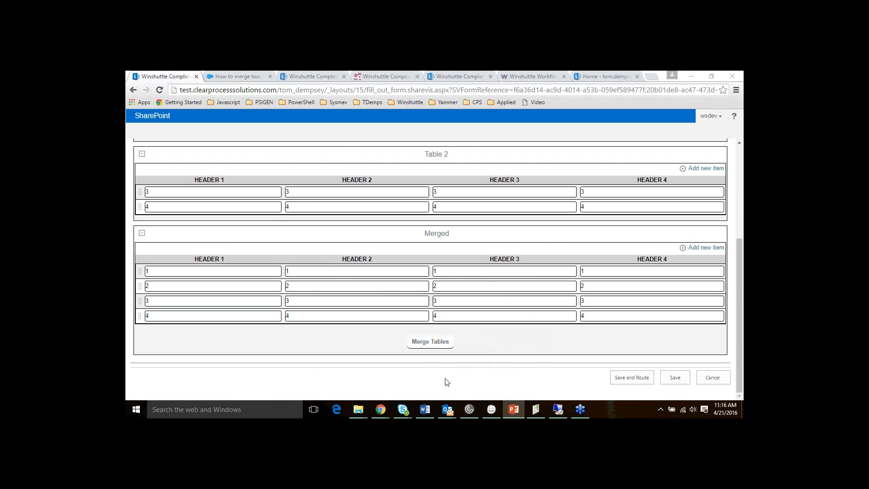
{"action": "left_click", "coordinate": [518, 409]}
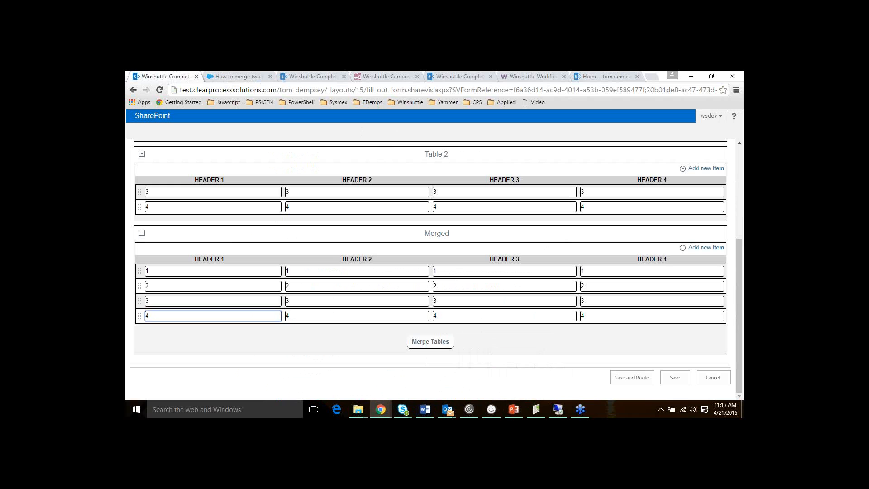
{"action": "key", "text": "alt+Tab"}
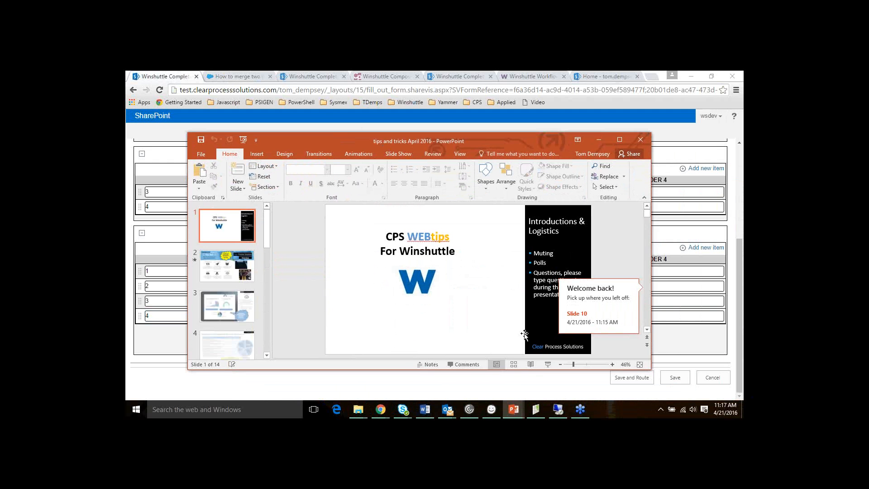
Briefly present slide 11, then minimize PowerPoint to reveal the form with its Merged table
{"action": "scroll", "coordinate": [234, 273], "scroll_direction": "down", "scroll_amount": 2}
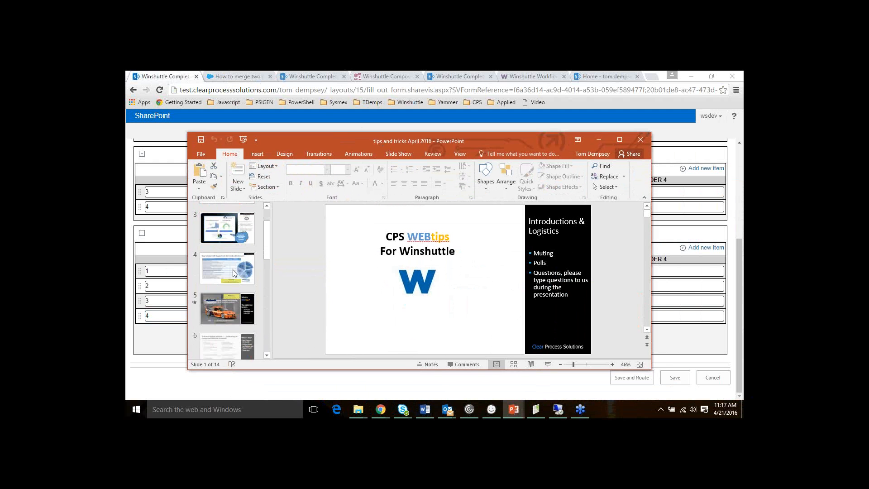
{"action": "scroll", "coordinate": [234, 273], "scroll_direction": "down", "scroll_amount": 6}
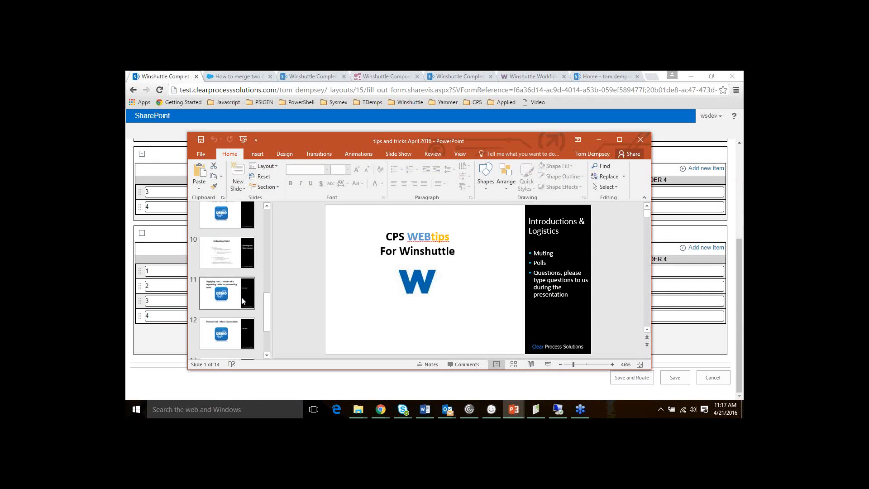
{"action": "left_click", "coordinate": [242, 301]}
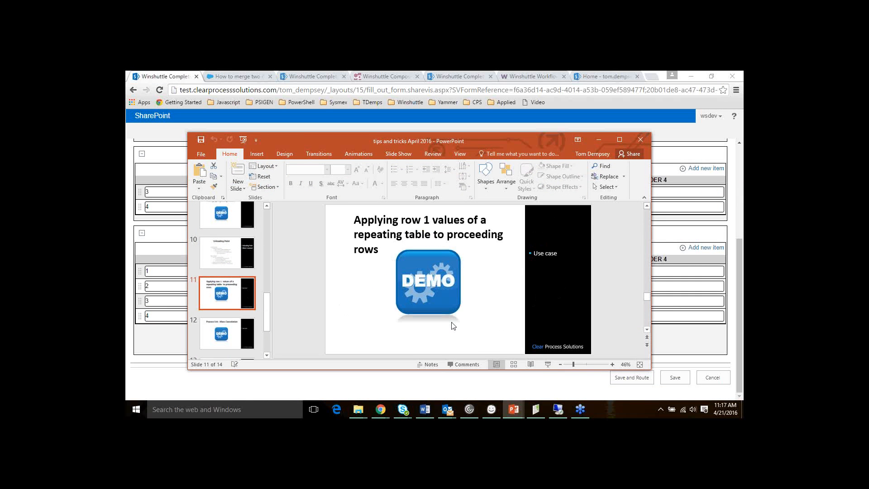
{"action": "left_click", "coordinate": [547, 364]}
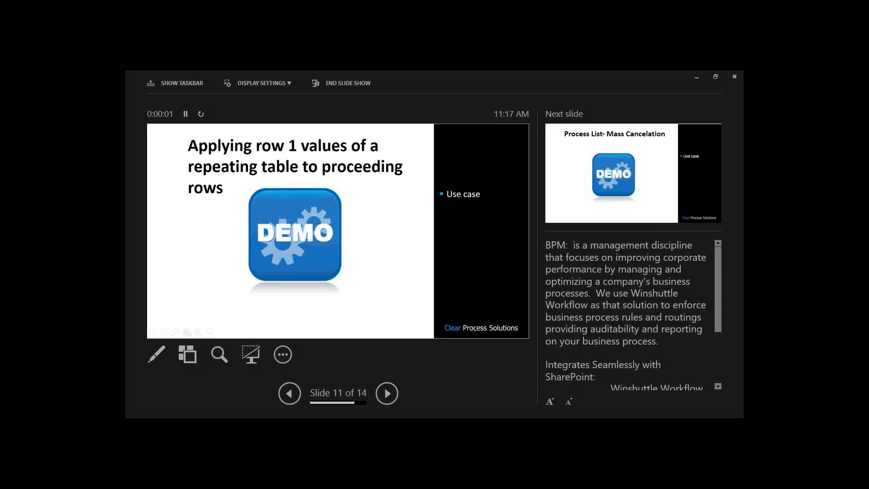
{"action": "left_click", "coordinate": [734, 77]}
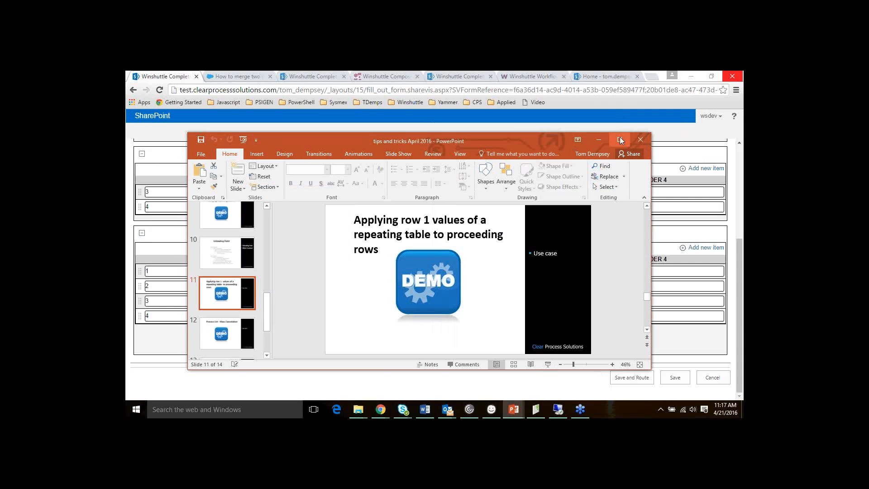
{"action": "left_click", "coordinate": [620, 140]}
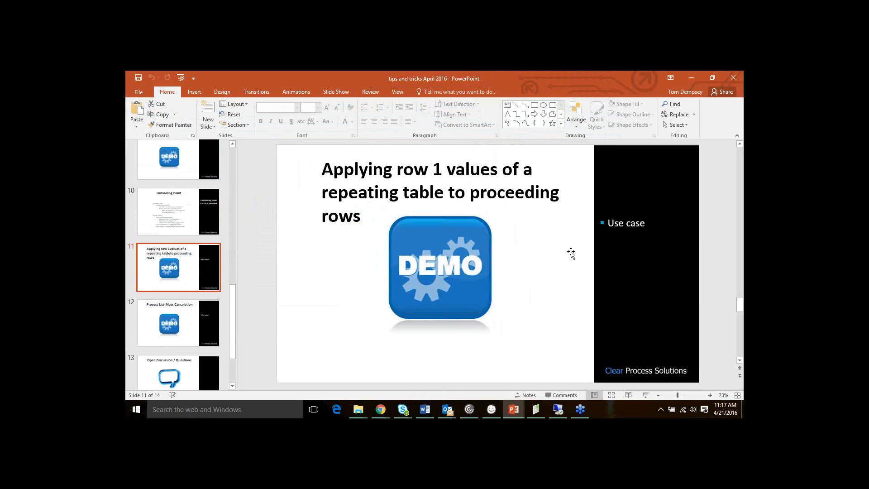
{"action": "left_click", "coordinate": [690, 79]}
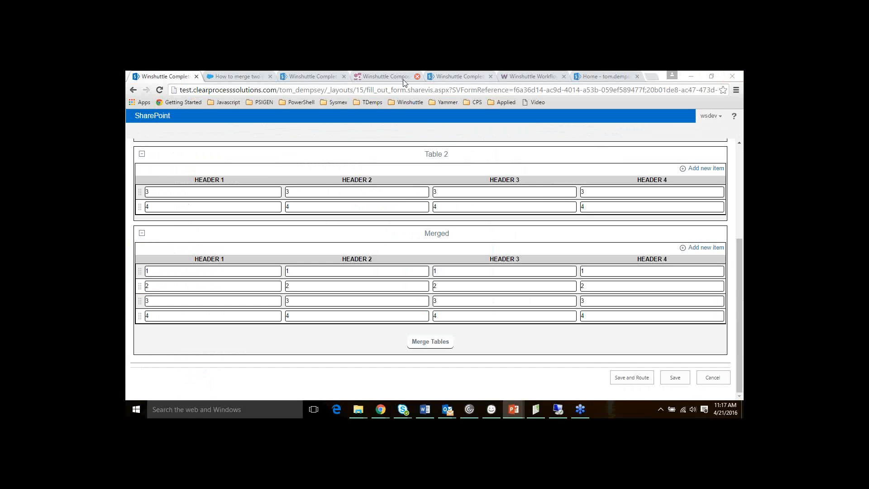
Open the third Chrome tab and highlight the Working Scheduling heading above the 1000 - Hamburg row
{"action": "left_click", "coordinate": [324, 74]}
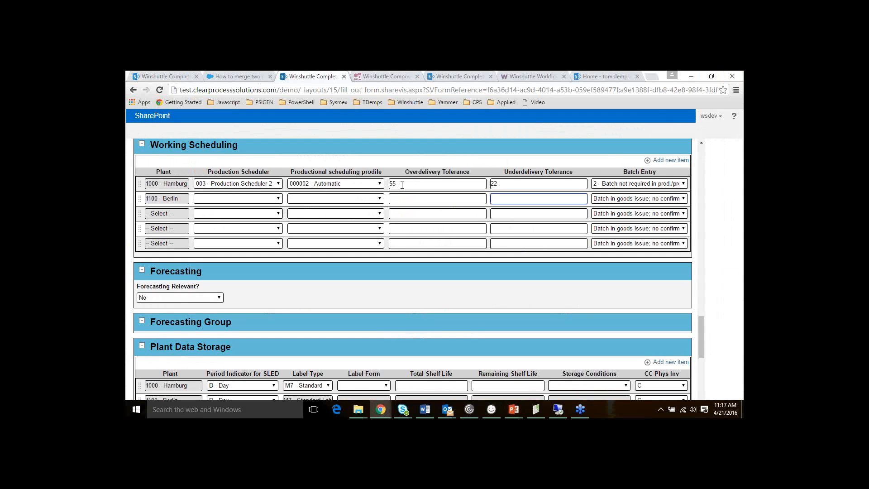
{"action": "scroll", "coordinate": [401, 184], "scroll_direction": "up", "scroll_amount": 1}
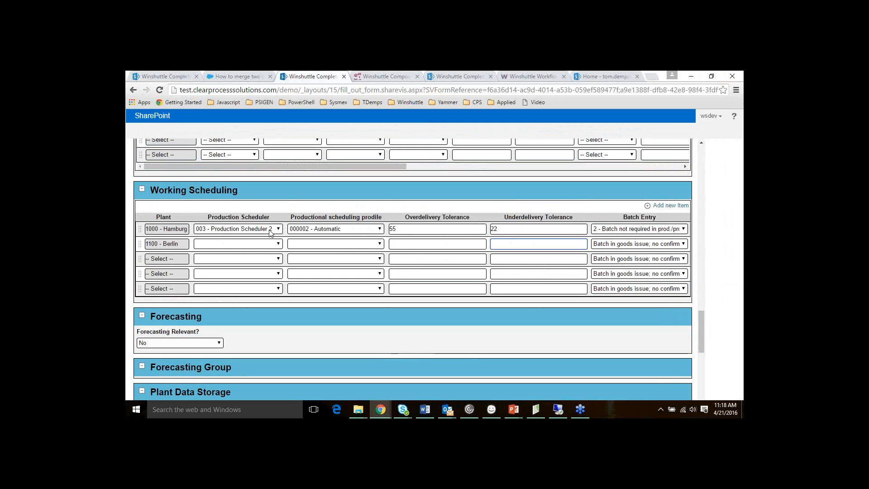
{"action": "left_click_drag", "start_coordinate": [155, 188], "coordinate": [261, 190]}
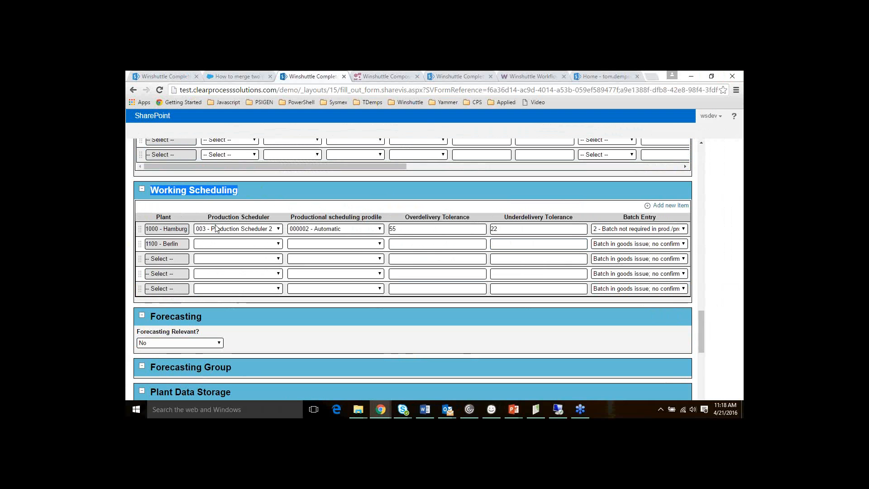
Set the production scheduler of rows 2–5 (Berlin onward) to 003 - Production Scheduler 2
{"action": "left_click", "coordinate": [229, 249]}
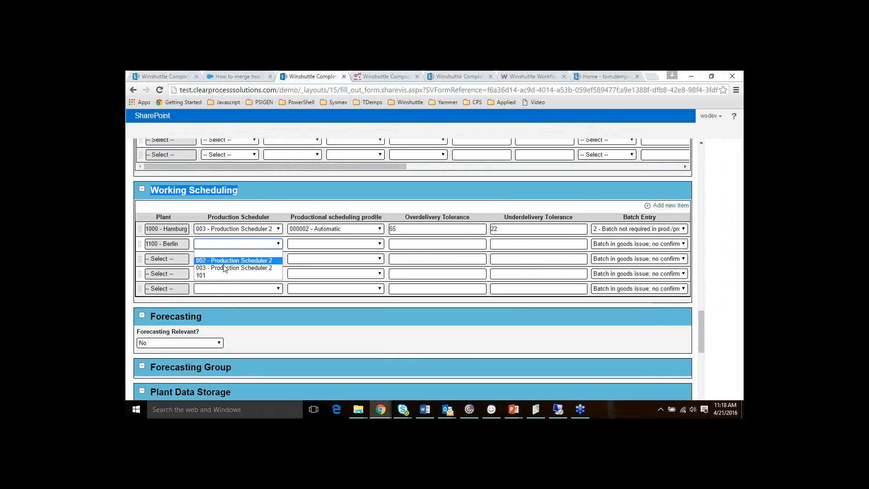
{"action": "left_click", "coordinate": [222, 268]}
{"action": "left_click", "coordinate": [220, 259]}
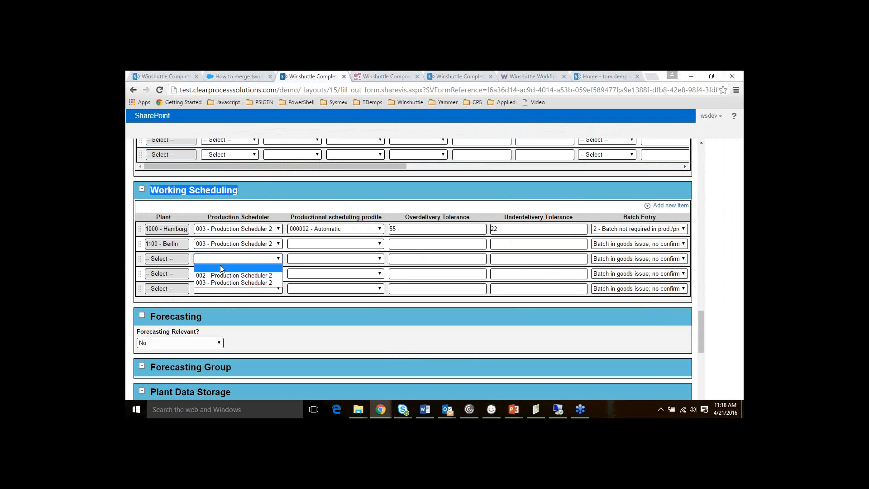
{"action": "left_click", "coordinate": [220, 283]}
{"action": "left_click", "coordinate": [226, 273]}
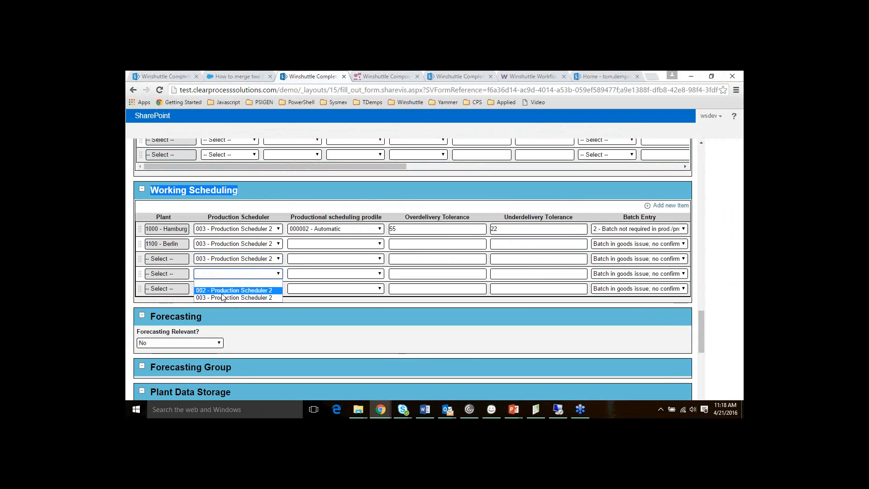
{"action": "left_click", "coordinate": [225, 296]}
{"action": "left_click", "coordinate": [225, 290]}
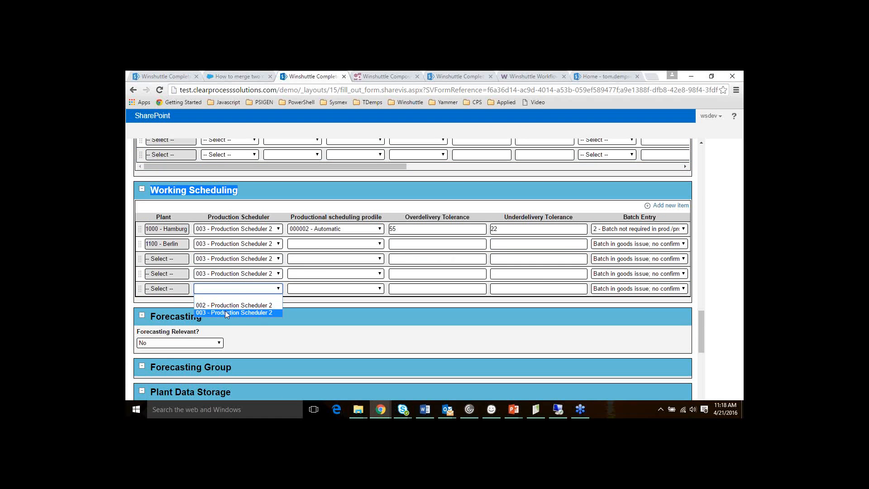
{"action": "left_click", "coordinate": [225, 311]}
Give rows 2–4 the 000002 - Automatic scheduling profile
{"action": "left_click", "coordinate": [320, 245]}
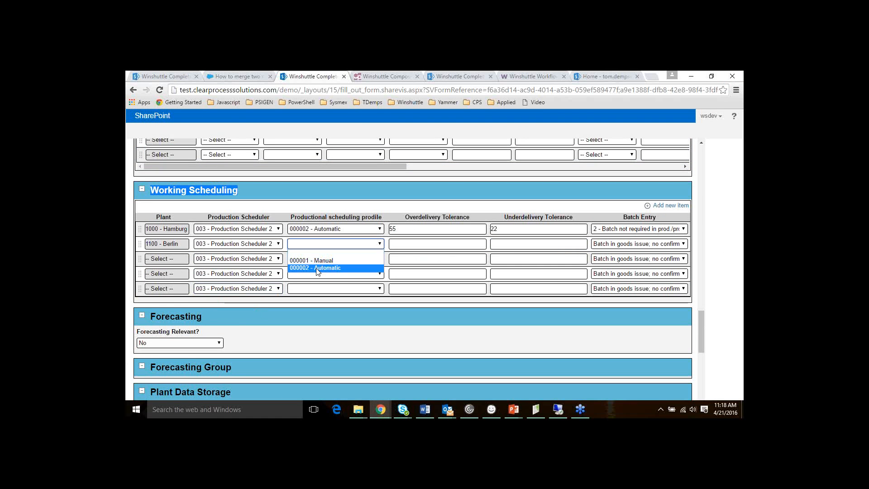
{"action": "left_click", "coordinate": [319, 268]}
{"action": "left_click", "coordinate": [319, 261]}
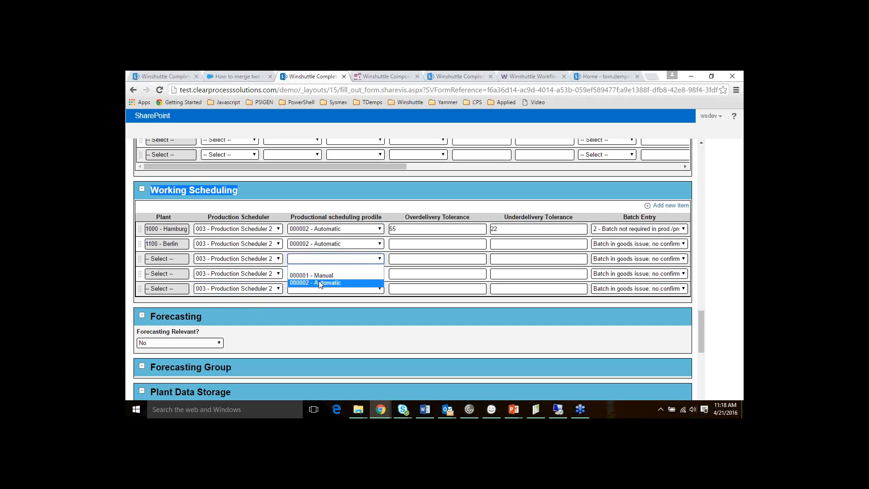
{"action": "left_click", "coordinate": [319, 281]}
{"action": "left_click", "coordinate": [320, 274]}
{"action": "left_click", "coordinate": [319, 297]}
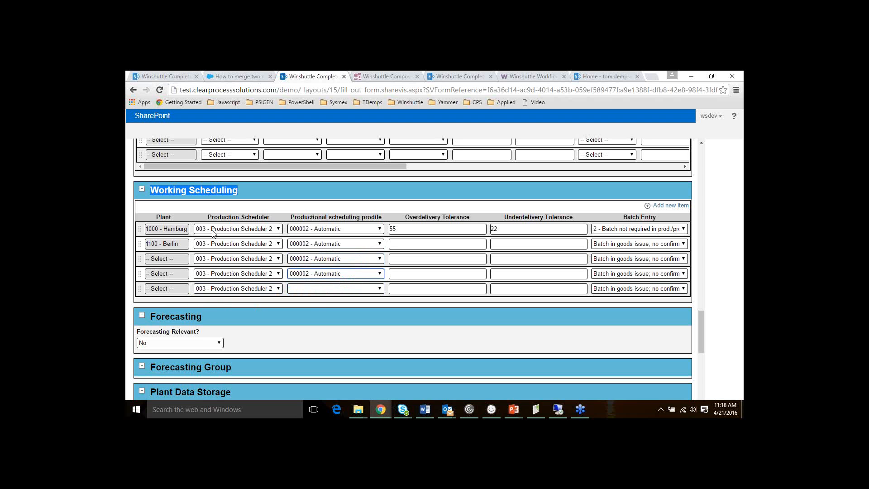
Change row 1 to scheduler 002 and profile 000001 - Manual so every row matches
{"action": "left_click", "coordinate": [242, 231]}
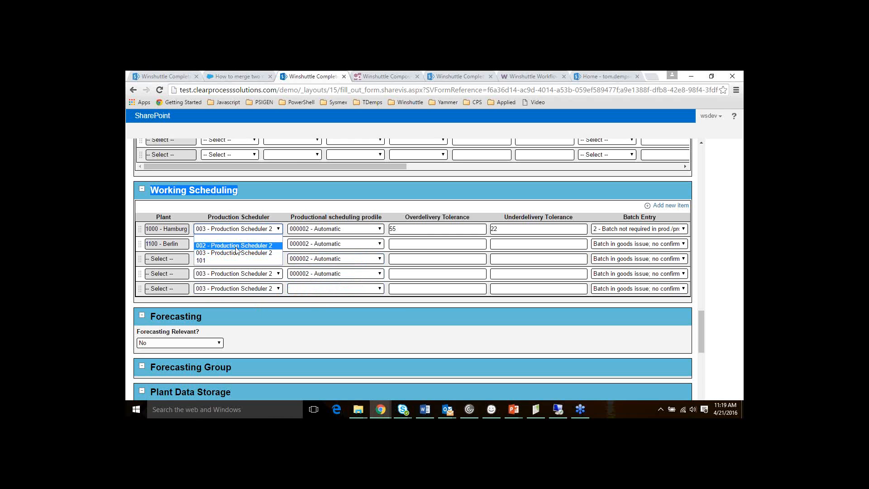
{"action": "left_click", "coordinate": [236, 245]}
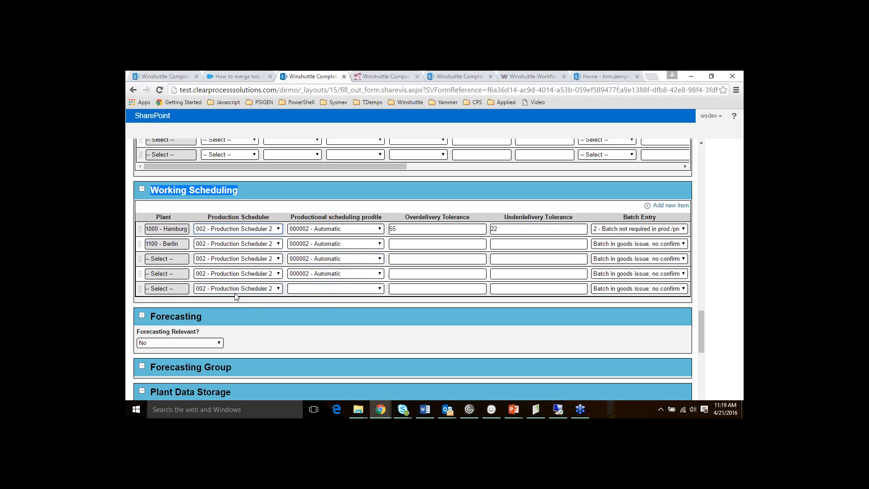
{"action": "left_click", "coordinate": [318, 231]}
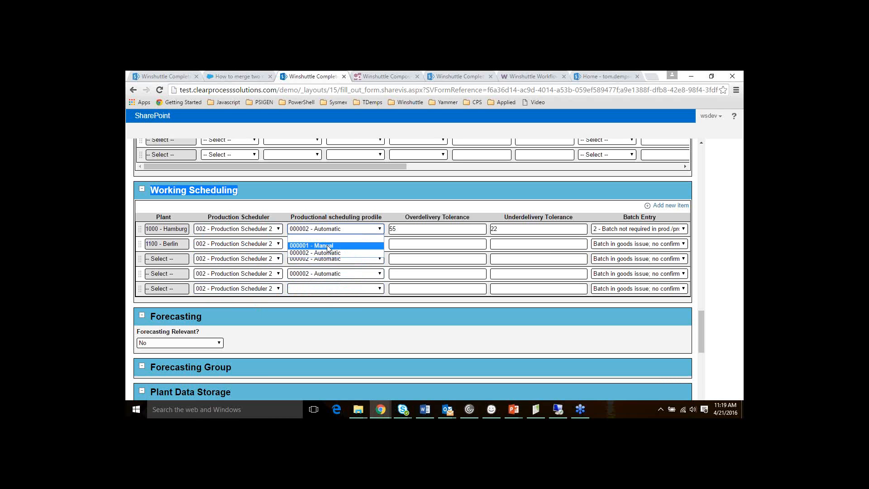
{"action": "left_click", "coordinate": [329, 246]}
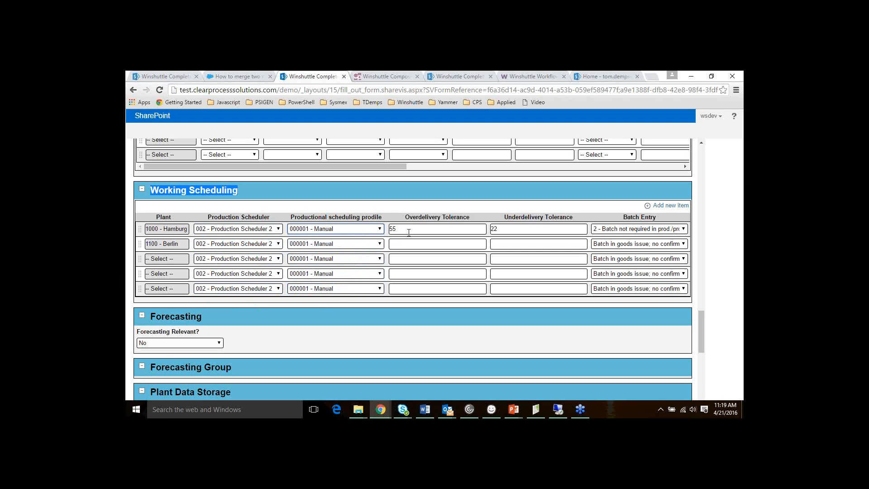
Enter 44 as row 1's Overdelivery Tolerance so it fills every row
{"action": "key", "text": "Tab"}
{"action": "type", "text": "44"}
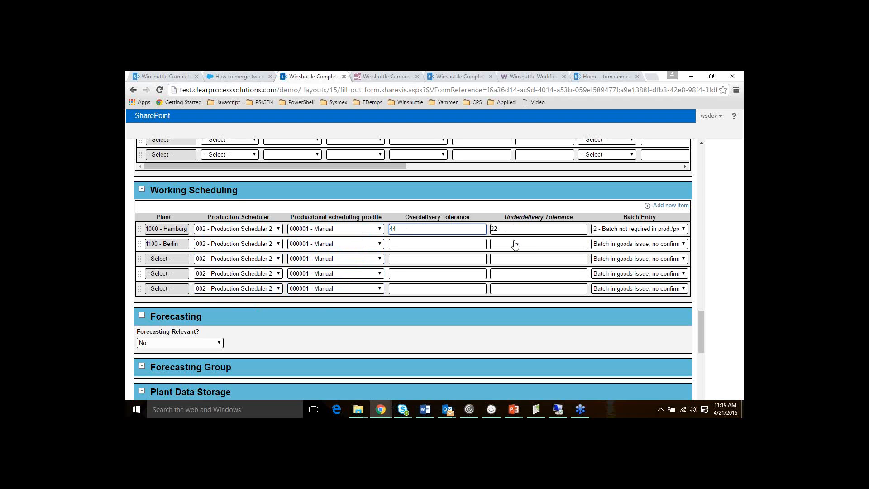
{"action": "key", "text": "Tab"}
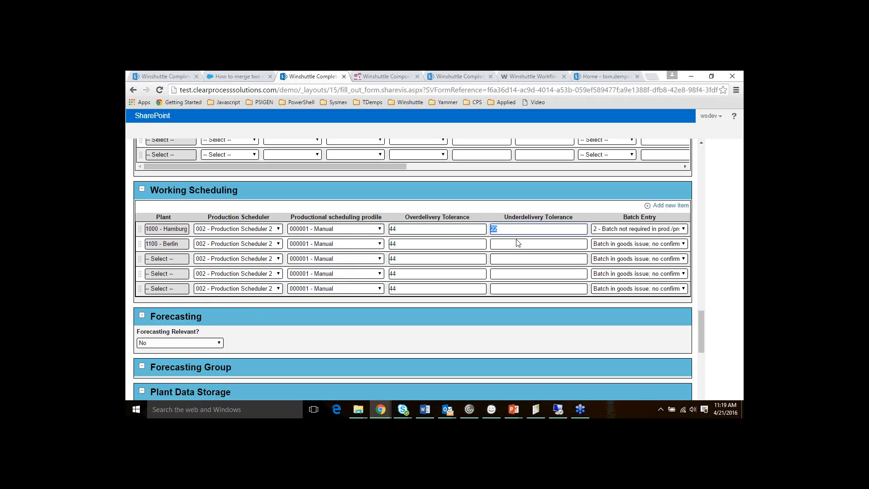
{"action": "key", "text": "shift+Tab"}
Override row 3 with Overdelivery Tolerance 66 and the 000002 - Automatic profile, then return to the designer
{"action": "double_click", "coordinate": [415, 257]}
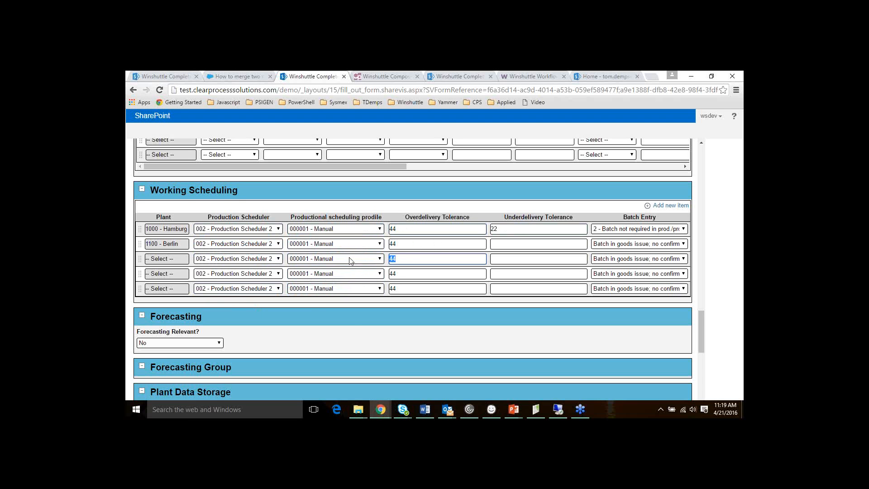
{"action": "type", "text": "66"}
{"action": "left_click", "coordinate": [338, 261]}
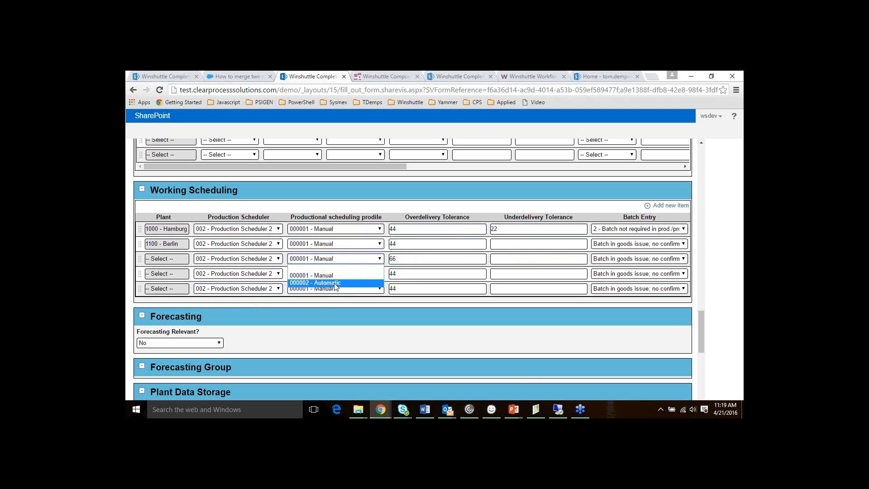
{"action": "left_click", "coordinate": [336, 283]}
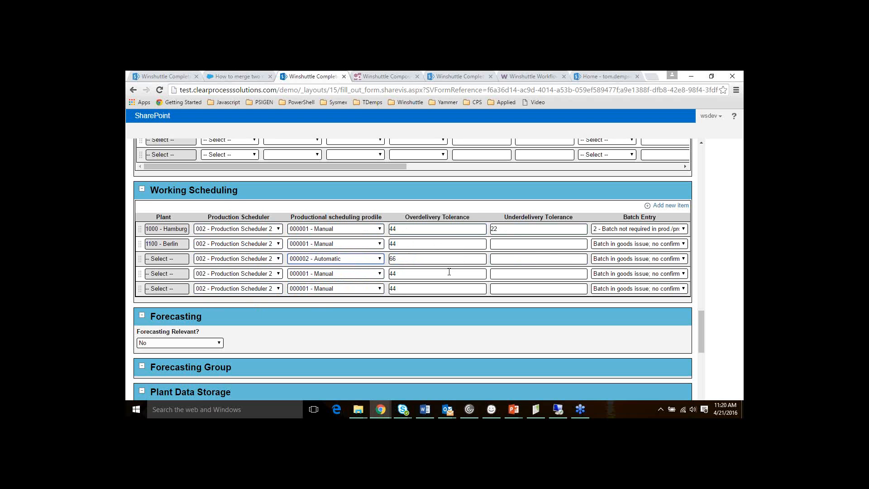
{"action": "left_click", "coordinate": [362, 75]}
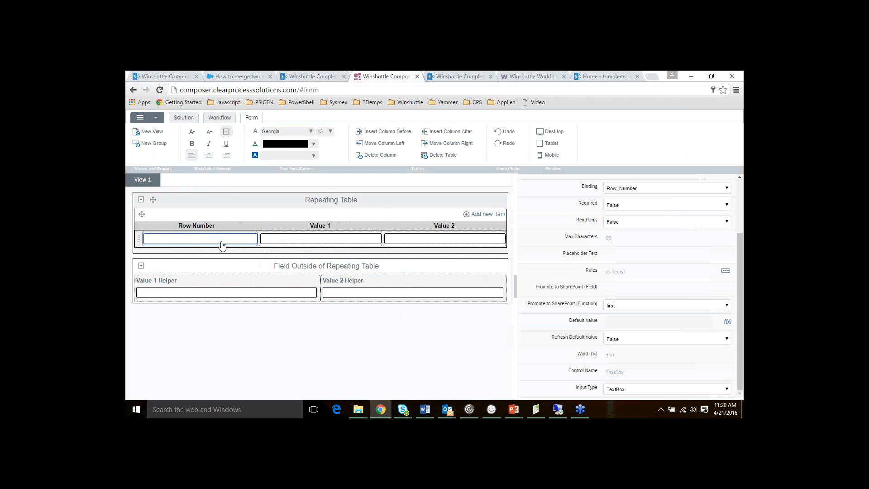
{"action": "left_click", "coordinate": [372, 243]}
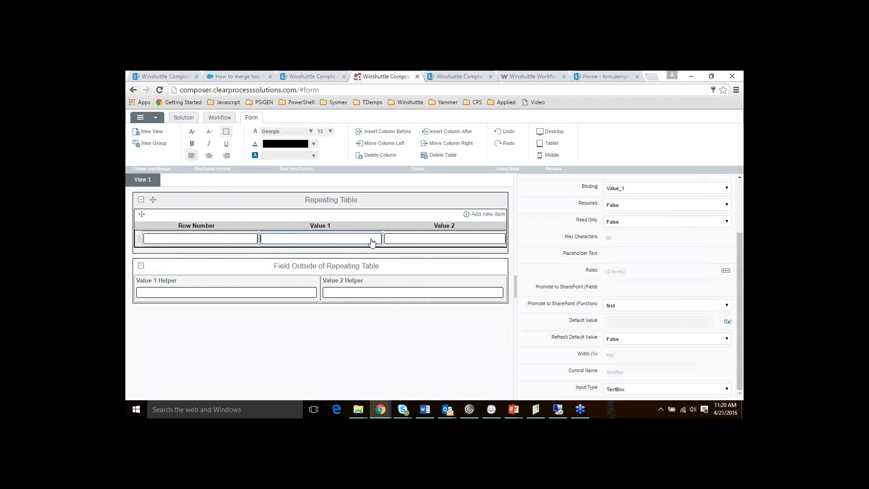
{"action": "left_click", "coordinate": [469, 240]}
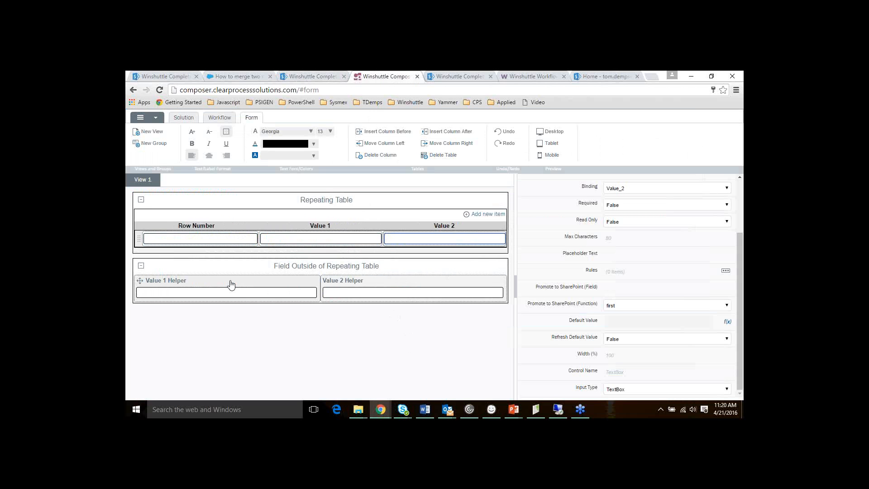
{"action": "left_click", "coordinate": [252, 267]}
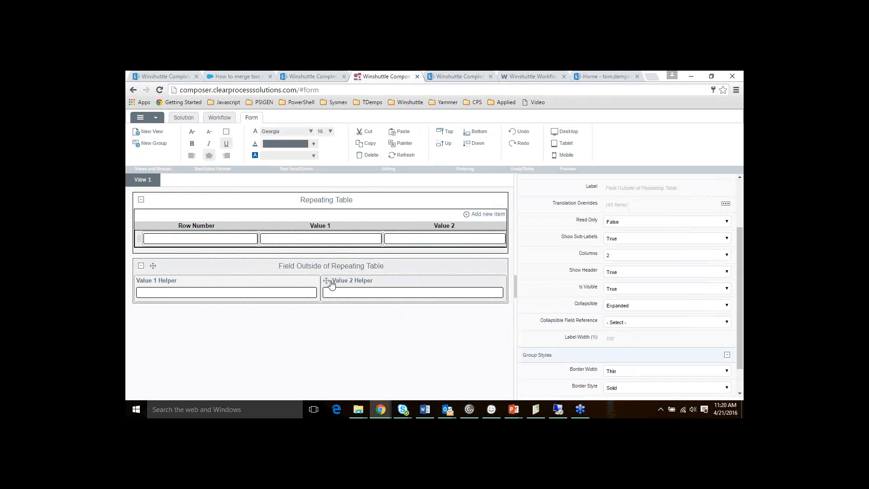
{"action": "left_click", "coordinate": [231, 293]}
{"action": "left_click", "coordinate": [369, 298]}
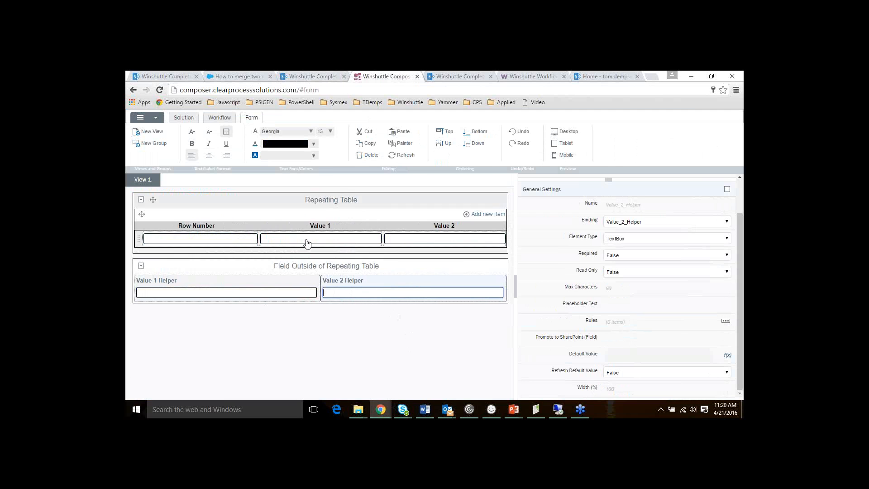
{"action": "left_click", "coordinate": [273, 218]}
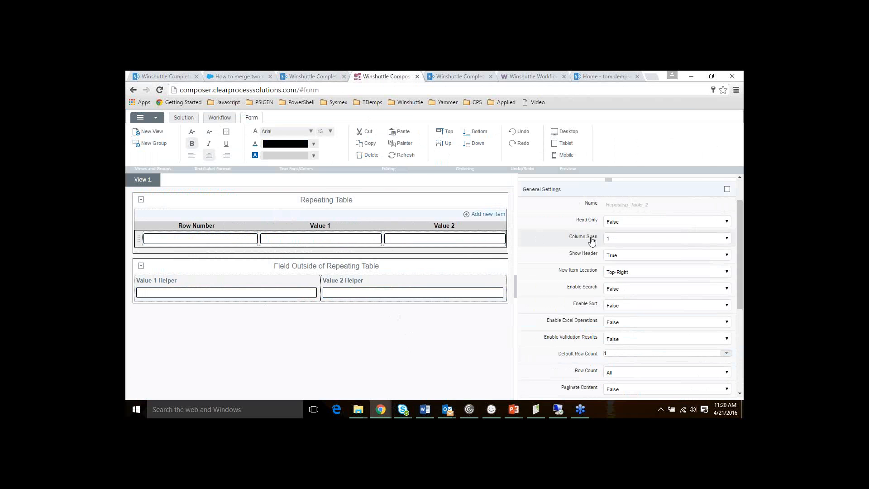
{"action": "scroll", "coordinate": [660, 250], "scroll_direction": "down", "scroll_amount": 3}
{"action": "scroll", "coordinate": [660, 252], "scroll_direction": "down", "scroll_amount": 2}
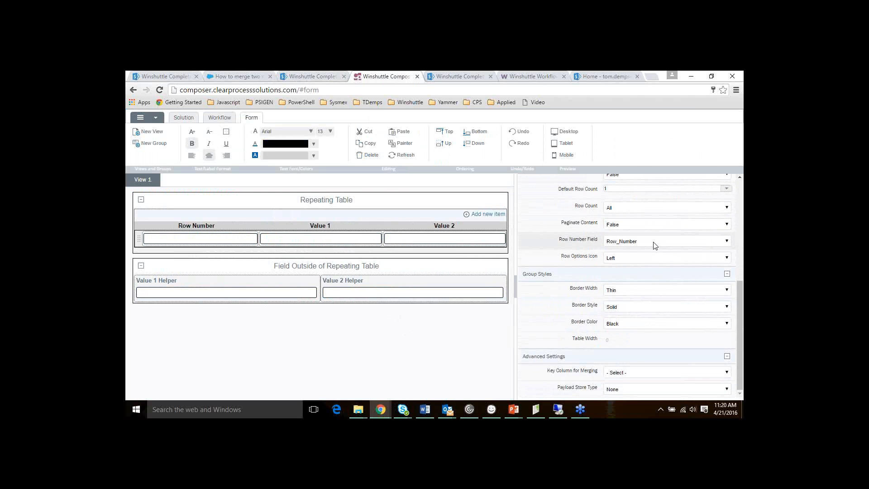
{"action": "left_click", "coordinate": [619, 243]}
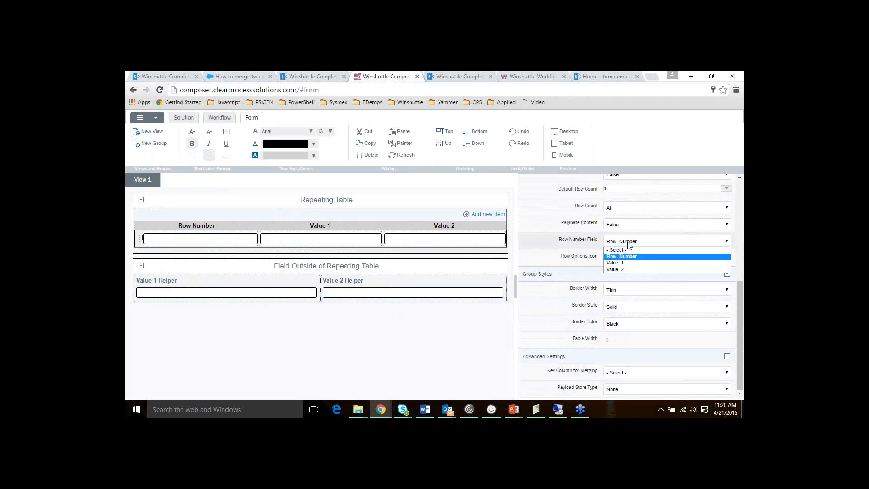
{"action": "left_click", "coordinate": [634, 257]}
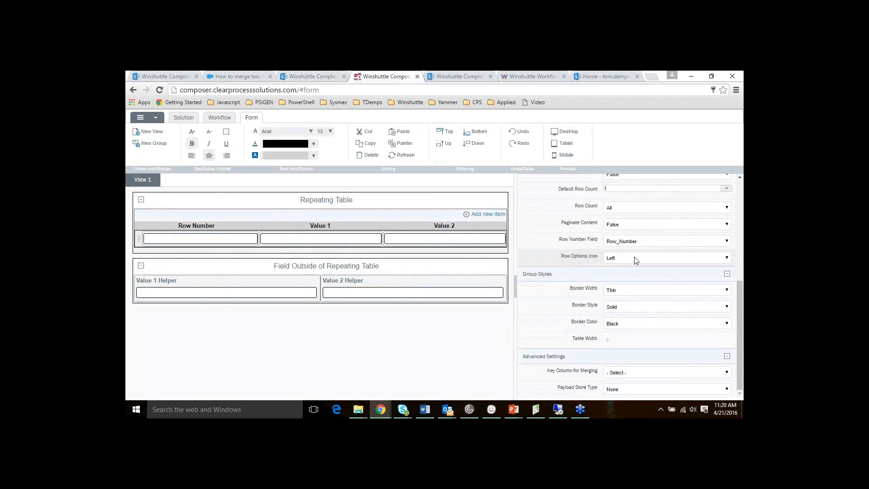
{"action": "left_click", "coordinate": [316, 240]}
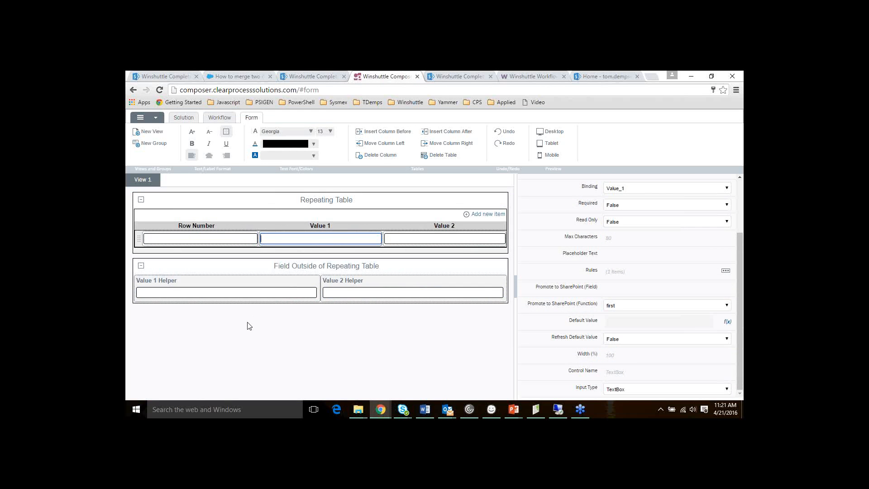
Review the rules defined on the Value 1 column
{"action": "left_click", "coordinate": [201, 283]}
{"action": "left_click", "coordinate": [309, 241]}
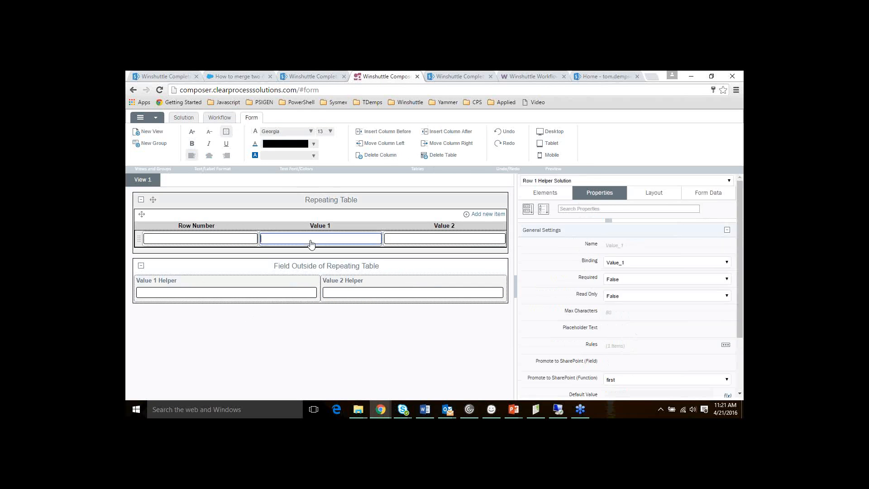
{"action": "scroll", "coordinate": [671, 285], "scroll_direction": "down", "scroll_amount": 1}
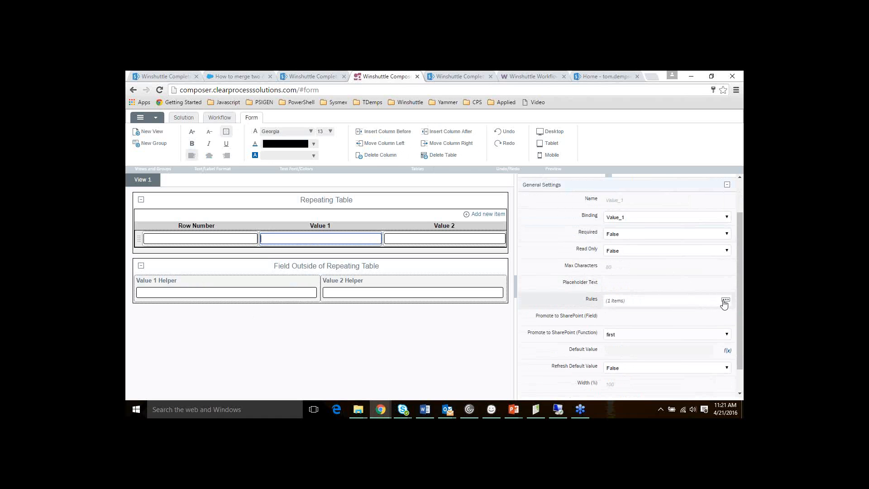
{"action": "left_click", "coordinate": [726, 300]}
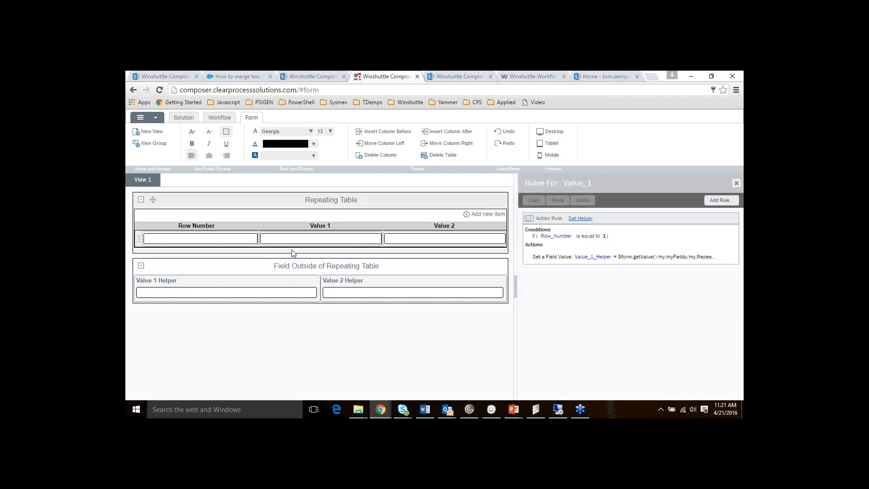
Review Value 1 Helper's rule setting Value_1 from the helper, then select the Value 2 column
{"action": "left_click", "coordinate": [213, 293]}
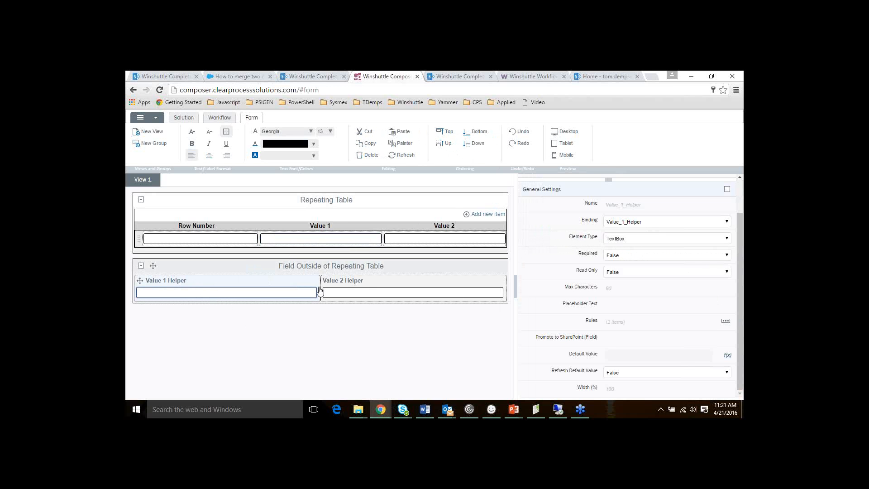
{"action": "left_click", "coordinate": [725, 322]}
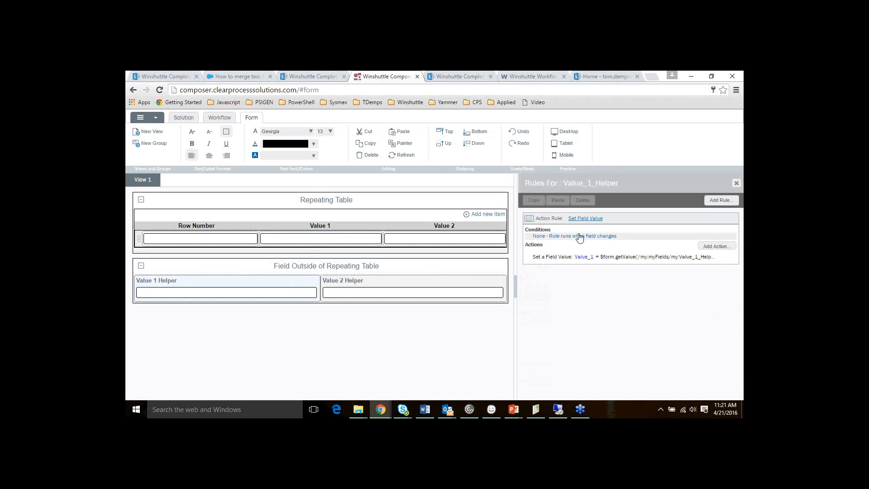
{"action": "left_click", "coordinate": [312, 246]}
{"action": "left_click", "coordinate": [260, 293]}
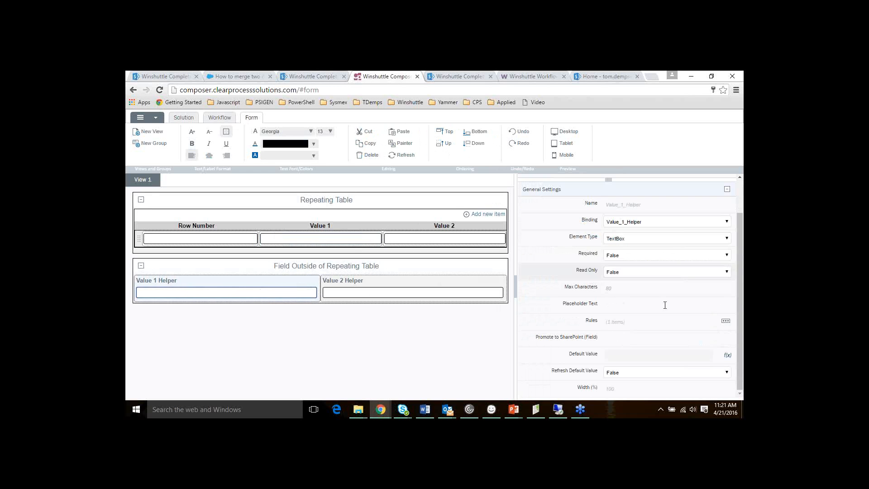
{"action": "left_click", "coordinate": [725, 322]}
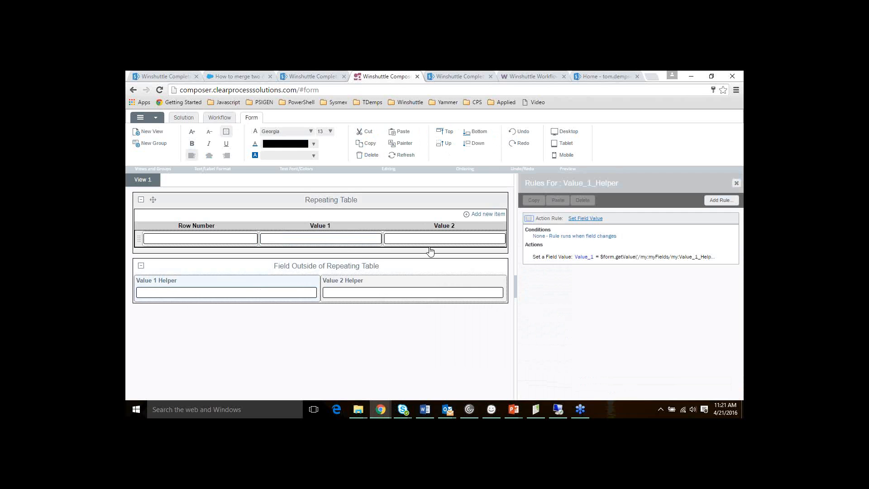
{"action": "left_click", "coordinate": [403, 245]}
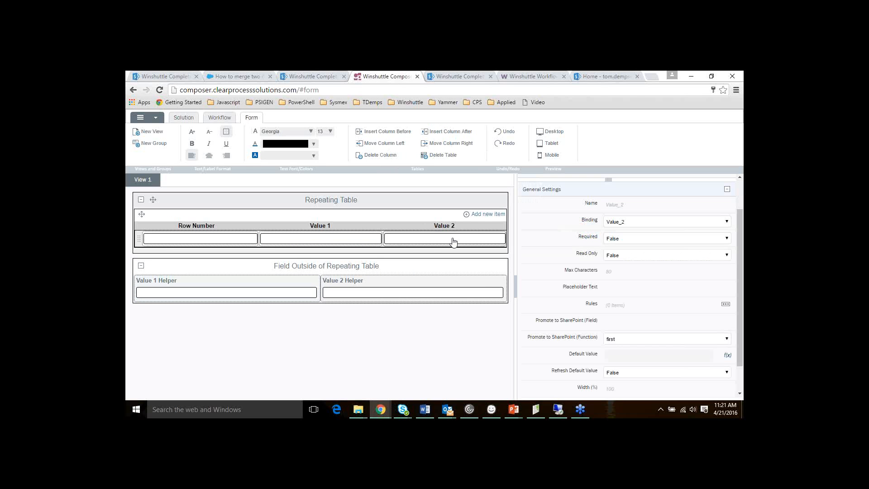
Add a new Actions rule on Value 2 named Set Helper
{"action": "left_click", "coordinate": [726, 306]}
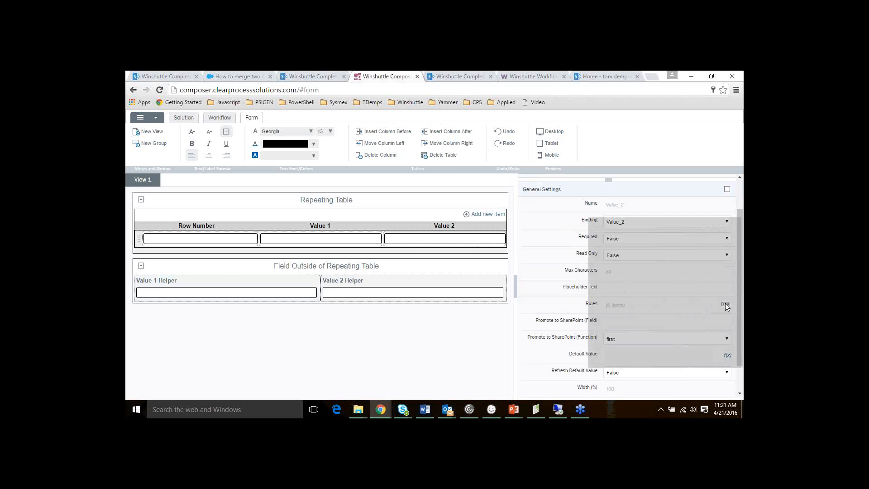
{"action": "left_click", "coordinate": [713, 202]}
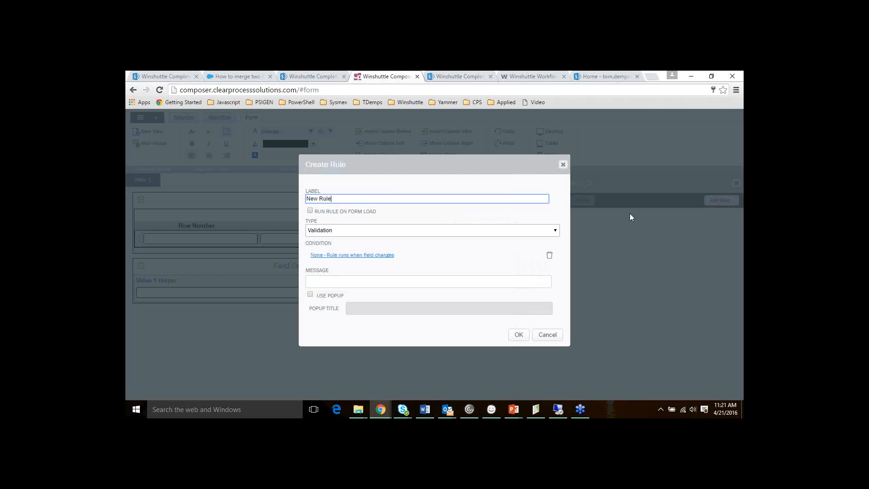
{"action": "triple_click", "coordinate": [380, 199]}
{"action": "type", "text": "Set Helper"}
{"action": "left_click", "coordinate": [379, 230]}
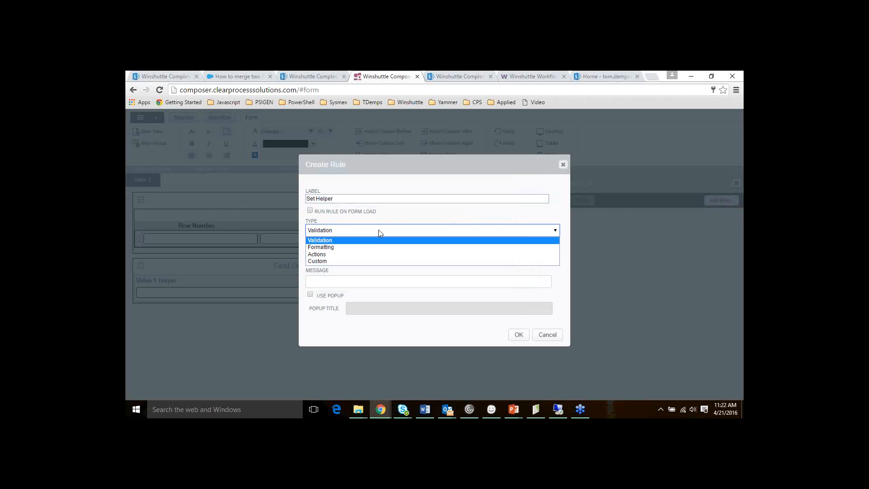
{"action": "left_click", "coordinate": [358, 255]}
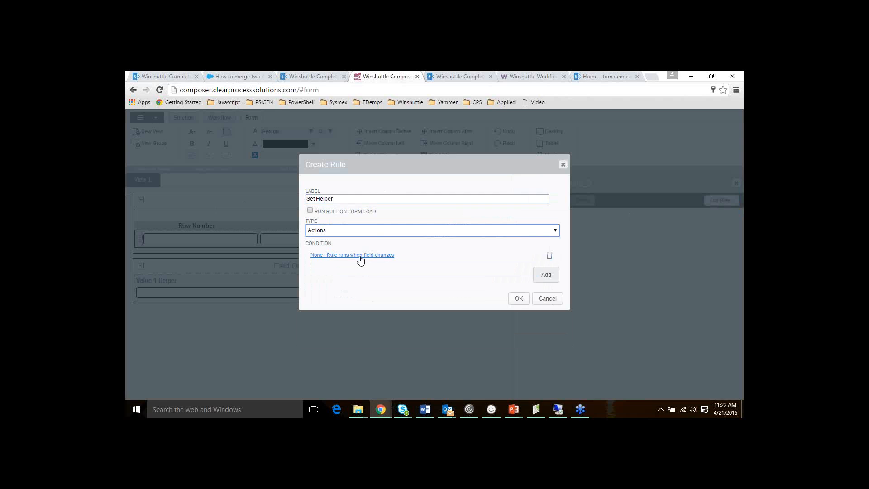
Give the rule the condition Row_Number Is Equal To 1
{"action": "left_click", "coordinate": [360, 256]}
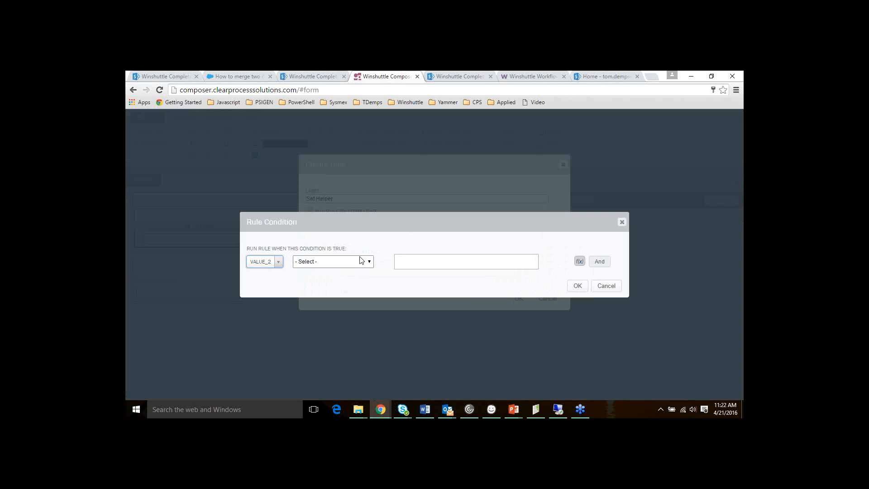
{"action": "left_click", "coordinate": [279, 262]}
{"action": "left_click", "coordinate": [277, 299]}
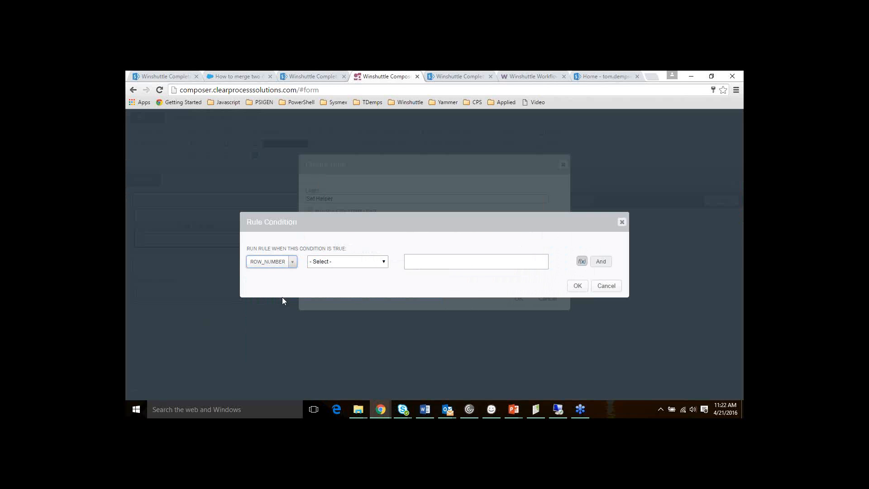
{"action": "left_click", "coordinate": [323, 264]}
{"action": "left_click", "coordinate": [337, 293]}
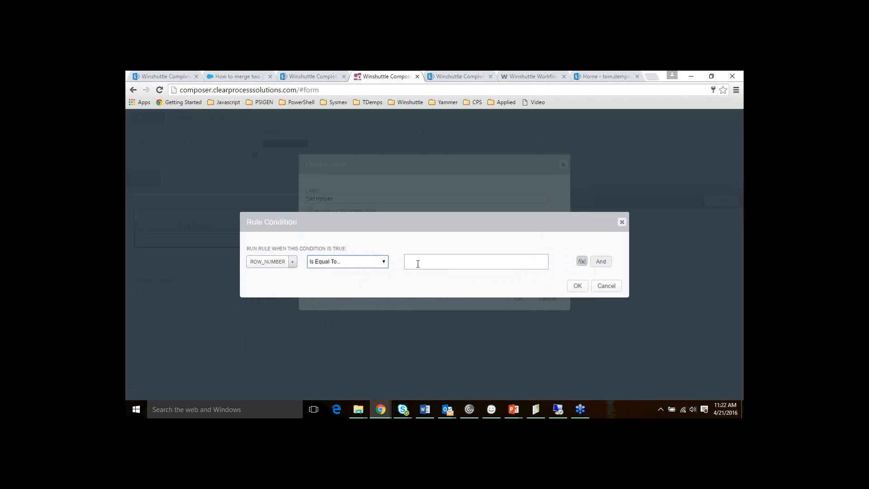
{"action": "left_click", "coordinate": [425, 268]}
{"action": "type", "text": "1"}
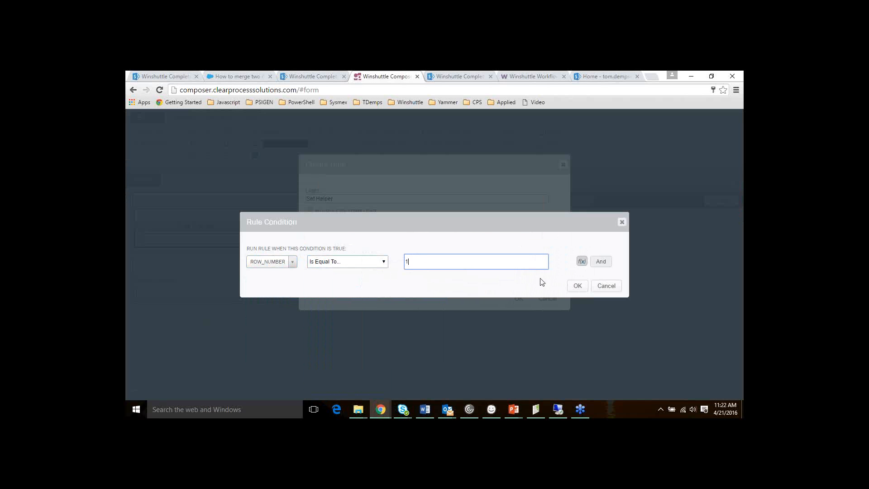
{"action": "left_click", "coordinate": [577, 286]}
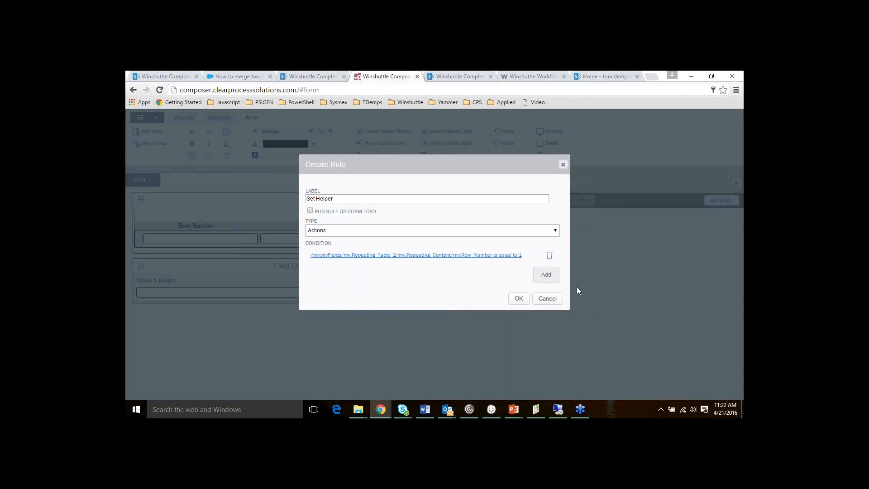
Add a Set a Field Value action targeting Value_2_Helper
{"action": "left_click", "coordinate": [544, 275]}
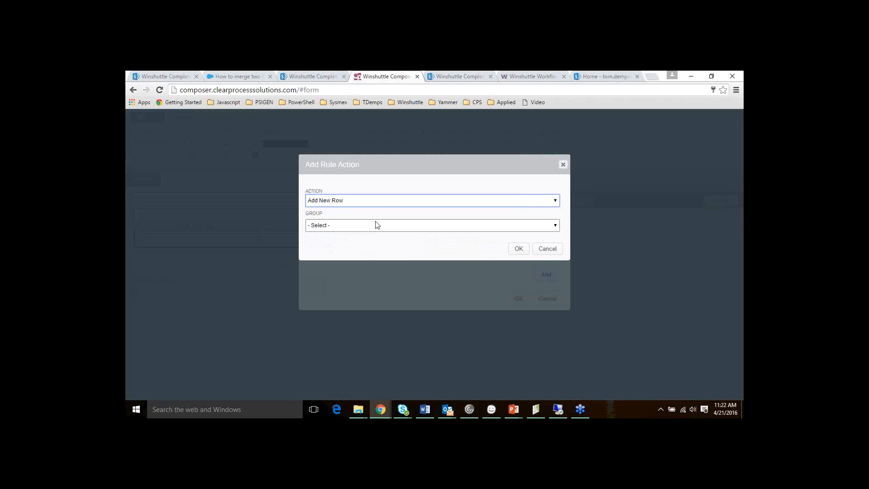
{"action": "left_click", "coordinate": [390, 200]}
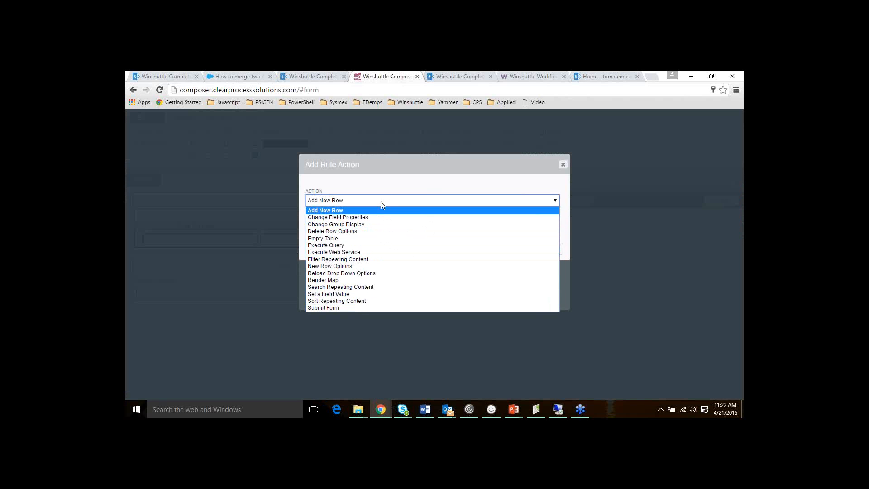
{"action": "left_click", "coordinate": [382, 202]}
{"action": "left_click", "coordinate": [394, 202]}
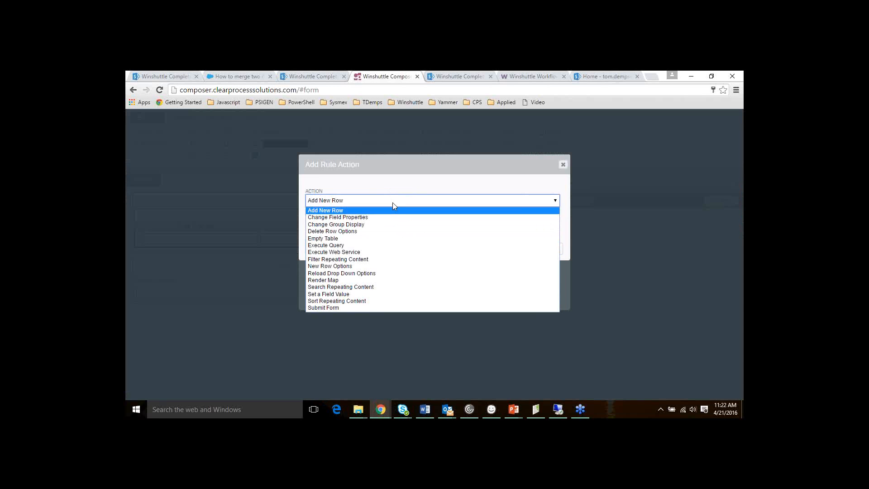
{"action": "left_click", "coordinate": [362, 294]}
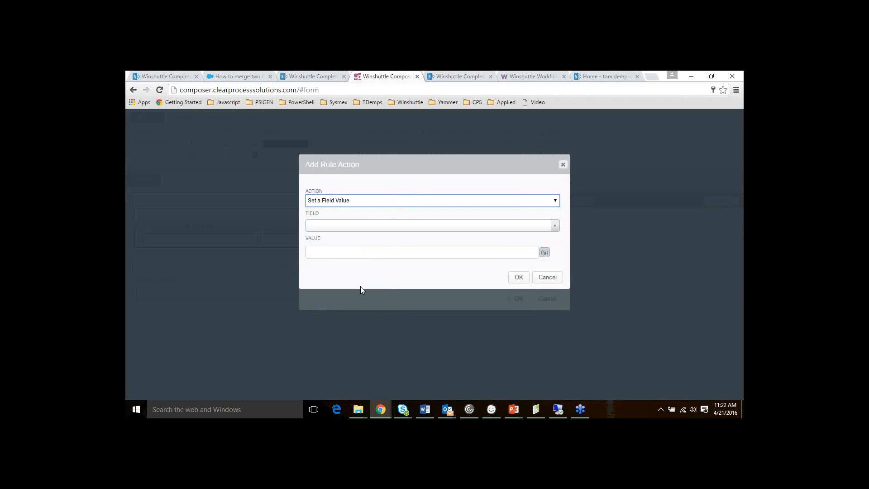
{"action": "left_click", "coordinate": [556, 228]}
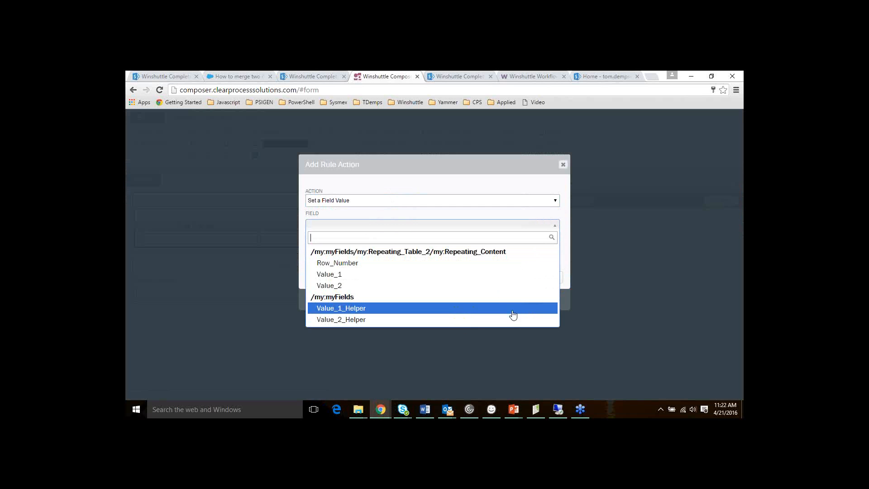
{"action": "left_click", "coordinate": [462, 319]}
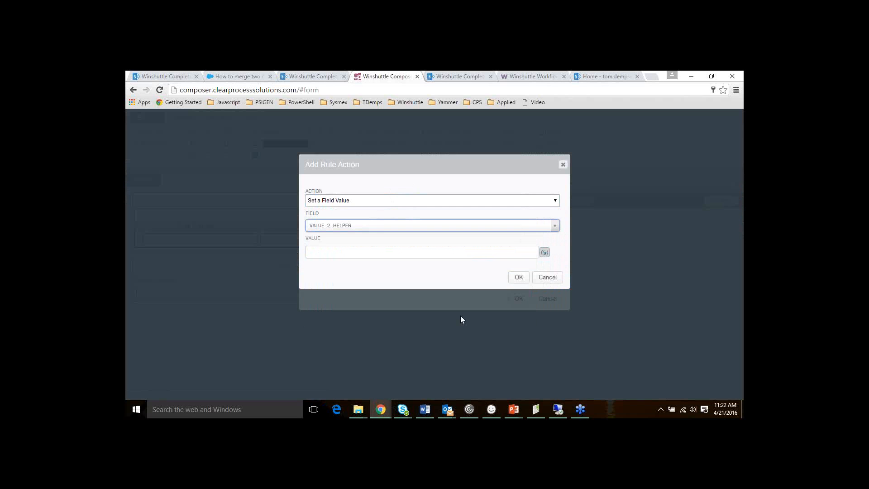
Set the action's value to the Value_2 field and save the Set Helper rule
{"action": "left_click", "coordinate": [547, 254]}
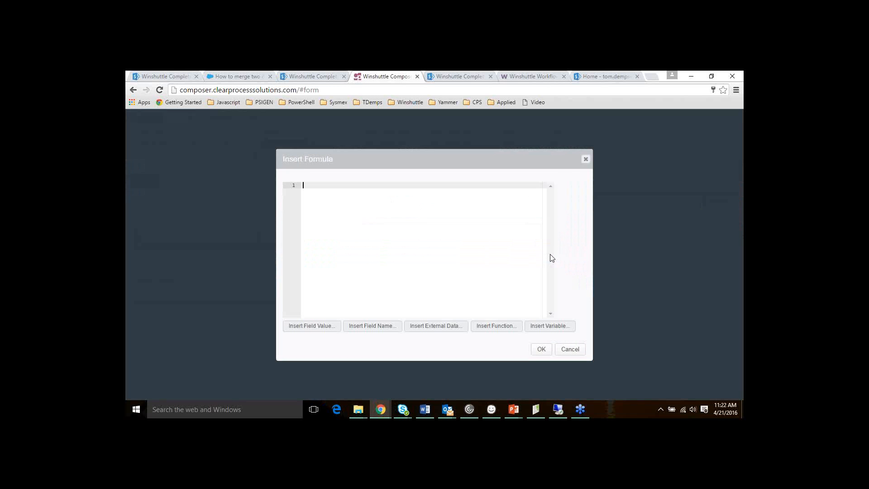
{"action": "left_click", "coordinate": [314, 327]}
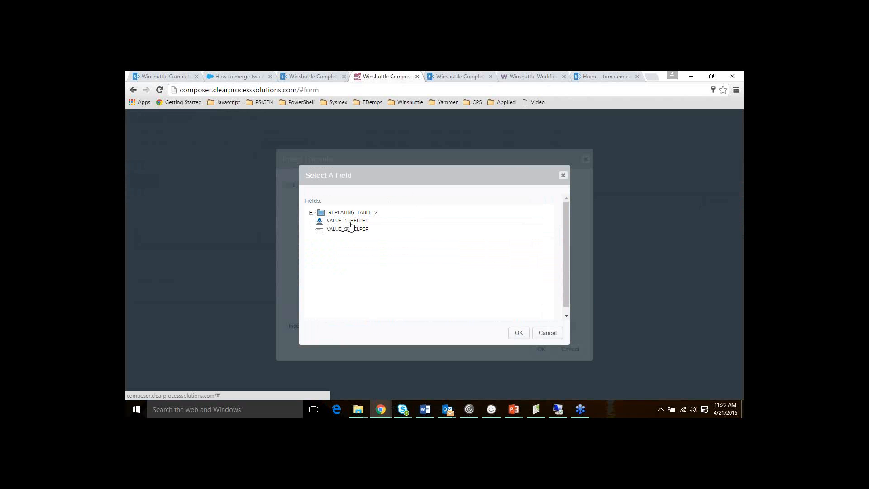
{"action": "left_click", "coordinate": [311, 212]}
{"action": "left_click", "coordinate": [319, 222]}
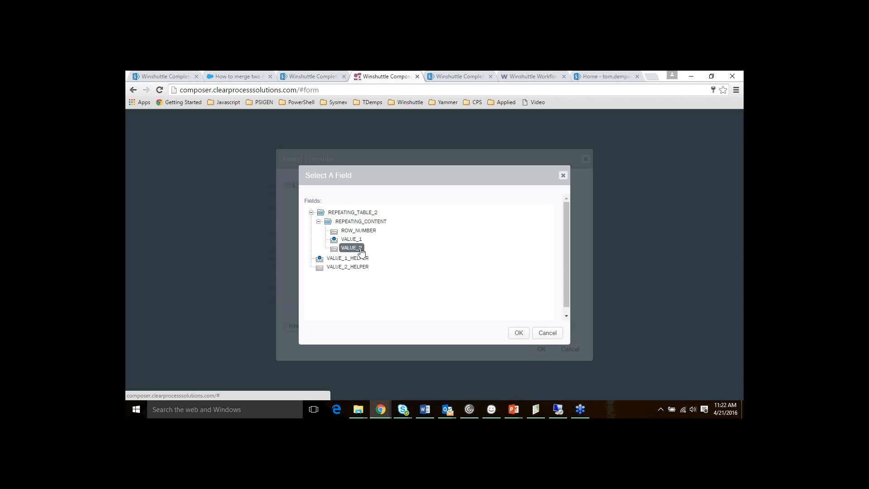
{"action": "left_click", "coordinate": [519, 333]}
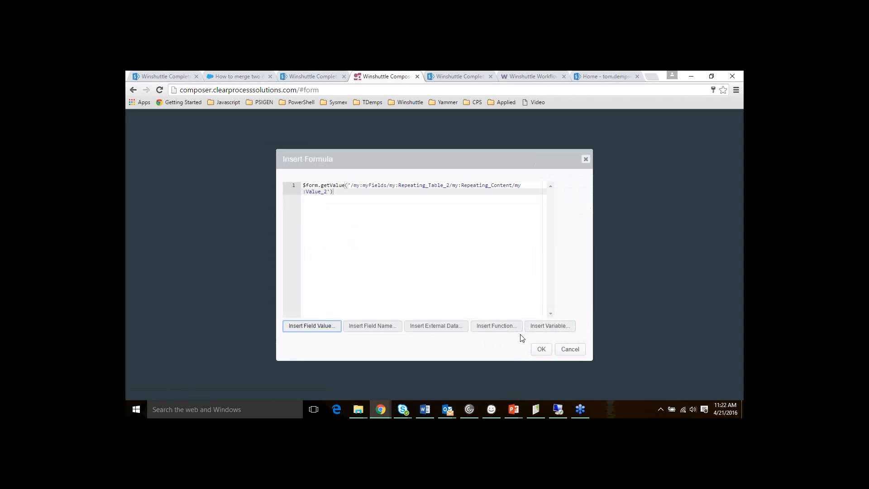
{"action": "left_click", "coordinate": [541, 349]}
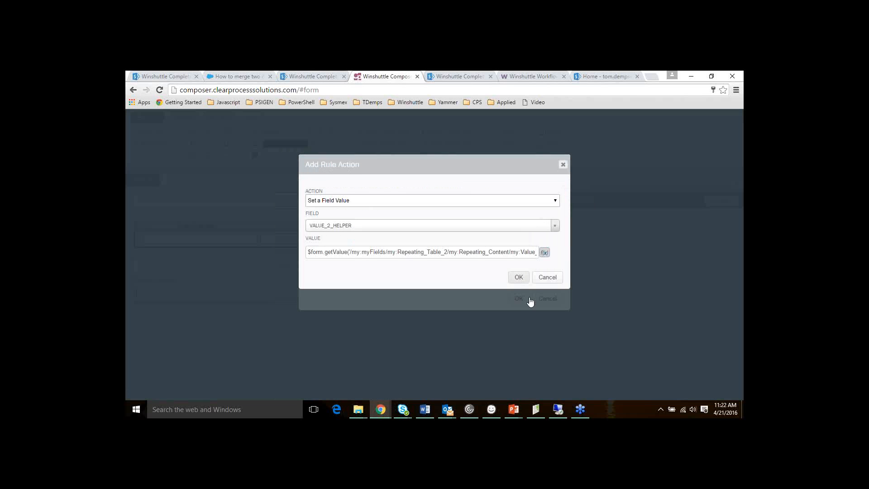
{"action": "left_click", "coordinate": [516, 277]}
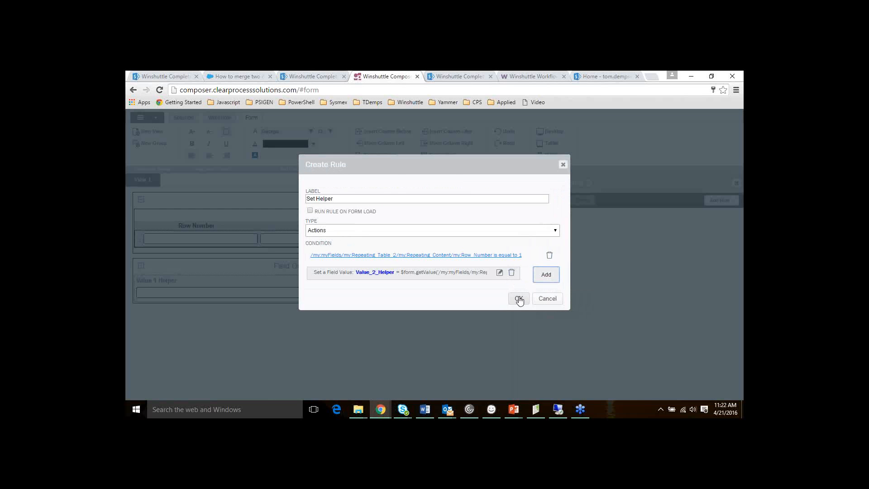
{"action": "left_click", "coordinate": [519, 299]}
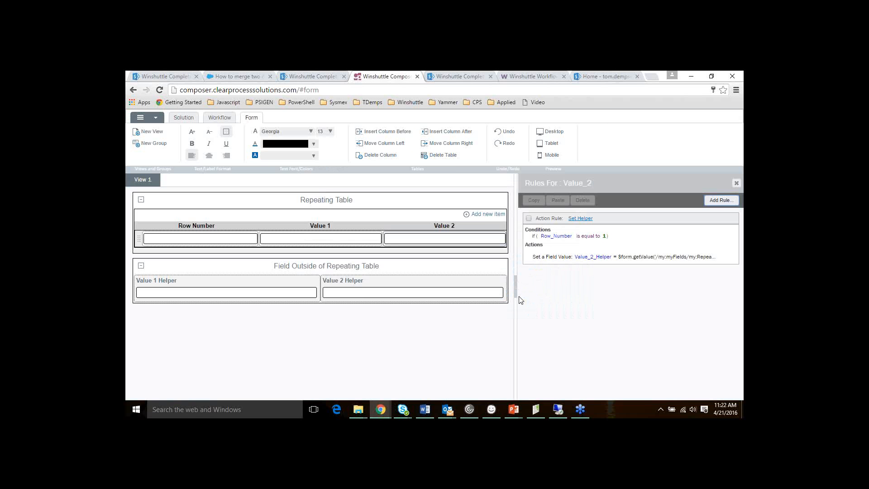
Start a new Actions rule on Value 2 Helper named Set Repeating Table Value
{"action": "left_click", "coordinate": [359, 296]}
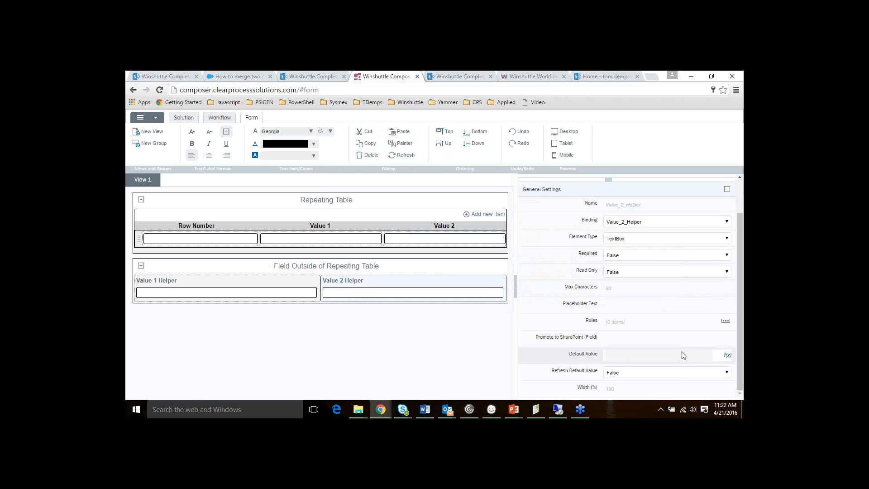
{"action": "left_click", "coordinate": [726, 321]}
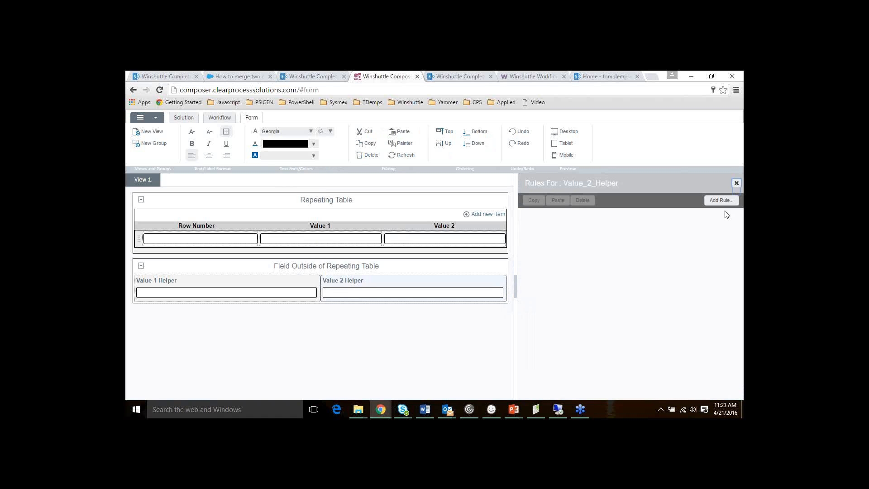
{"action": "left_click", "coordinate": [721, 199]}
{"action": "key", "text": "ctrl+a"}
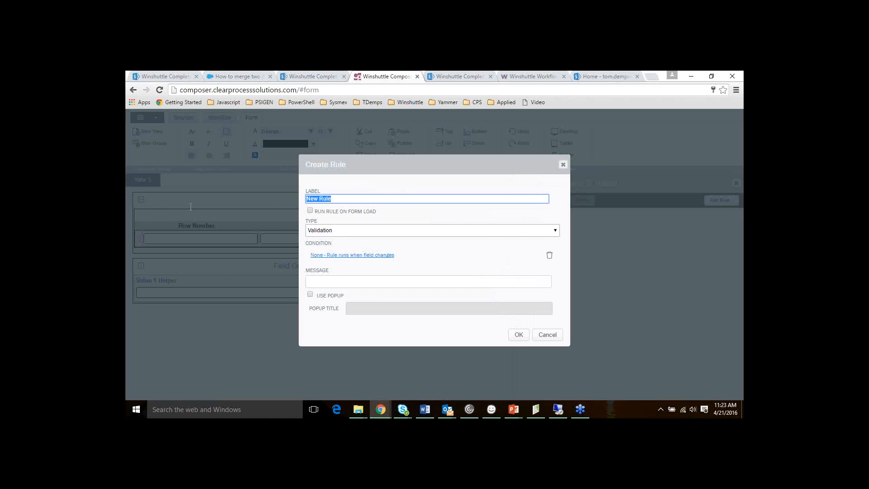
{"action": "type", "text": "Set"}
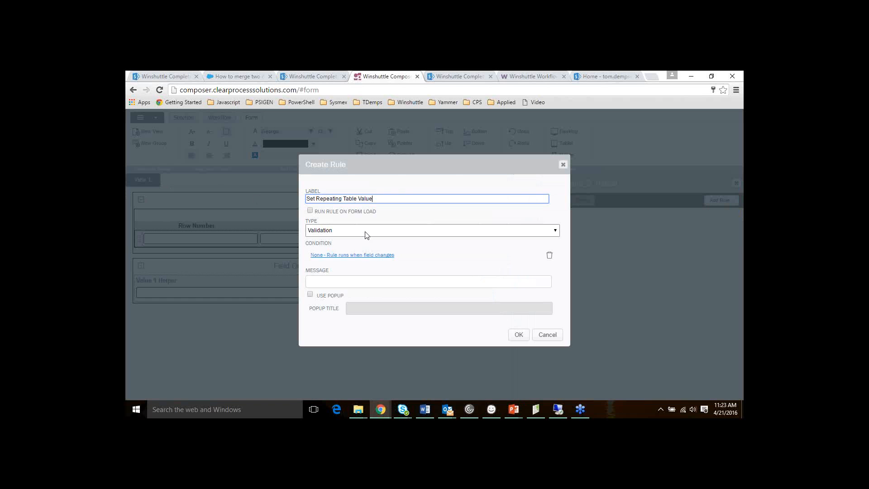
{"action": "left_click", "coordinate": [317, 230]}
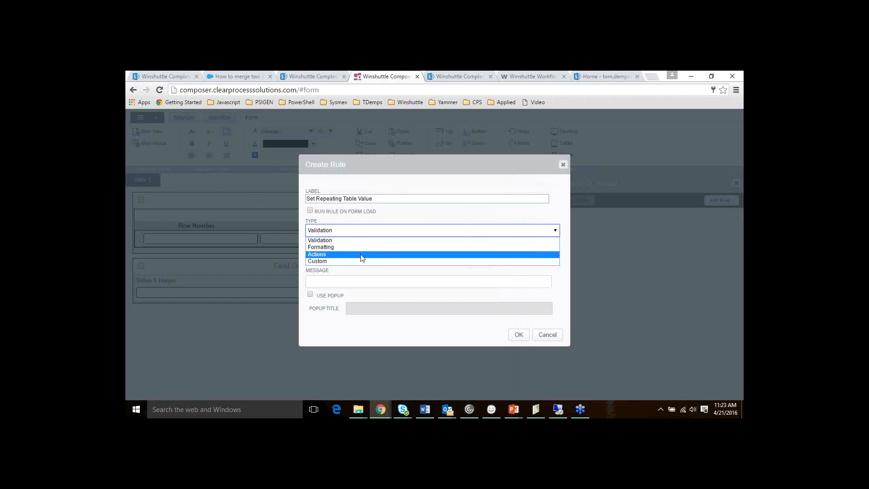
{"action": "left_click", "coordinate": [357, 254]}
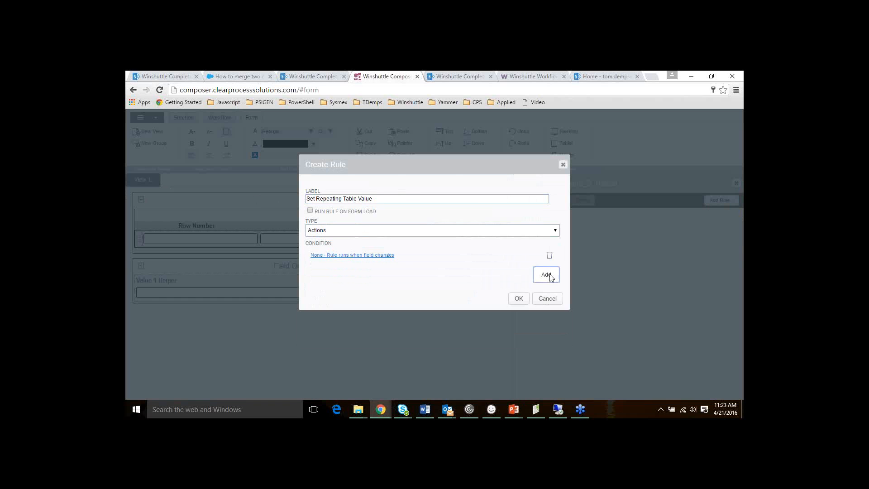
Add a Set a Field Value action targeting Value_2
{"action": "left_click", "coordinate": [547, 274]}
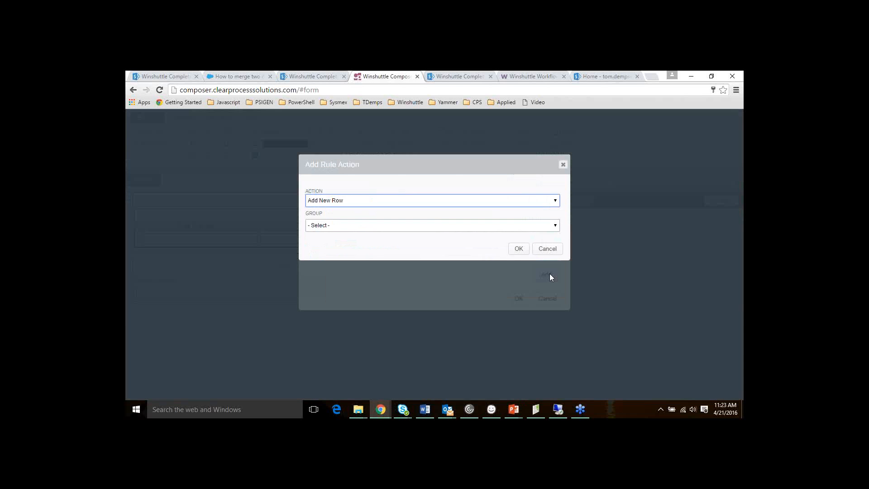
{"action": "left_click", "coordinate": [477, 208]}
{"action": "left_click", "coordinate": [391, 294]}
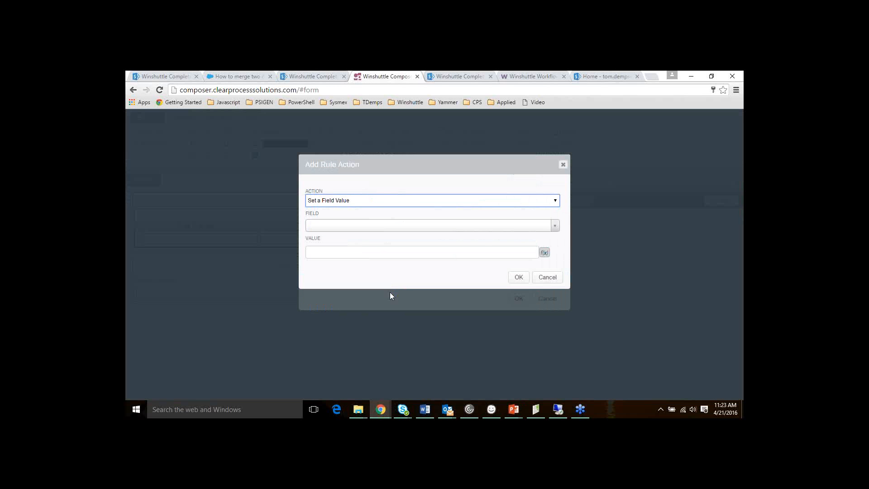
{"action": "left_click", "coordinate": [556, 225]}
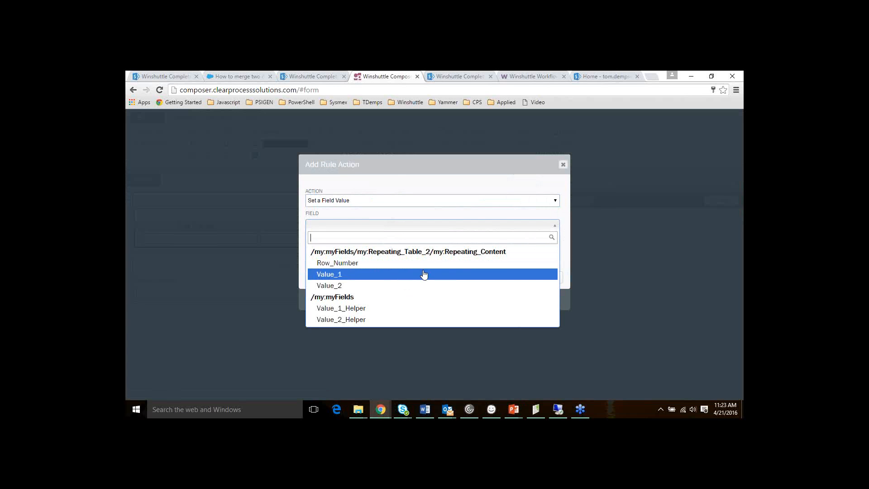
{"action": "left_click", "coordinate": [392, 286]}
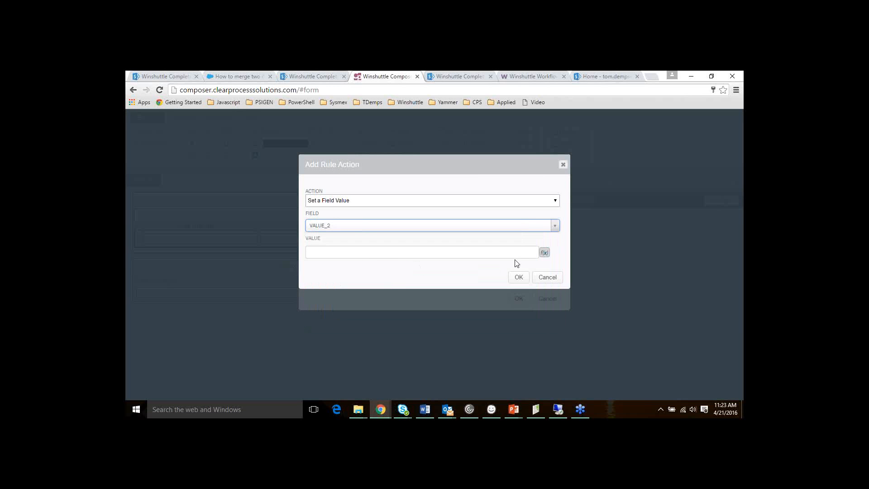
Set the action's value to Value_2_Helper and save the rule
{"action": "left_click", "coordinate": [544, 252]}
{"action": "left_click", "coordinate": [313, 328]}
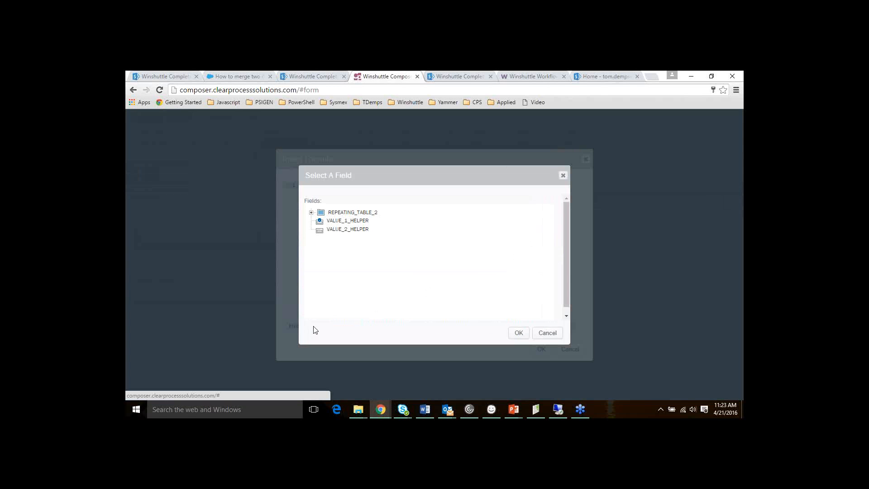
{"action": "left_click", "coordinate": [328, 232]}
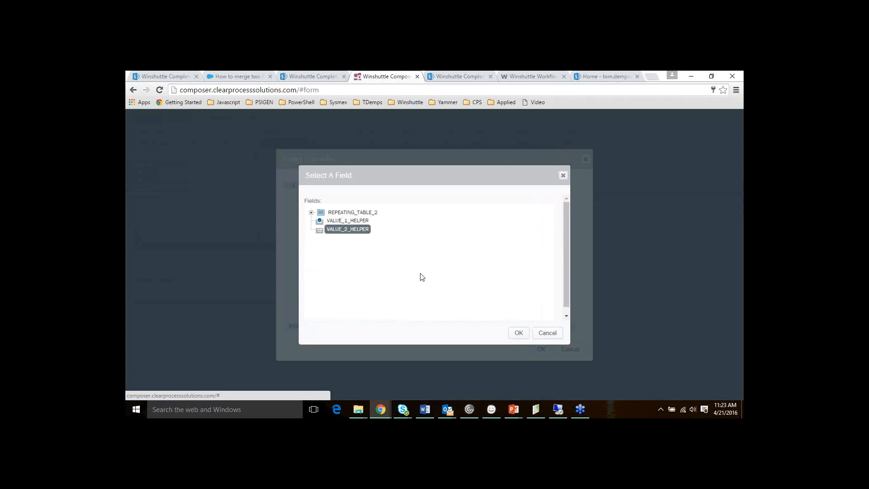
{"action": "left_click", "coordinate": [519, 333]}
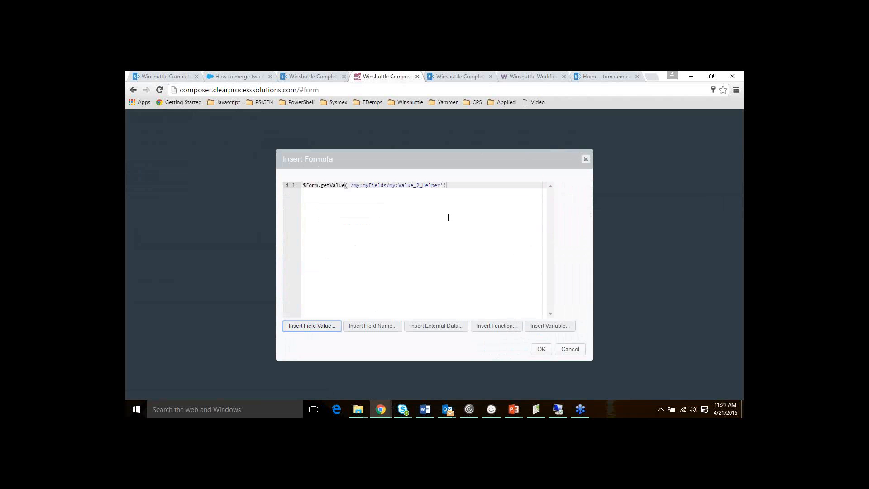
{"action": "left_click", "coordinate": [535, 351]}
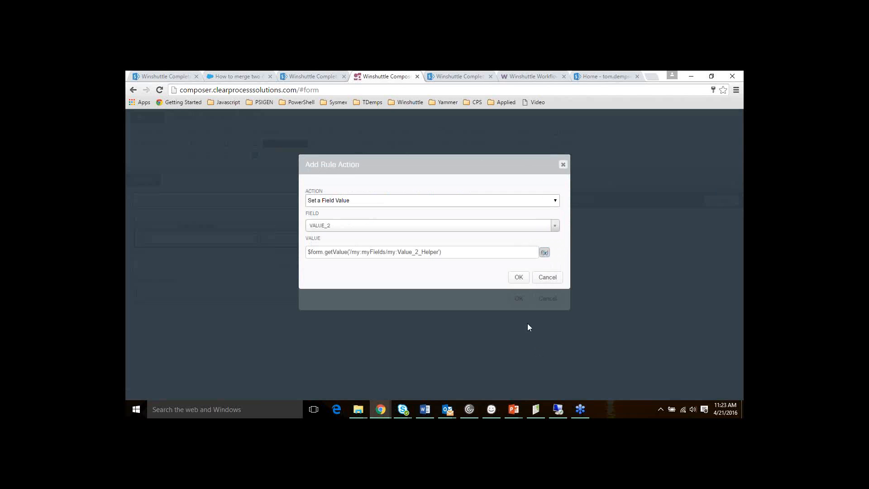
{"action": "left_click", "coordinate": [518, 278]}
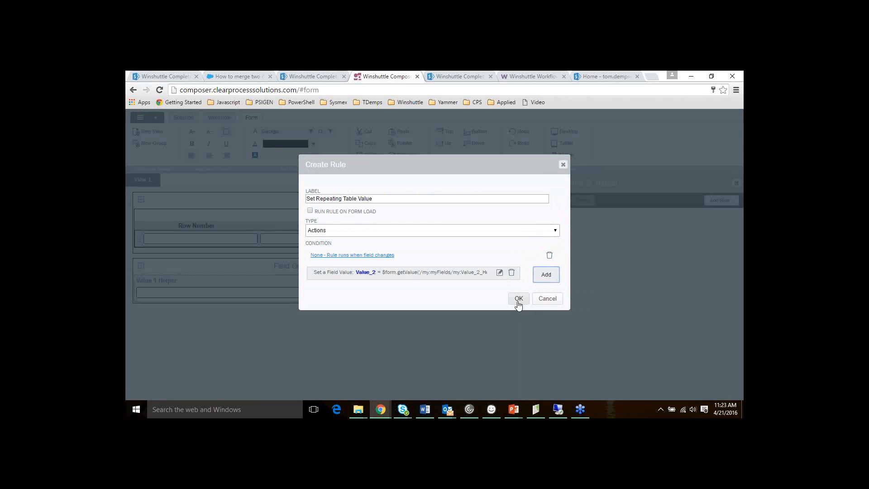
{"action": "left_click", "coordinate": [519, 299]}
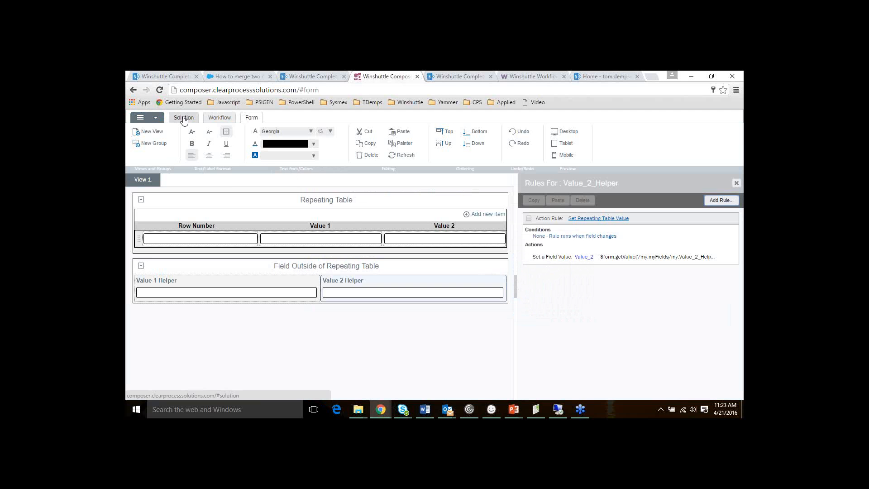
On the SharePoint form, add rows and enter Test in row 1's Value 1, confirming it copies to all rows and Value 1 Helper
{"action": "left_click", "coordinate": [462, 76]}
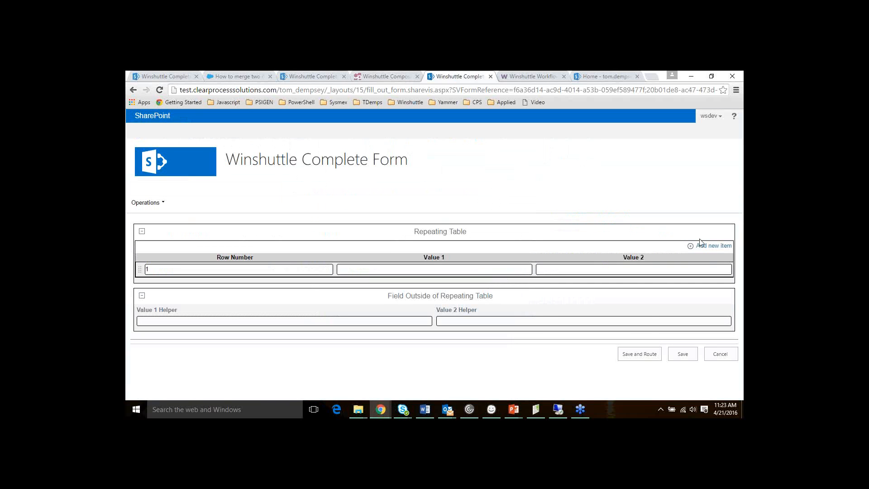
{"action": "double_click", "coordinate": [717, 246]}
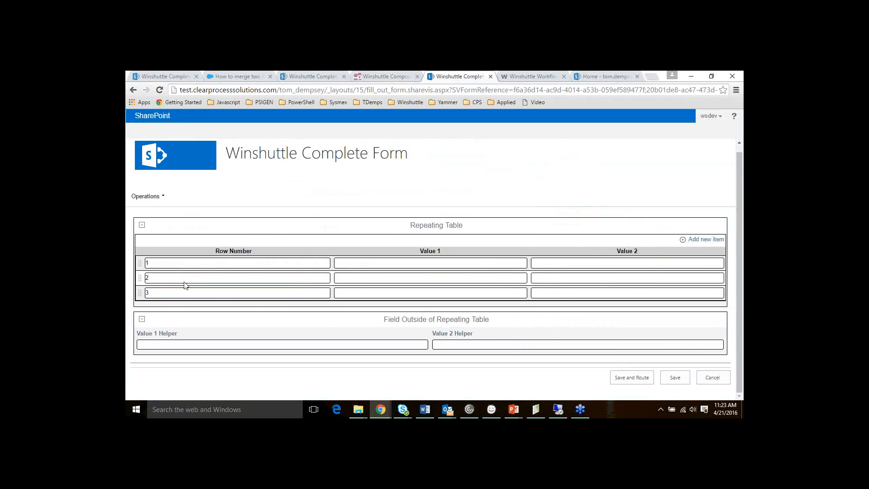
{"action": "left_click", "coordinate": [412, 264]}
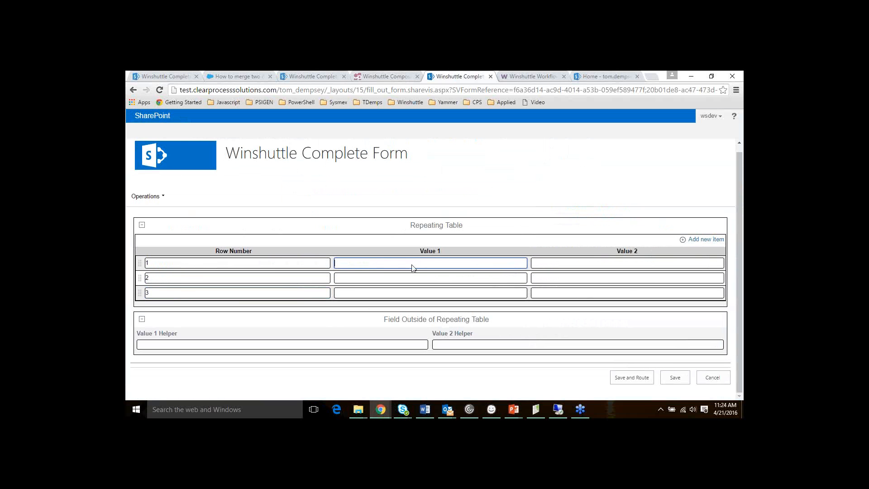
{"action": "type", "text": "Test"}
{"action": "key", "text": "Tab"}
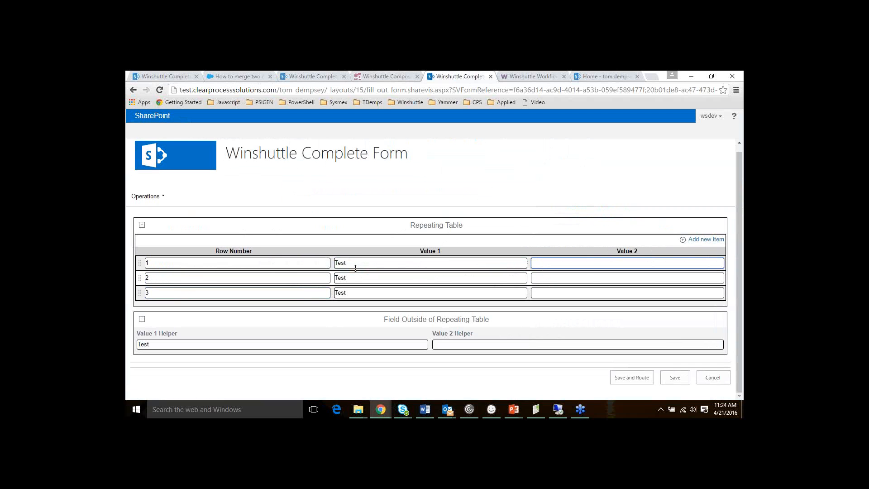
{"action": "left_click_drag", "start_coordinate": [357, 268], "coordinate": [328, 267]}
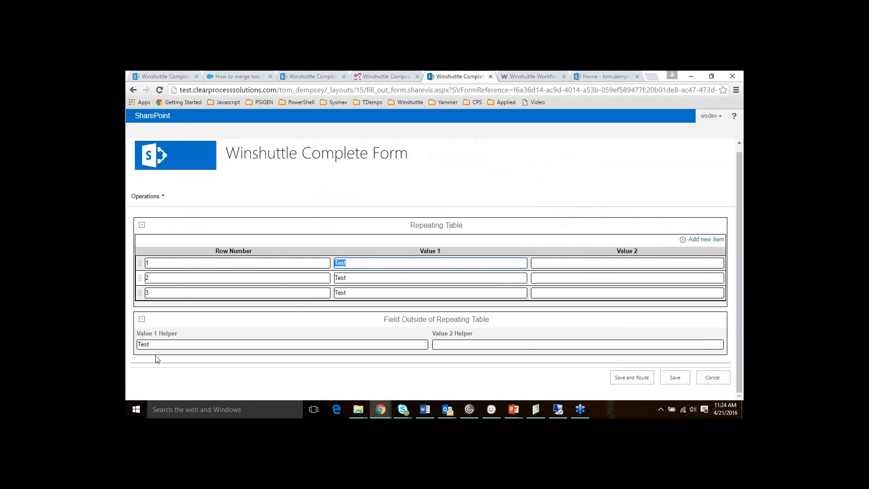
{"action": "left_click_drag", "start_coordinate": [159, 346], "coordinate": [126, 348]}
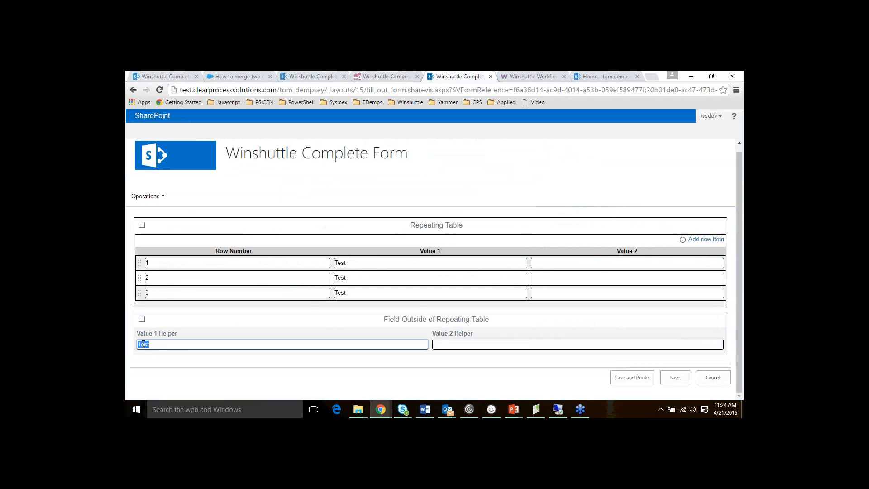
{"action": "left_click", "coordinate": [166, 345]}
{"action": "left_click", "coordinate": [370, 263]}
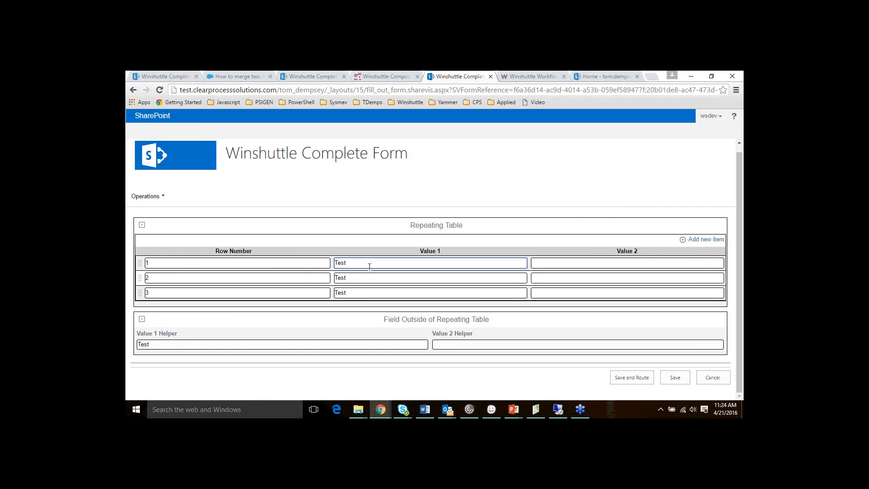
{"action": "left_click", "coordinate": [358, 297]}
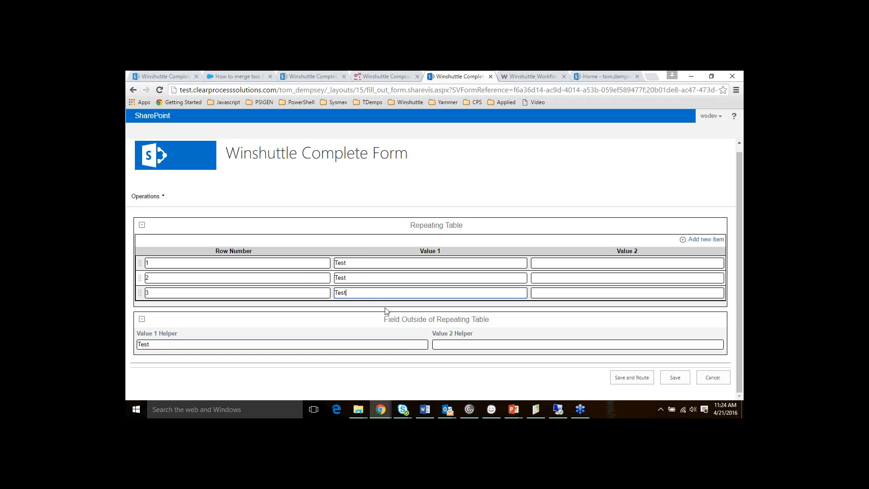
Change row 2's Value 1 to XXTEST and confirm row 3 still holds Test
{"action": "double_click", "coordinate": [342, 278]}
{"action": "key", "text": "BackSpace"}
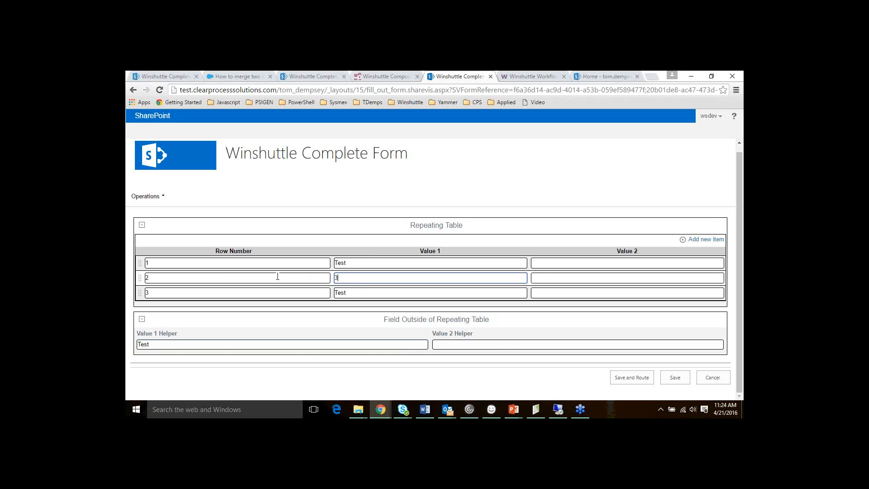
{"action": "type", "text": "XXTEST"}
{"action": "key", "text": "Tab"}
{"action": "left_click", "coordinate": [362, 293]}
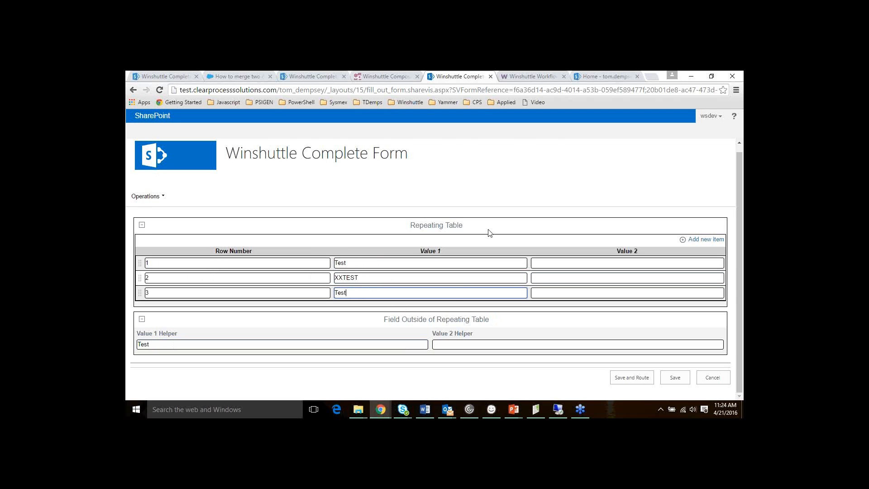
Redeploy the solution with the Default profile and launch the new form
{"action": "left_click", "coordinate": [392, 77]}
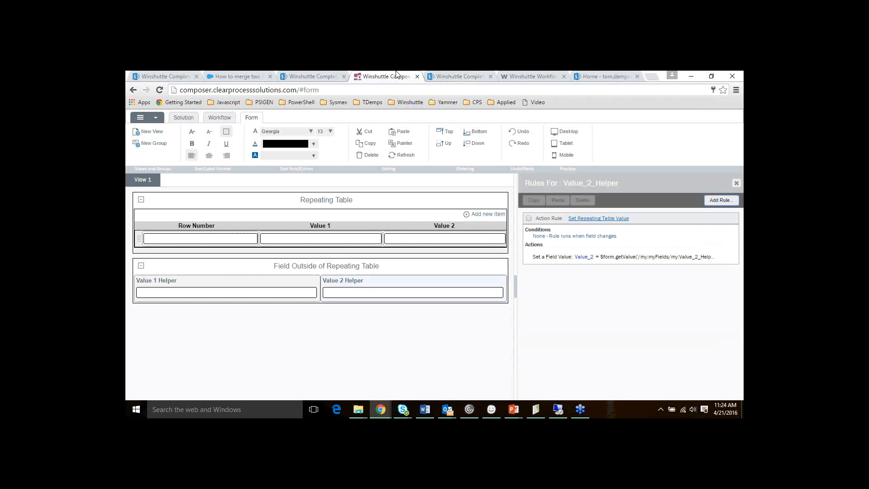
{"action": "left_click", "coordinate": [181, 116]}
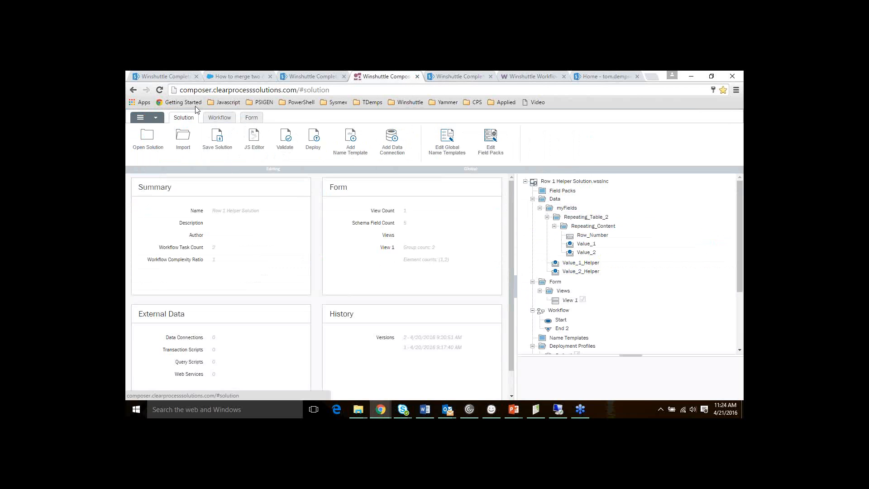
{"action": "left_click", "coordinate": [318, 143]}
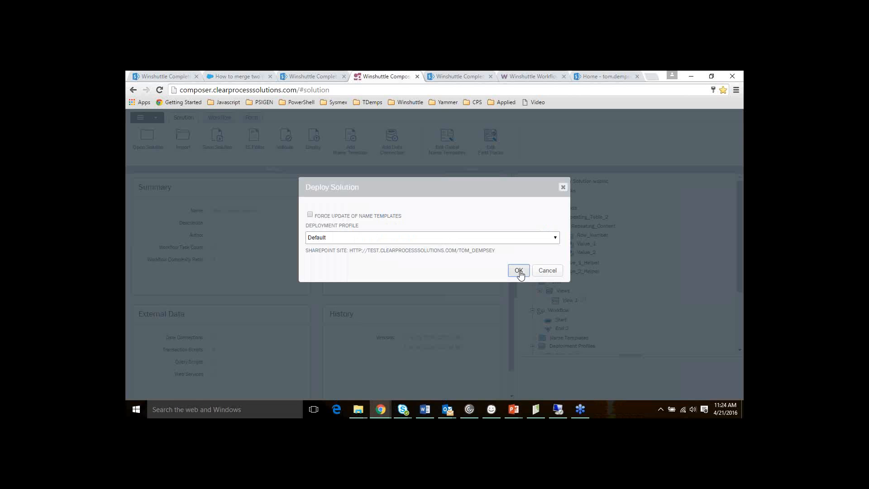
{"action": "left_click", "coordinate": [519, 271]}
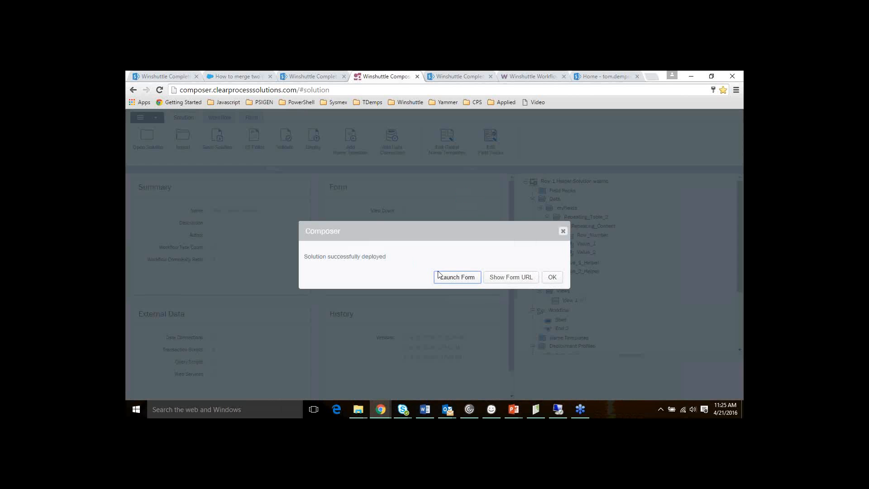
{"action": "left_click", "coordinate": [457, 277]}
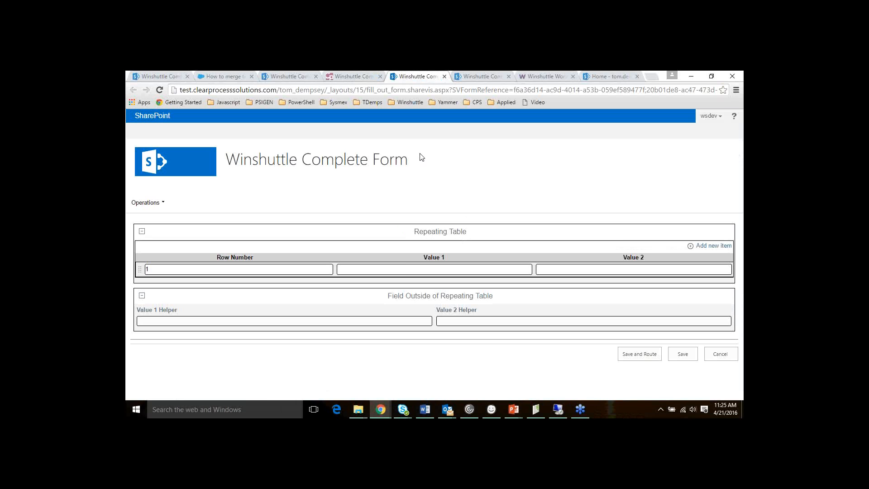
Add two rows and enter Test and Test 2 in row 1's Value 1 and Value 2
{"action": "left_click", "coordinate": [392, 271]}
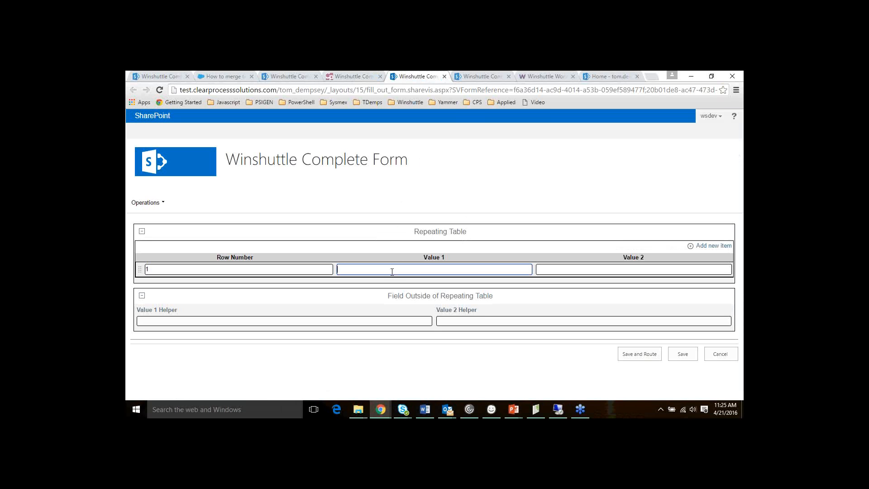
{"action": "left_click", "coordinate": [722, 247]}
{"action": "left_click", "coordinate": [722, 247]}
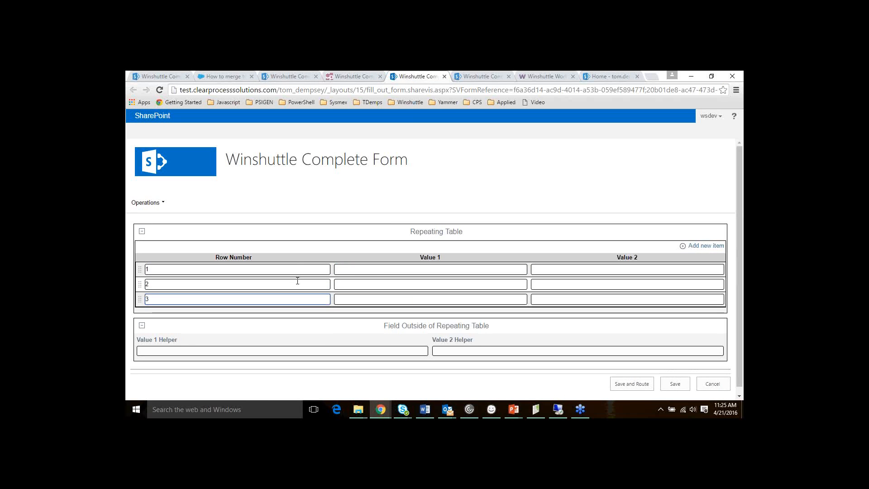
{"action": "left_click", "coordinate": [382, 270]}
{"action": "type", "text": "Test"}
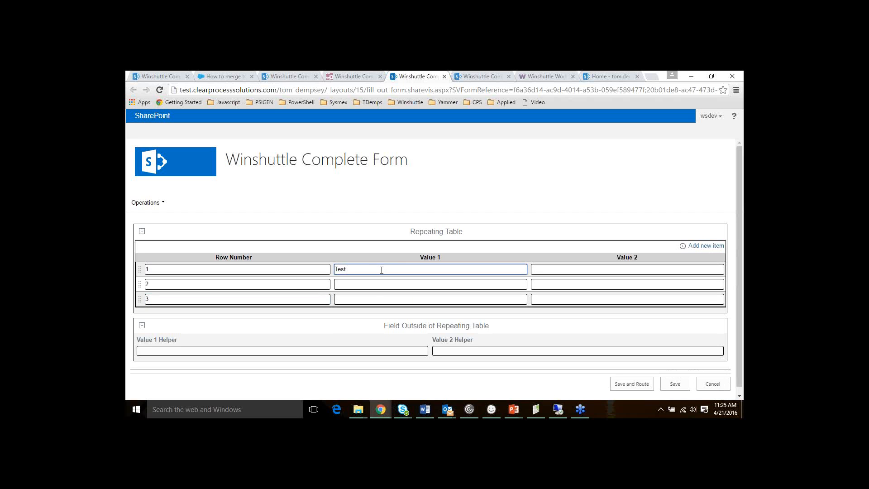
{"action": "key", "text": "Tab"}
{"action": "type", "text": "Test 2"}
{"action": "key", "text": "Tab"}
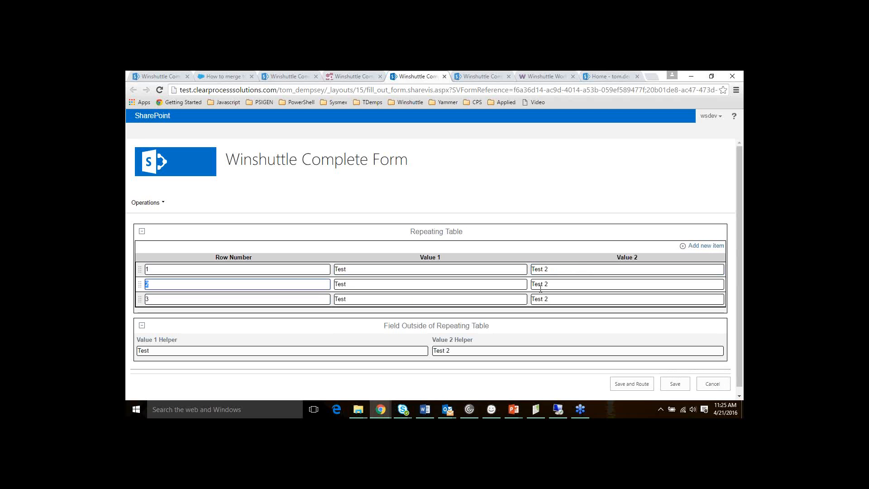
Verify Test 2 reached Value 2 Helper and row 2, then go to the Working Scheduling form
{"action": "left_click", "coordinate": [560, 269]}
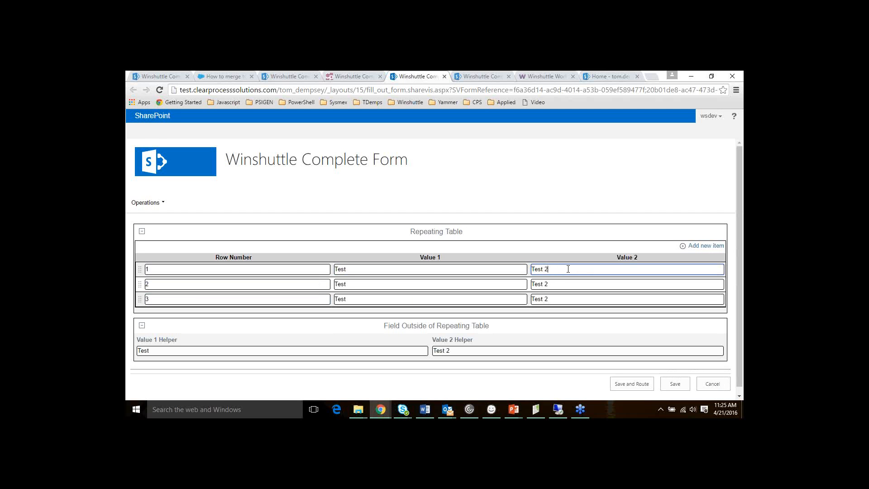
{"action": "left_click", "coordinate": [467, 353]}
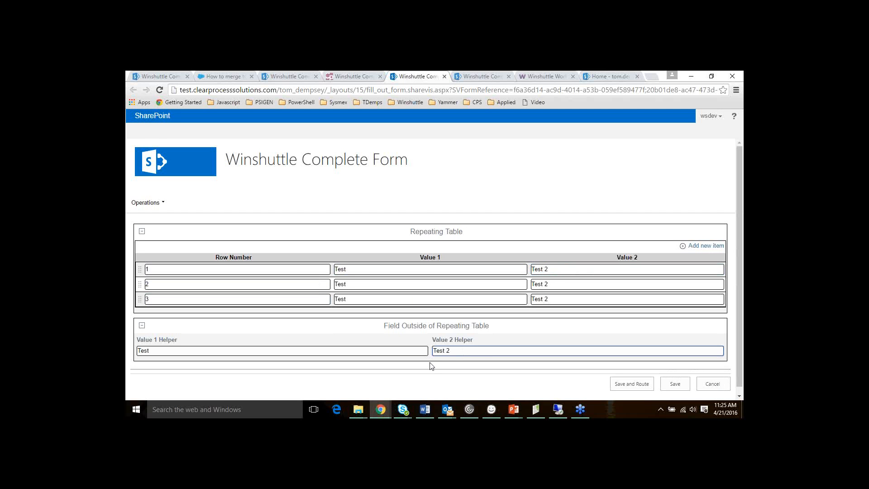
{"action": "left_click", "coordinate": [582, 285]}
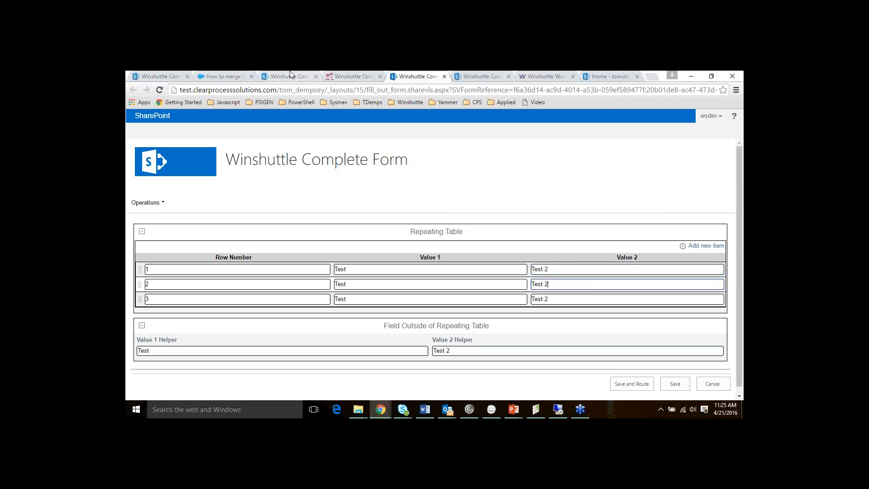
{"action": "left_click", "coordinate": [308, 78]}
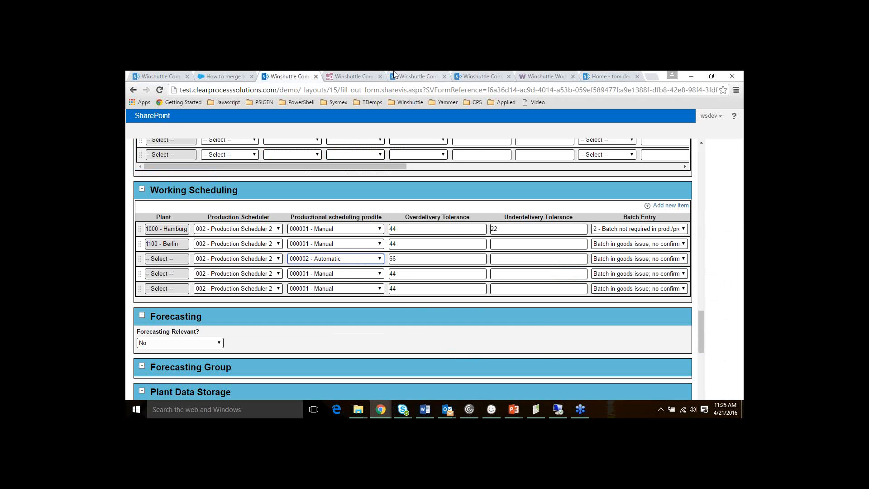
Show the Process List- Mass Cancelation slide of the tips and tricks April 2016 deck, then return to the form
{"action": "left_click", "coordinate": [356, 76]}
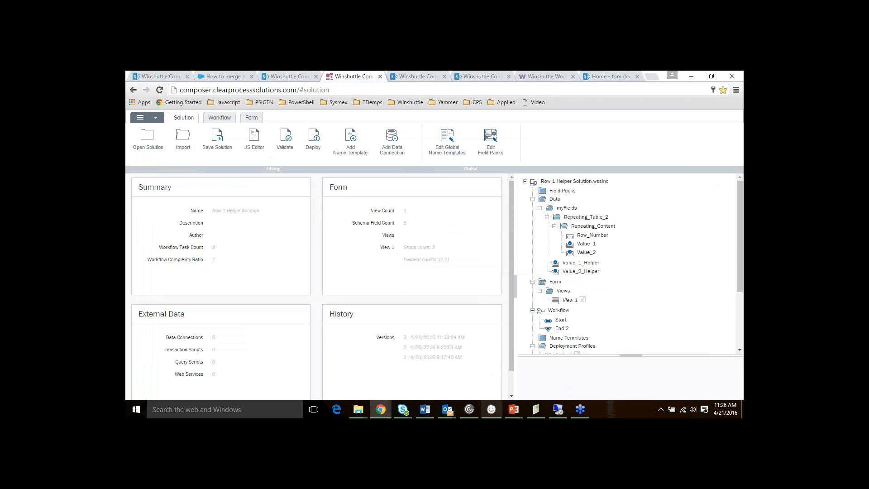
{"action": "left_click", "coordinate": [513, 415]}
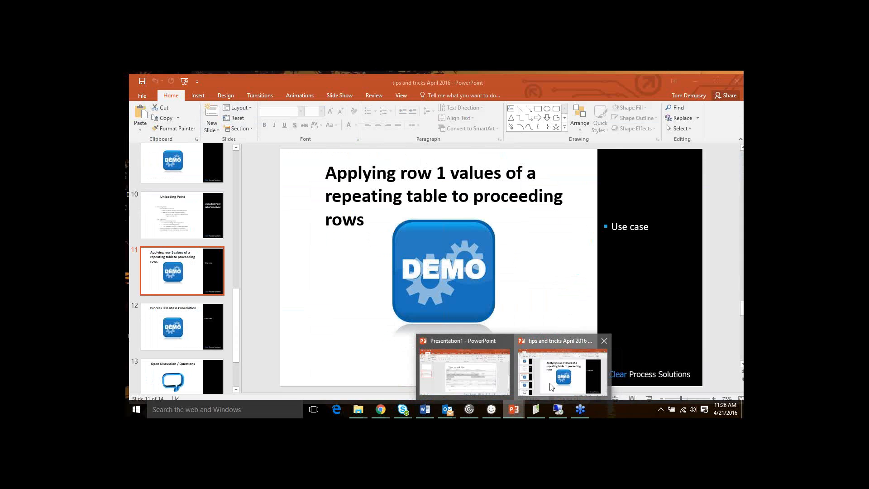
{"action": "left_click", "coordinate": [563, 371]}
{"action": "left_click", "coordinate": [209, 325]}
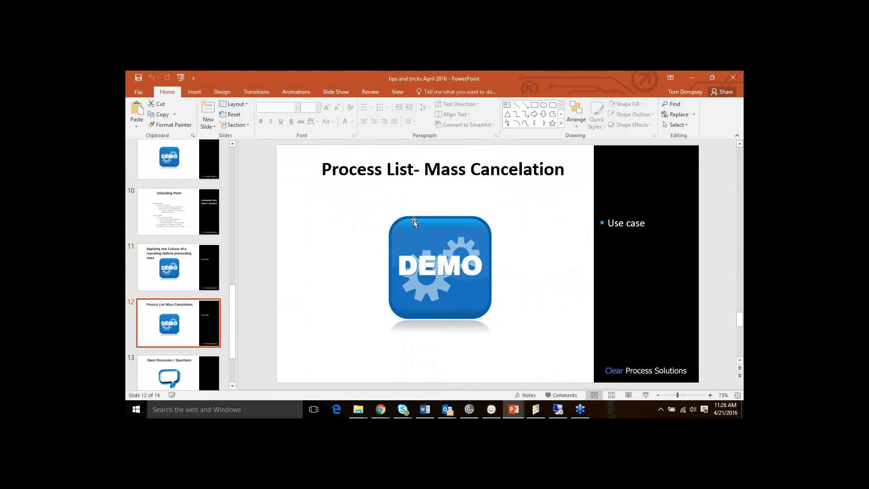
{"action": "scroll", "coordinate": [411, 219], "scroll_direction": "down", "scroll_amount": 1}
{"action": "scroll", "coordinate": [405, 227], "scroll_direction": "up", "scroll_amount": 1}
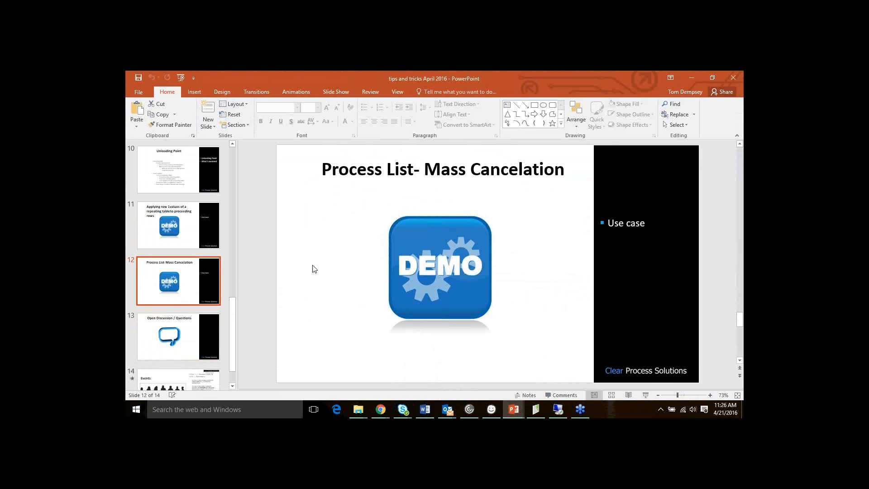
{"action": "scroll", "coordinate": [313, 267], "scroll_direction": "up", "scroll_amount": 1}
{"action": "scroll", "coordinate": [383, 277], "scroll_direction": "down", "scroll_amount": 1}
{"action": "left_click", "coordinate": [691, 80]}
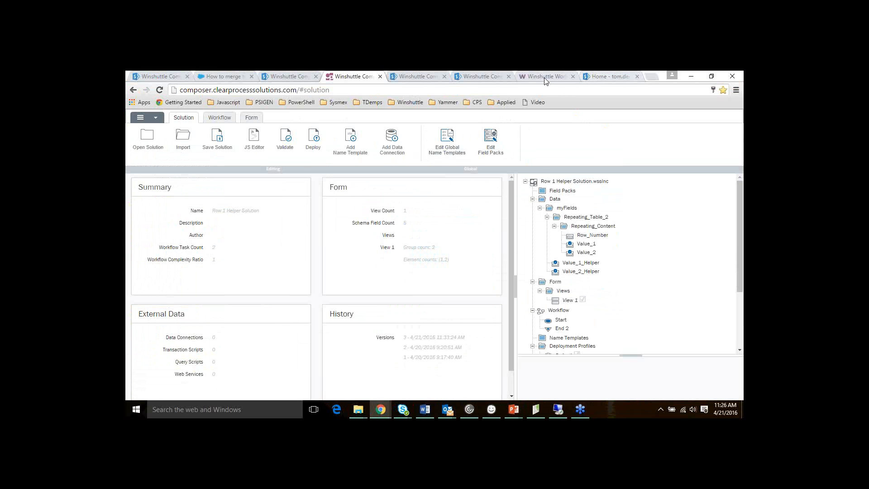
{"action": "left_click", "coordinate": [478, 74]}
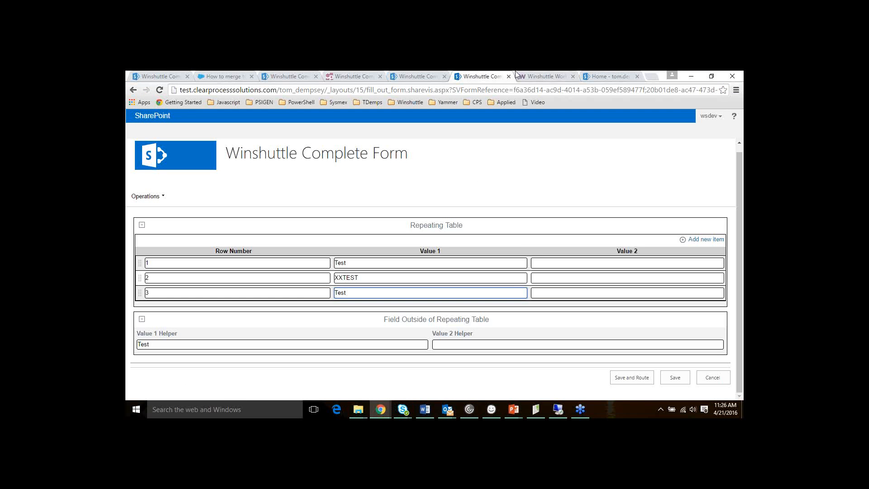
{"action": "left_click", "coordinate": [596, 71]}
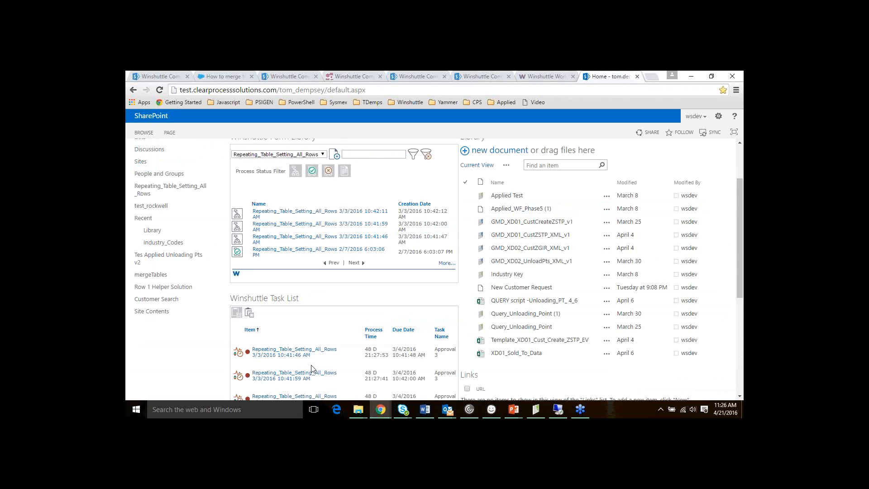
{"action": "scroll", "coordinate": [319, 359], "scroll_direction": "down", "scroll_amount": 1}
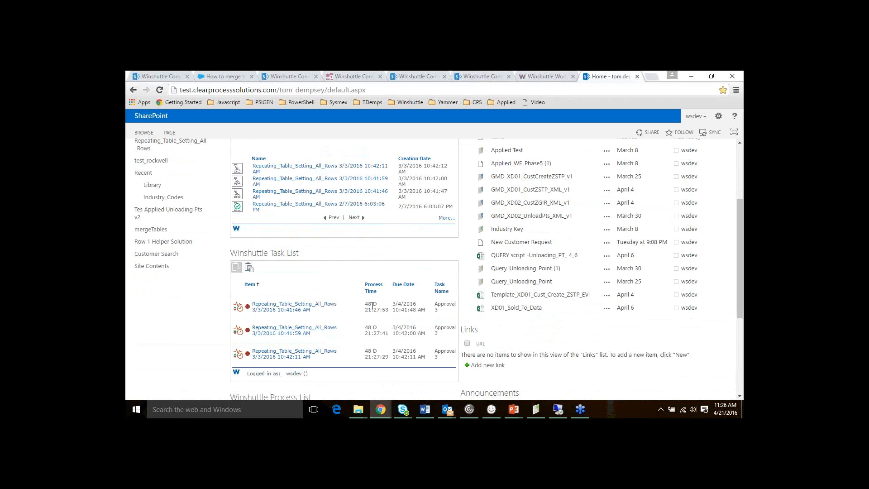
{"action": "mouse_move", "coordinate": [361, 308]}
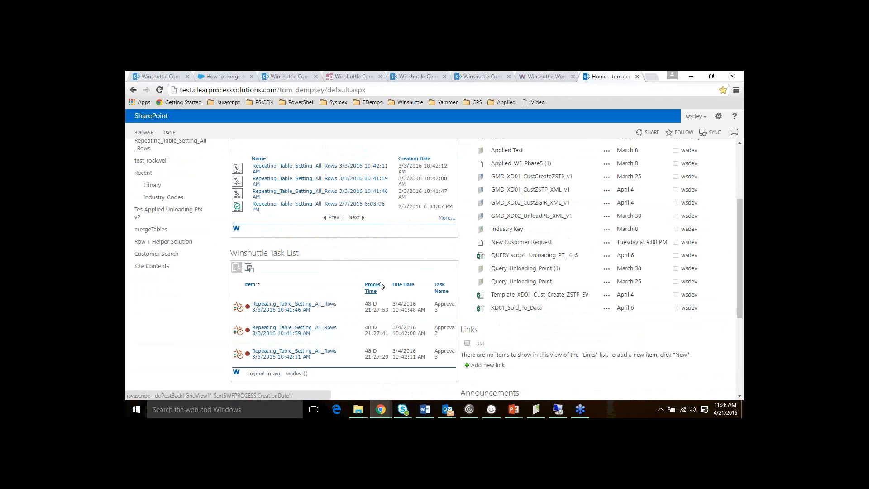
{"action": "scroll", "coordinate": [414, 285], "scroll_direction": "down", "scroll_amount": 1}
{"action": "scroll", "coordinate": [385, 274], "scroll_direction": "down", "scroll_amount": 1}
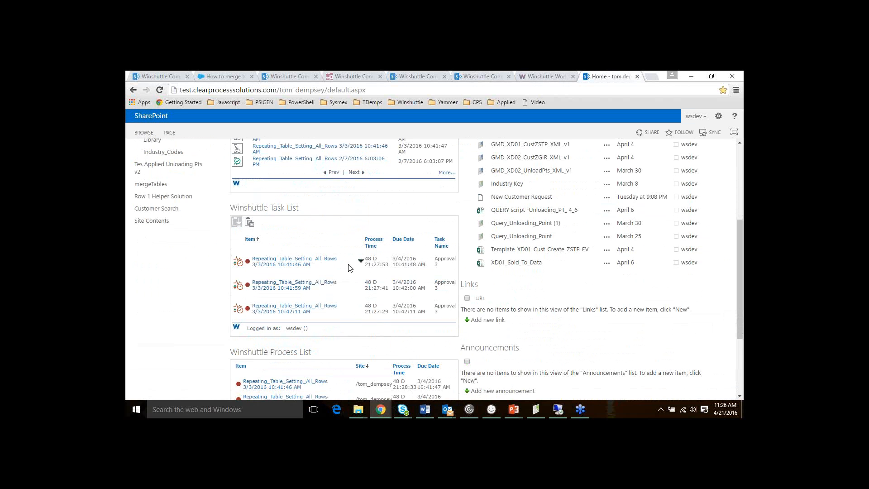
{"action": "scroll", "coordinate": [350, 267], "scroll_direction": "down", "scroll_amount": 1}
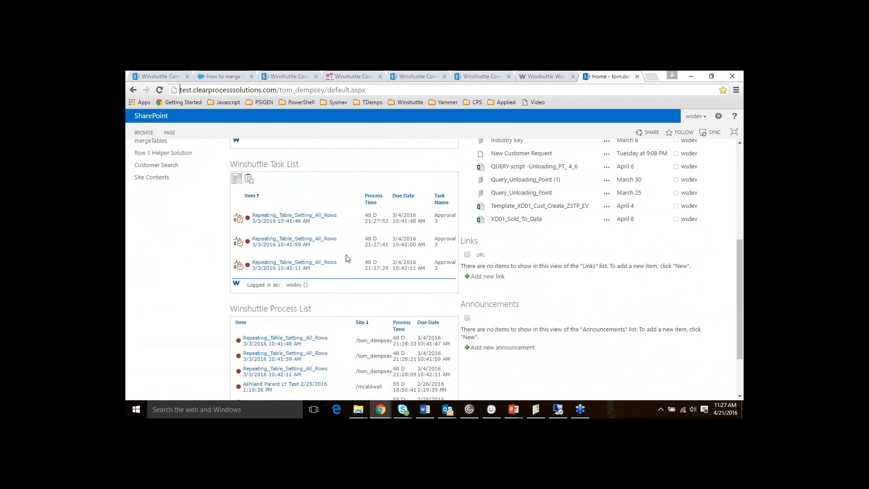
{"action": "scroll", "coordinate": [349, 267], "scroll_direction": "up", "scroll_amount": 1}
{"action": "scroll", "coordinate": [317, 295], "scroll_direction": "down", "scroll_amount": 1}
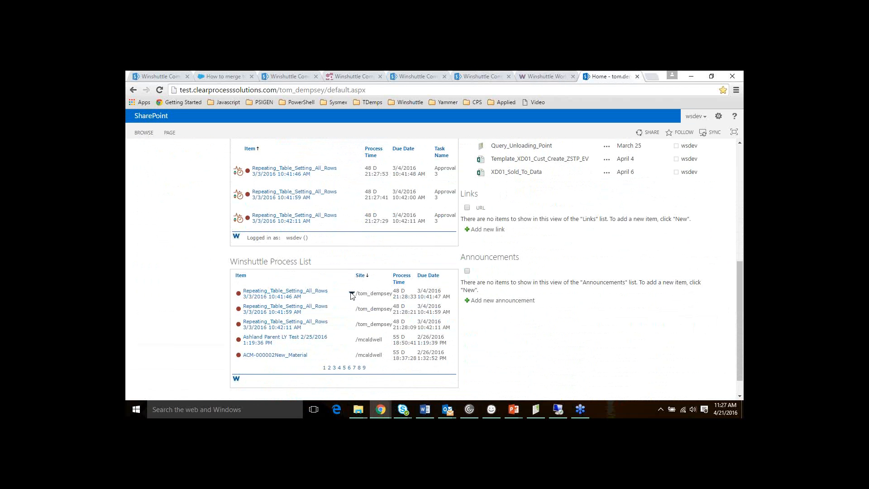
{"action": "left_click", "coordinate": [352, 293]}
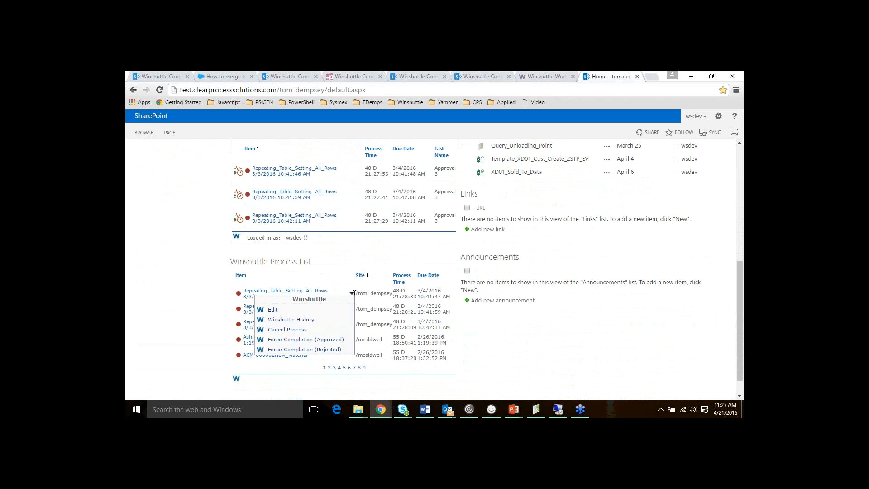
{"action": "left_click", "coordinate": [353, 294]}
{"action": "left_click", "coordinate": [353, 295]}
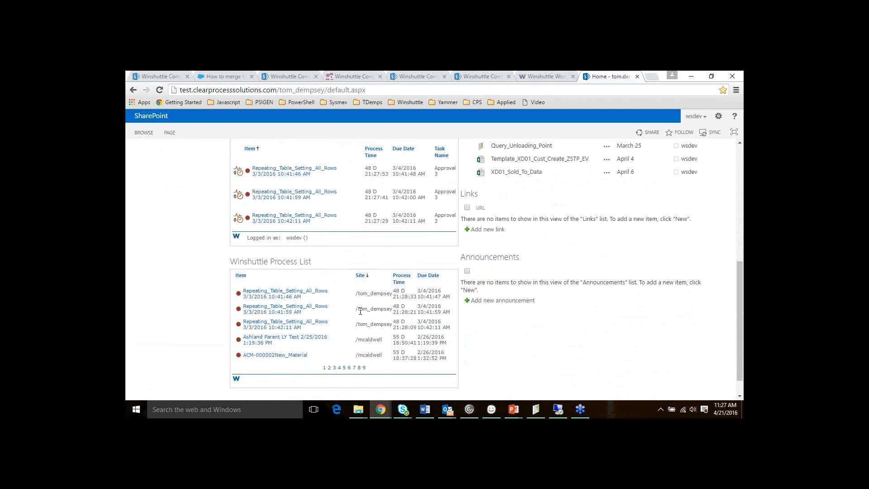
{"action": "left_click", "coordinate": [352, 310]}
Open the Process Control page from the Winshuttle Workflow Administration site
{"action": "left_click", "coordinate": [538, 74]}
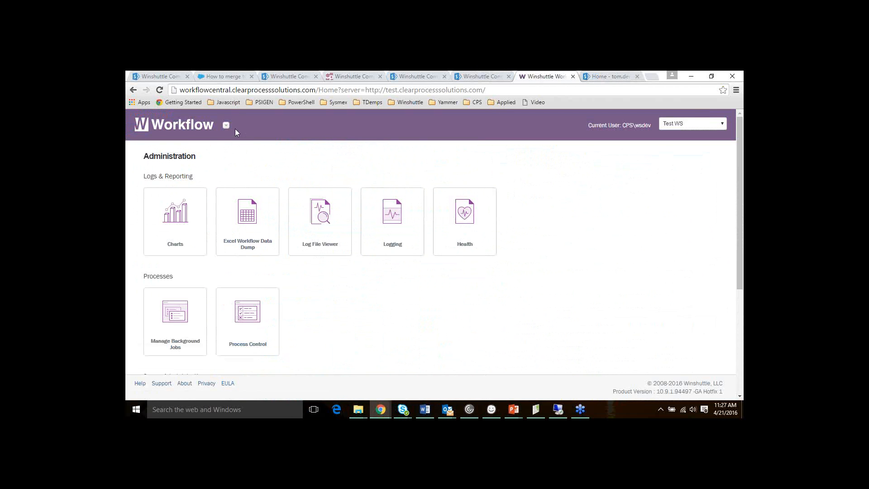
{"action": "scroll", "coordinate": [292, 131], "scroll_direction": "down", "scroll_amount": 1}
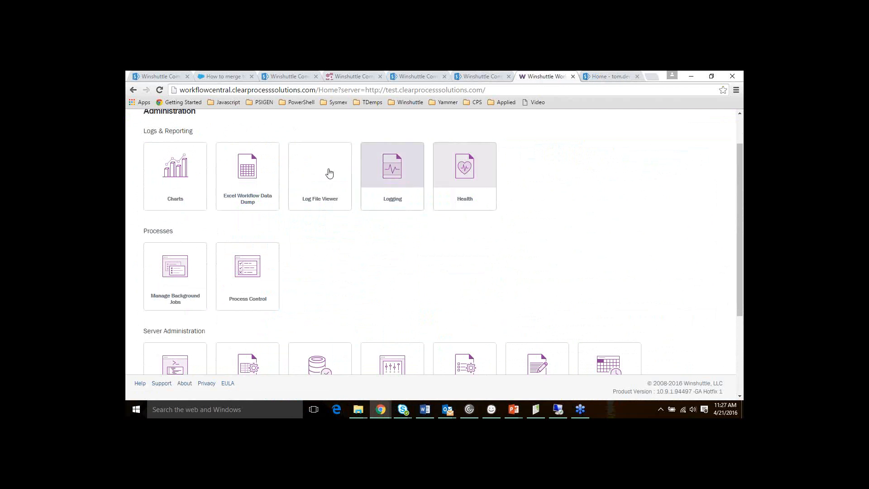
{"action": "scroll", "coordinate": [420, 285], "scroll_direction": "up", "scroll_amount": 1}
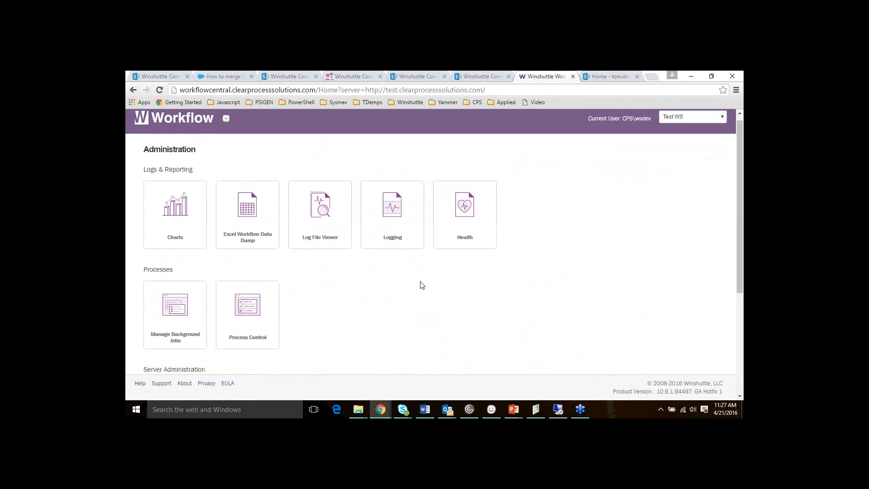
{"action": "scroll", "coordinate": [253, 267], "scroll_direction": "down", "scroll_amount": 1}
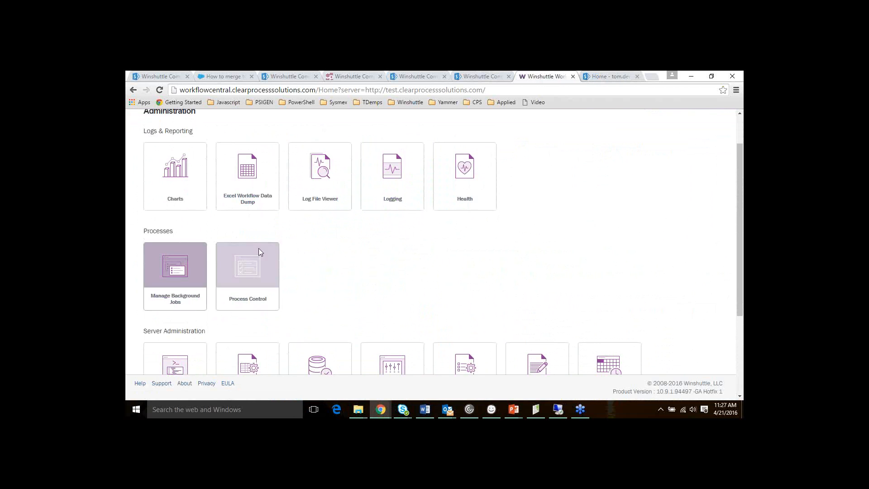
{"action": "scroll", "coordinate": [290, 260], "scroll_direction": "down", "scroll_amount": 1}
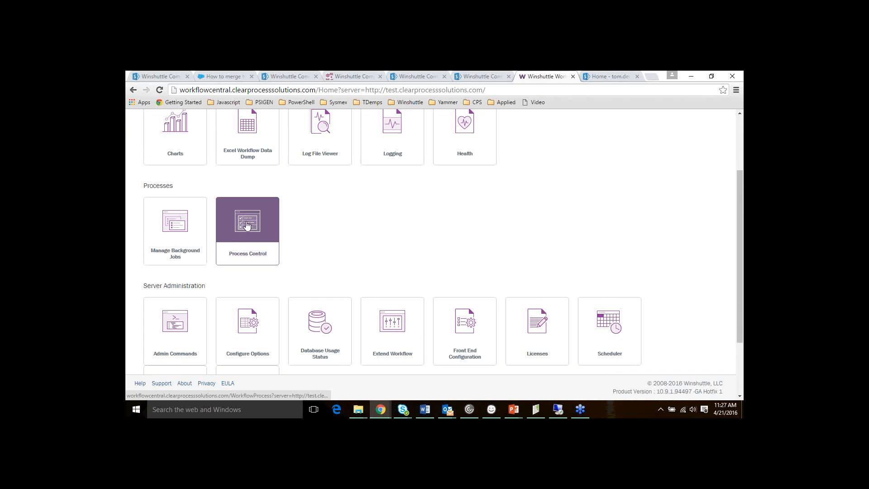
{"action": "left_click", "coordinate": [246, 226]}
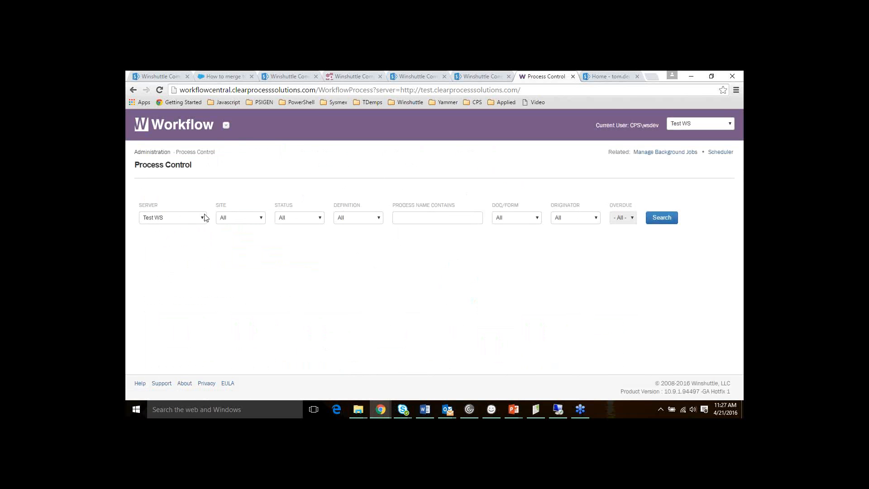
Filter Process Control to Running processes on the user's own site and search
{"action": "left_click", "coordinate": [248, 219]}
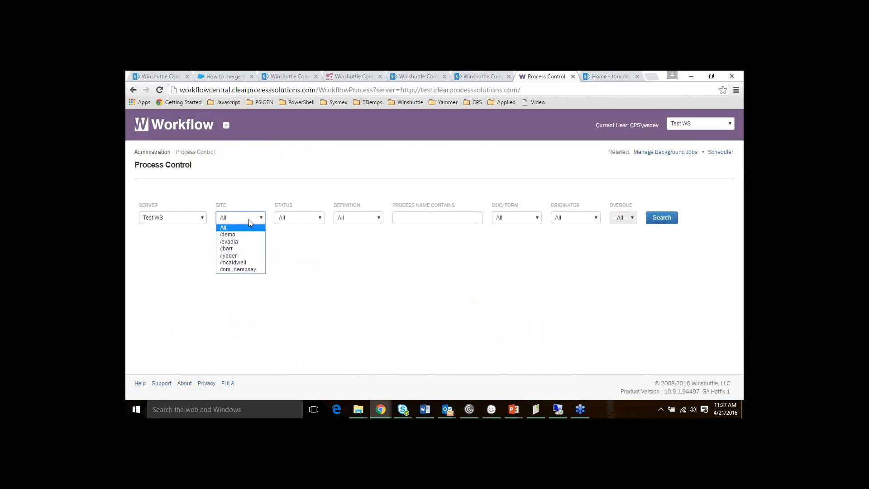
{"action": "left_click", "coordinate": [251, 268]}
{"action": "left_click", "coordinate": [301, 218]}
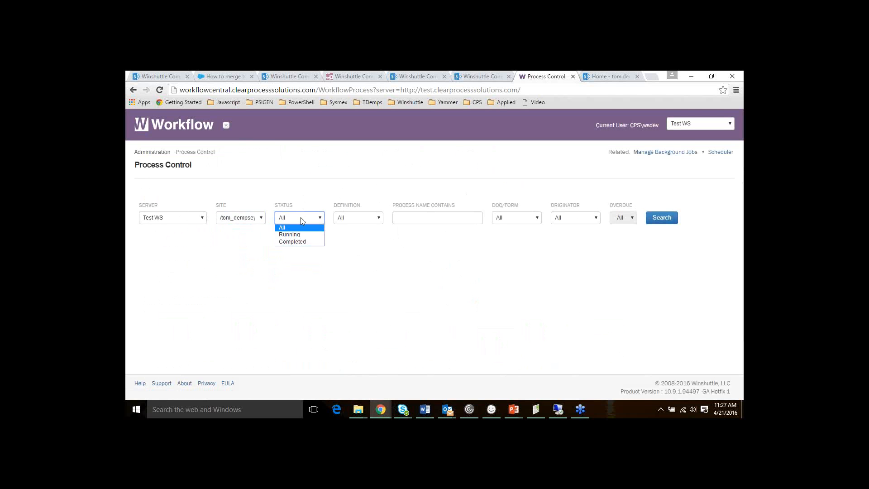
{"action": "left_click", "coordinate": [303, 235]}
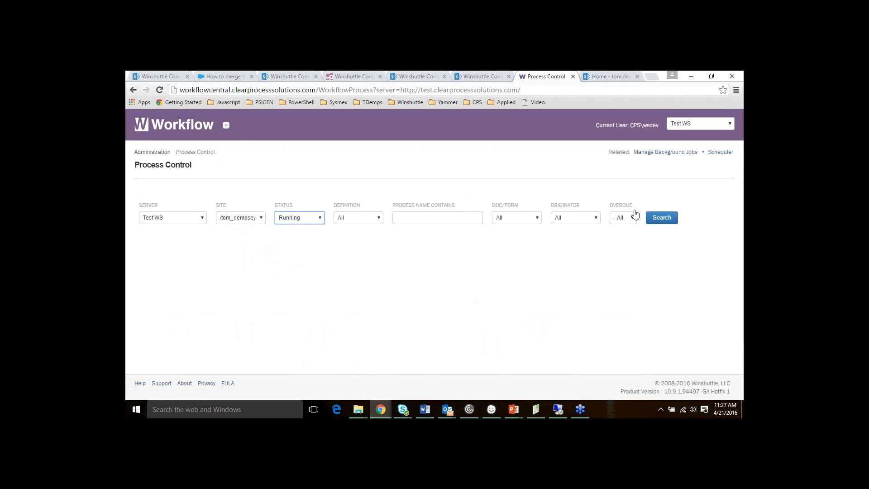
{"action": "left_click", "coordinate": [667, 222]}
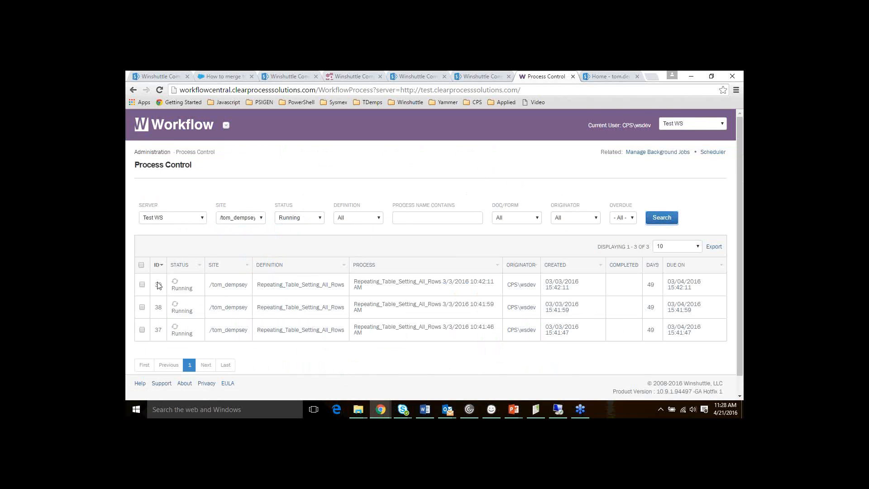
Cancel all three running processes with comment 'Test', then return to the Complete Form
{"action": "left_click", "coordinate": [142, 265]}
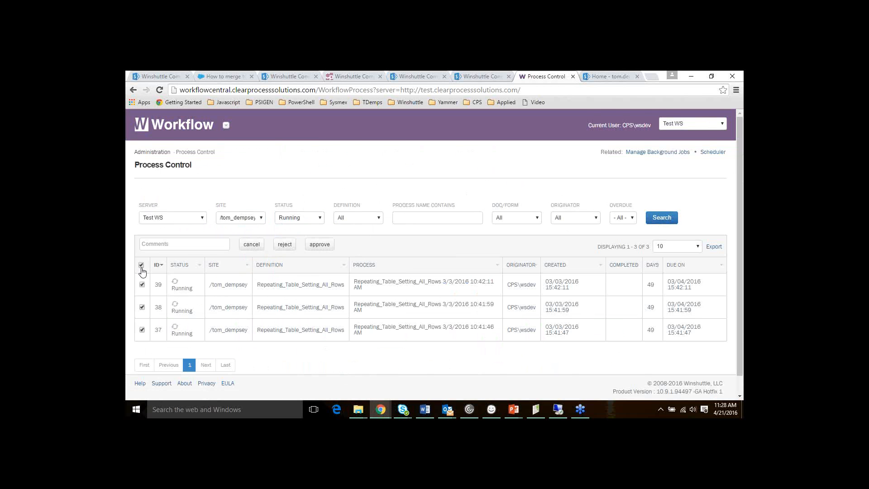
{"action": "left_click", "coordinate": [165, 244]}
{"action": "type", "text": "Test"}
{"action": "left_click", "coordinate": [252, 245]}
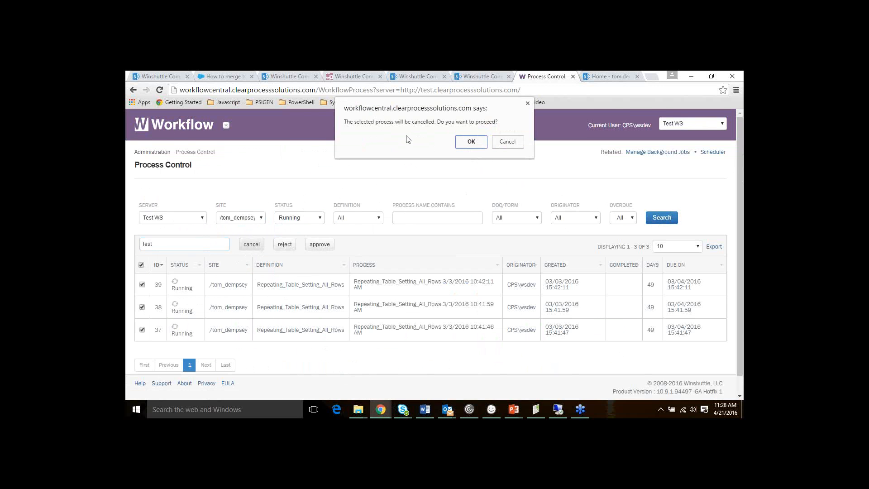
{"action": "left_click", "coordinate": [471, 143]}
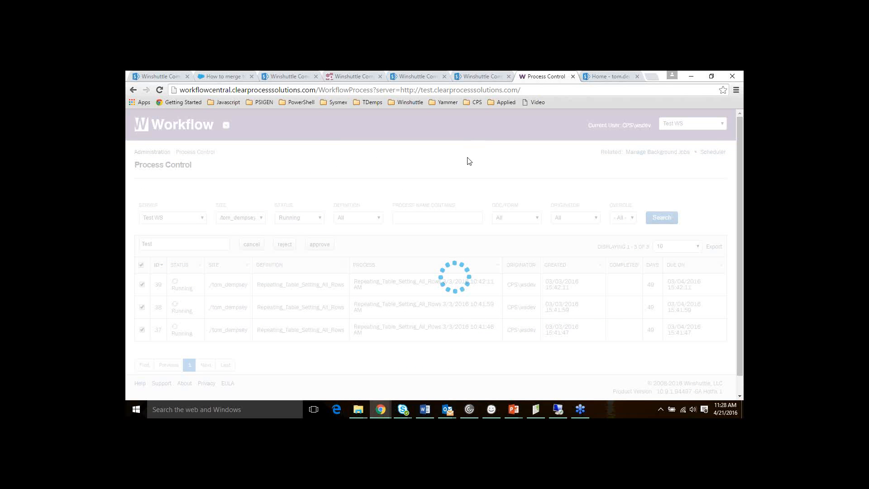
{"action": "scroll", "coordinate": [469, 162], "scroll_direction": "down", "scroll_amount": 1}
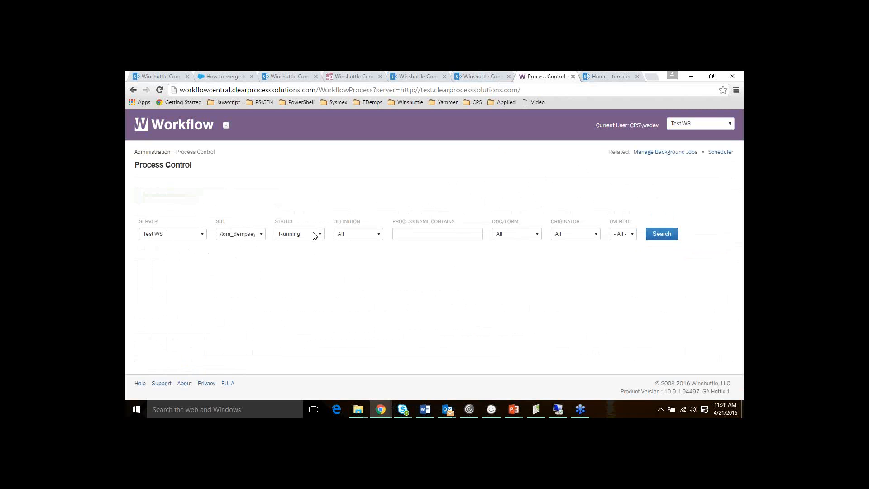
{"action": "left_click", "coordinate": [484, 76]}
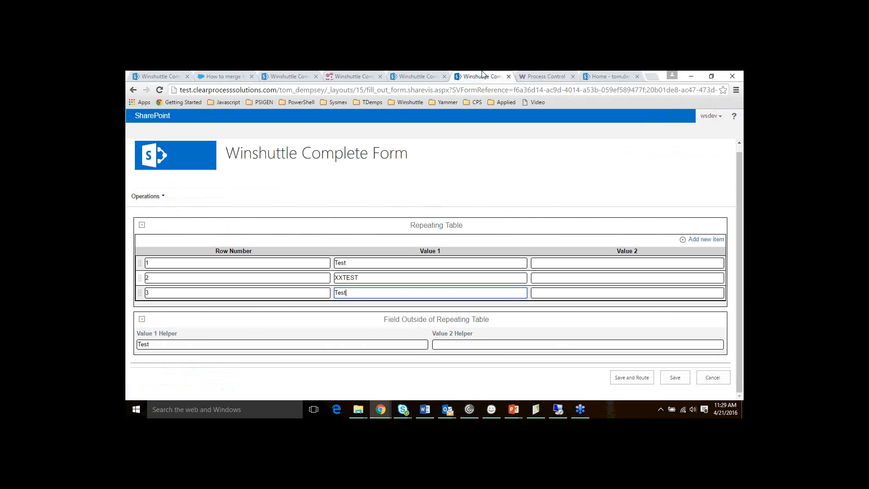
{"action": "left_click", "coordinate": [605, 76]}
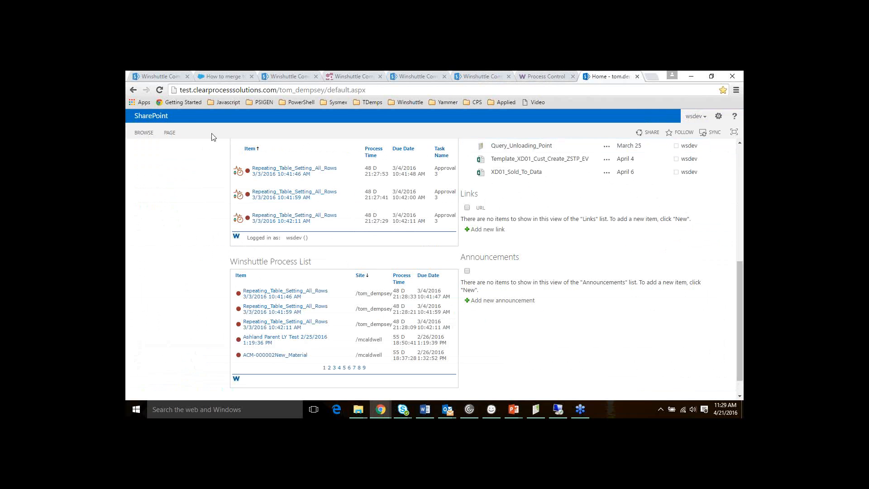
{"action": "scroll", "coordinate": [272, 201], "scroll_direction": "up", "scroll_amount": 1}
{"action": "scroll", "coordinate": [271, 202], "scroll_direction": "up", "scroll_amount": 2}
{"action": "key", "text": "F5"}
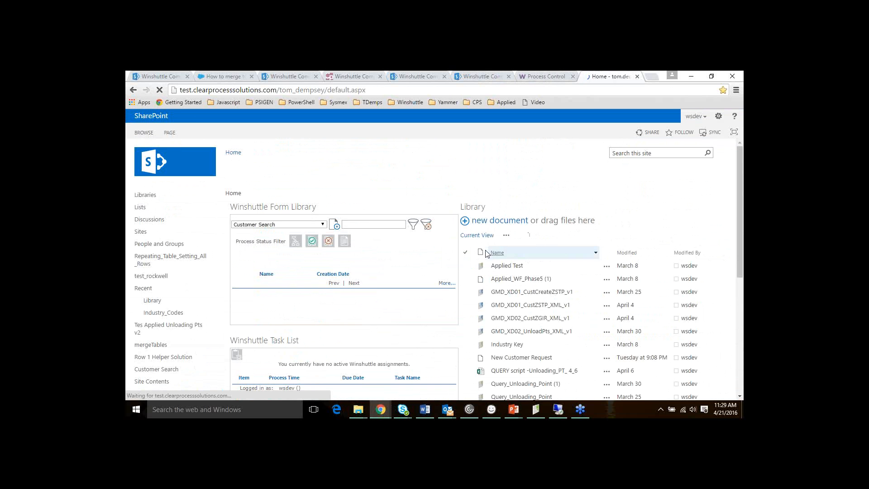
{"action": "scroll", "coordinate": [397, 303], "scroll_direction": "down", "scroll_amount": 5}
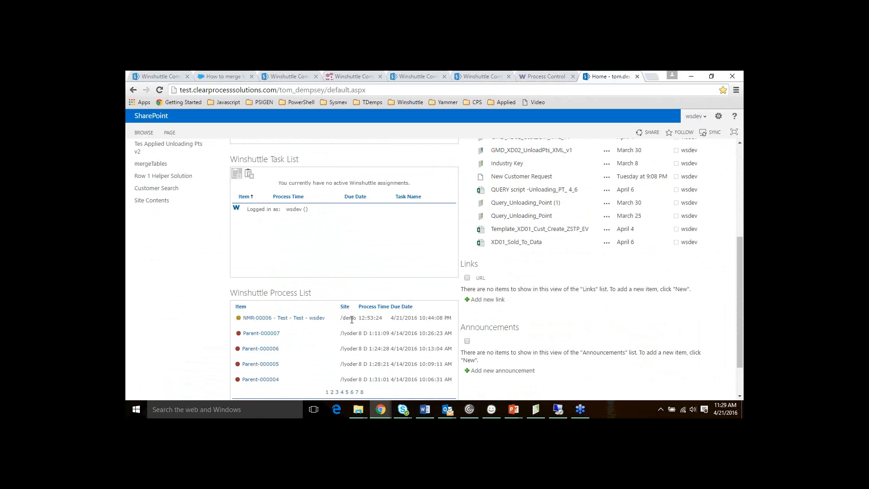
{"action": "scroll", "coordinate": [374, 281], "scroll_direction": "down", "scroll_amount": 1}
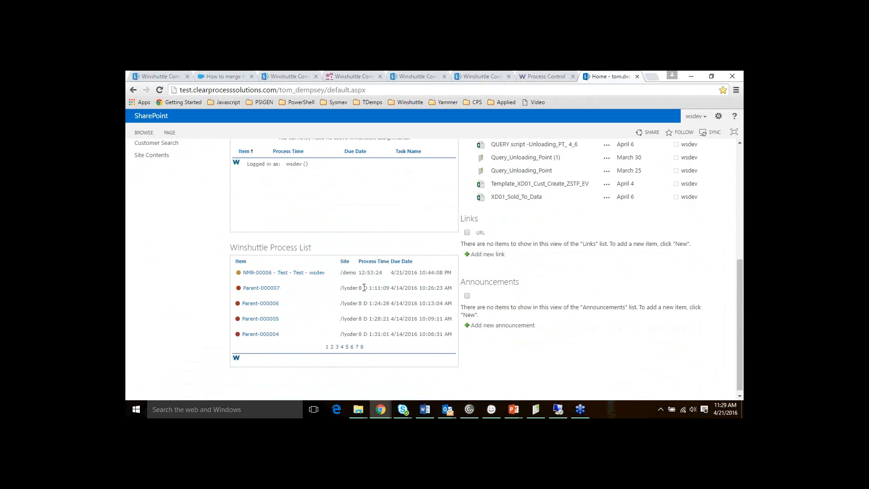
{"action": "left_click", "coordinate": [344, 262]}
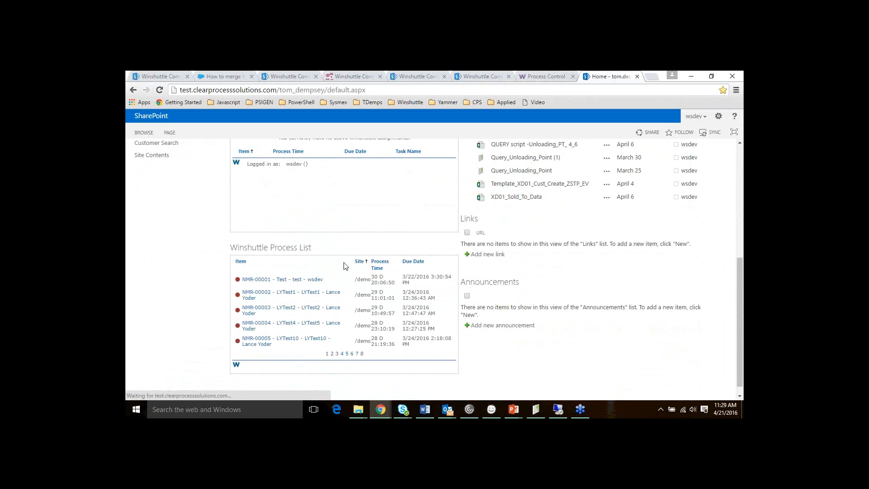
{"action": "left_click", "coordinate": [360, 264]}
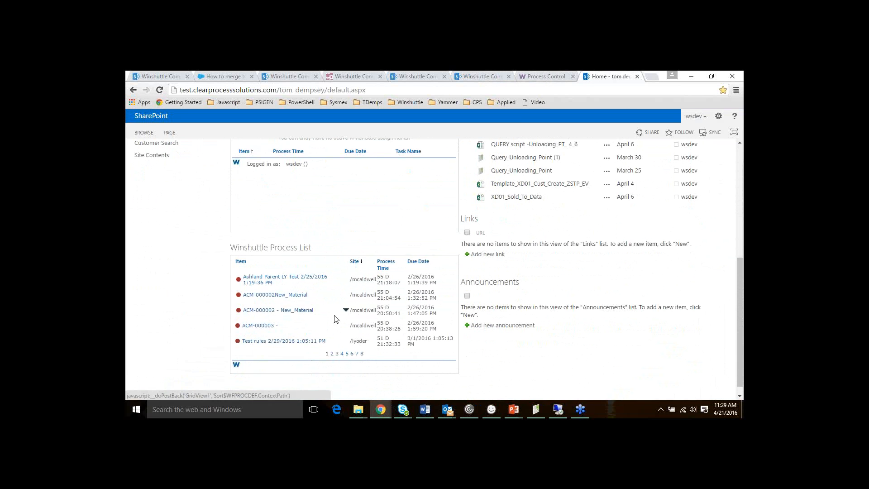
{"action": "scroll", "coordinate": [382, 243], "scroll_direction": "up", "scroll_amount": 3}
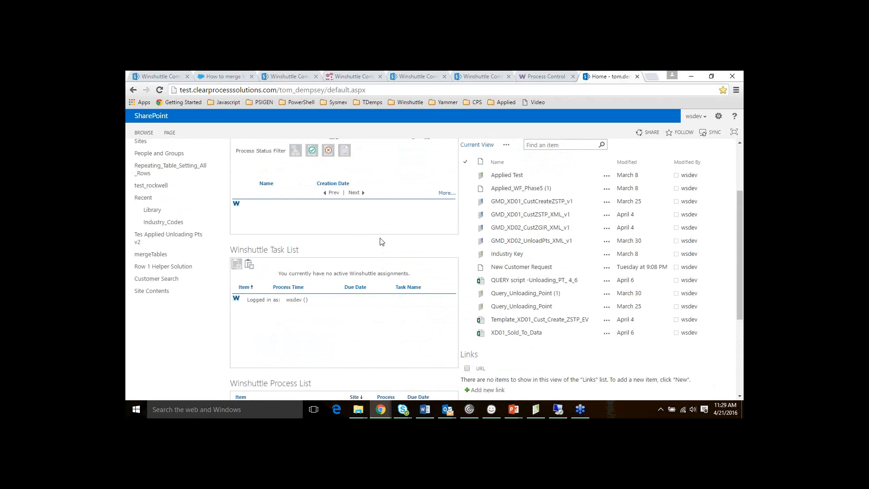
{"action": "scroll", "coordinate": [380, 242], "scroll_direction": "up", "scroll_amount": 2}
{"action": "left_click", "coordinate": [311, 225]}
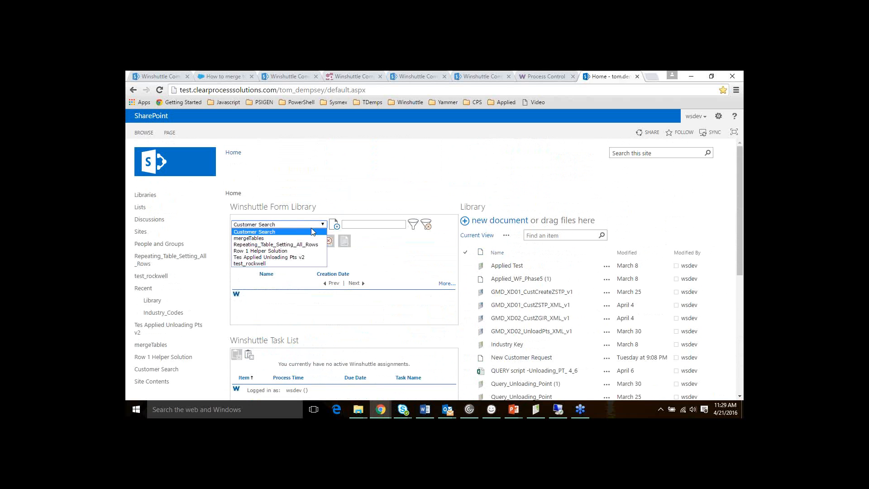
{"action": "left_click", "coordinate": [311, 244]}
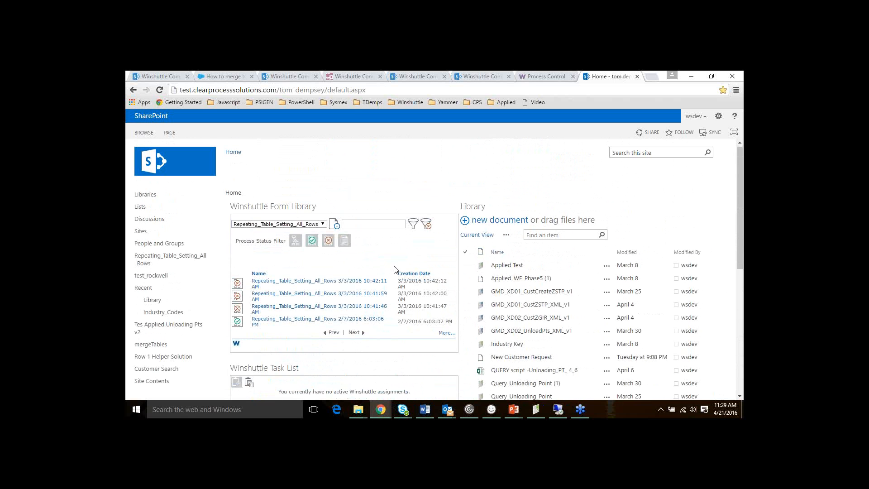
{"action": "scroll", "coordinate": [395, 271], "scroll_direction": "down", "scroll_amount": 2}
{"action": "scroll", "coordinate": [395, 271], "scroll_direction": "down", "scroll_amount": 3}
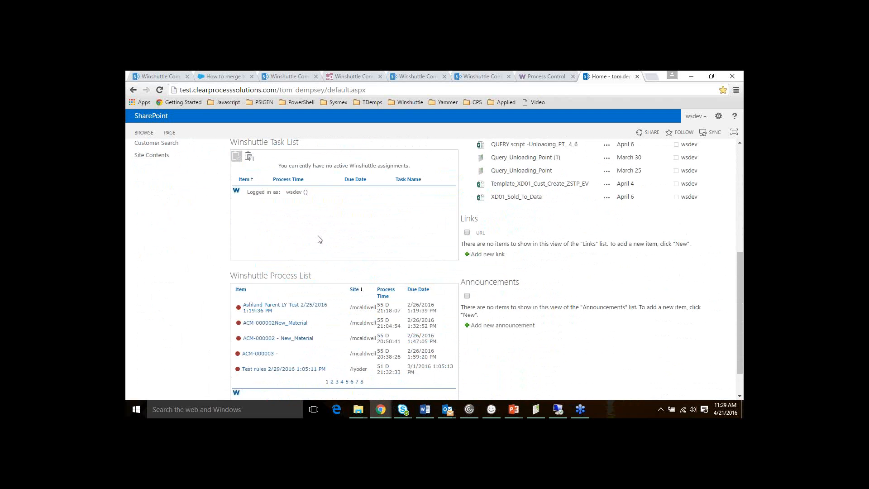
{"action": "scroll", "coordinate": [343, 245], "scroll_direction": "up", "scroll_amount": 1}
{"action": "scroll", "coordinate": [388, 264], "scroll_direction": "up", "scroll_amount": 1}
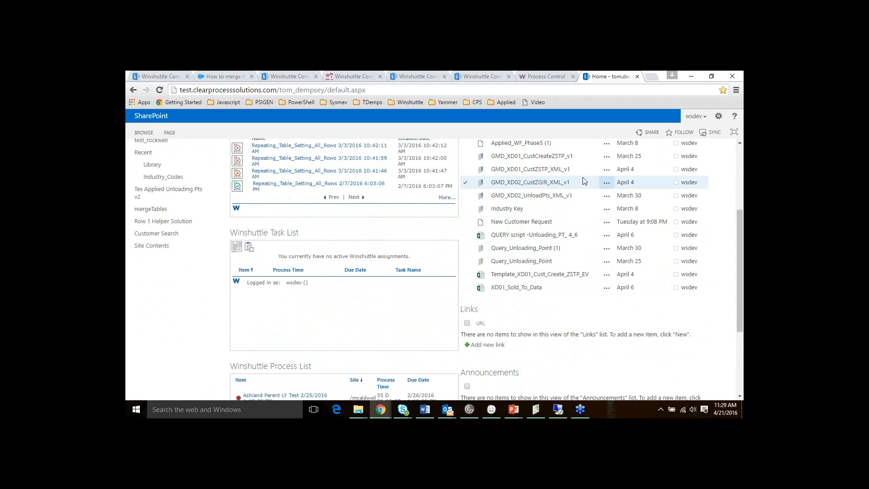
{"action": "scroll", "coordinate": [434, 272], "scroll_direction": "up", "scroll_amount": 2}
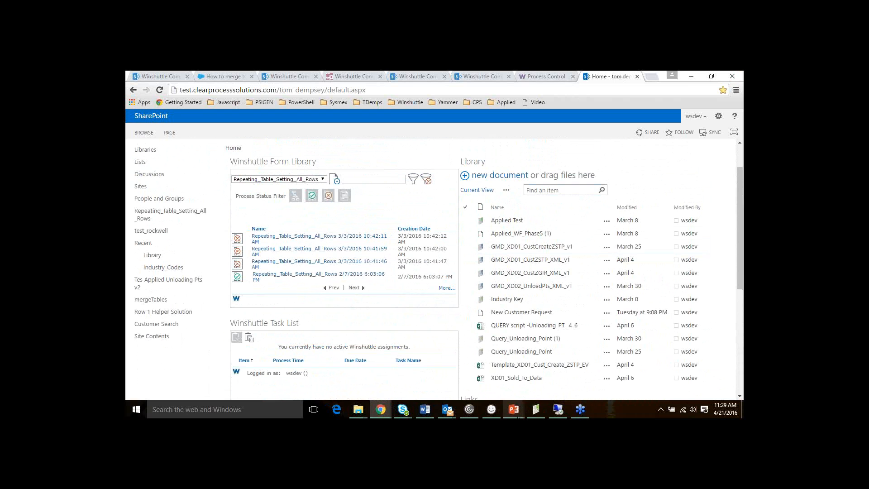
{"action": "mouse_move", "coordinate": [514, 410]}
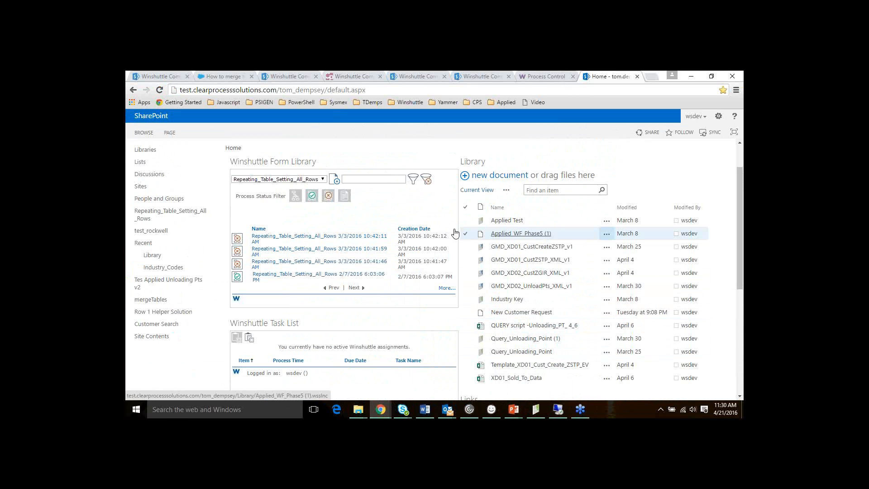
{"action": "left_click", "coordinate": [335, 92]}
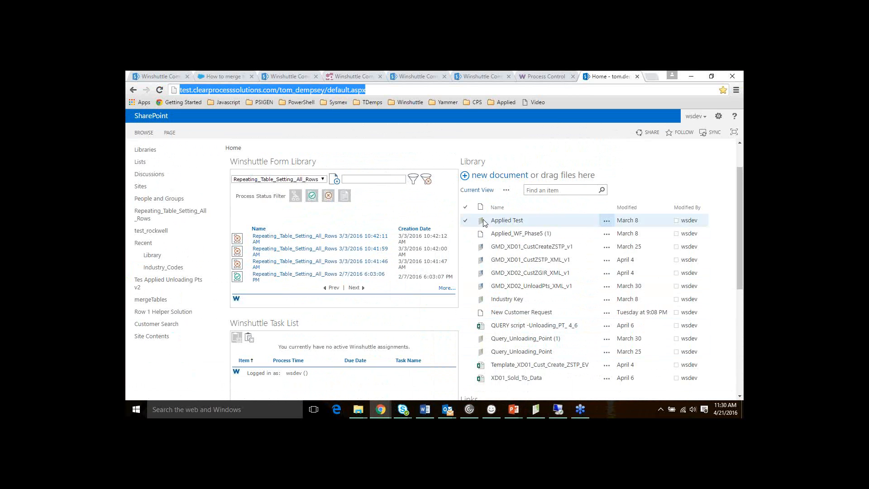
{"action": "type", "text": "dem"}
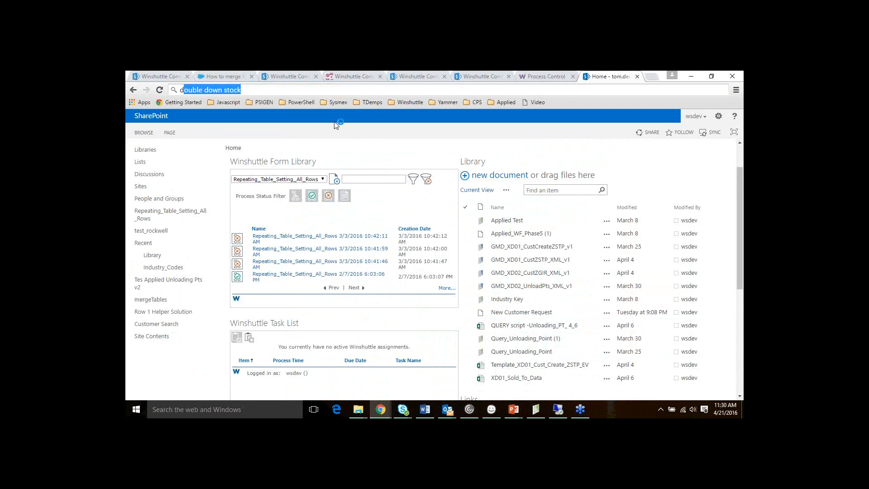
{"action": "key", "text": "BackSpace"}
{"action": "key", "text": "BackSpace"}
{"action": "key", "text": "BackSpace"}
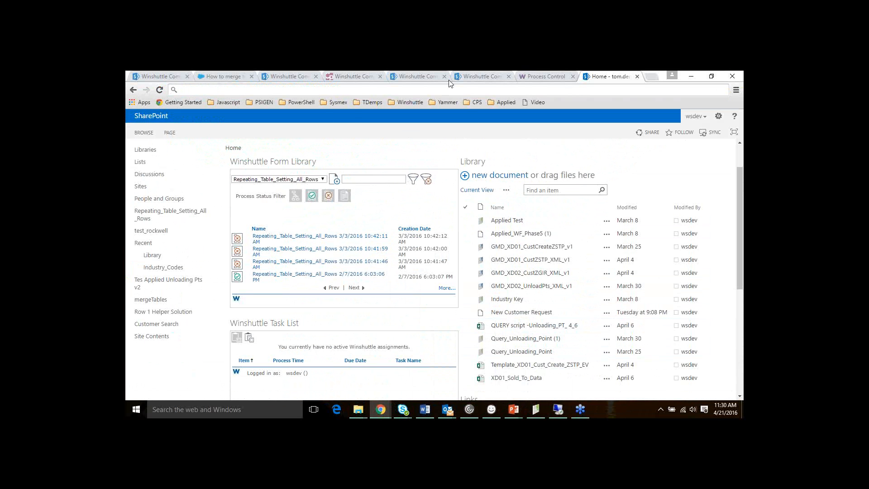
Change the page address to the /demo site and leave the form without saving
{"action": "left_click", "coordinate": [420, 76]}
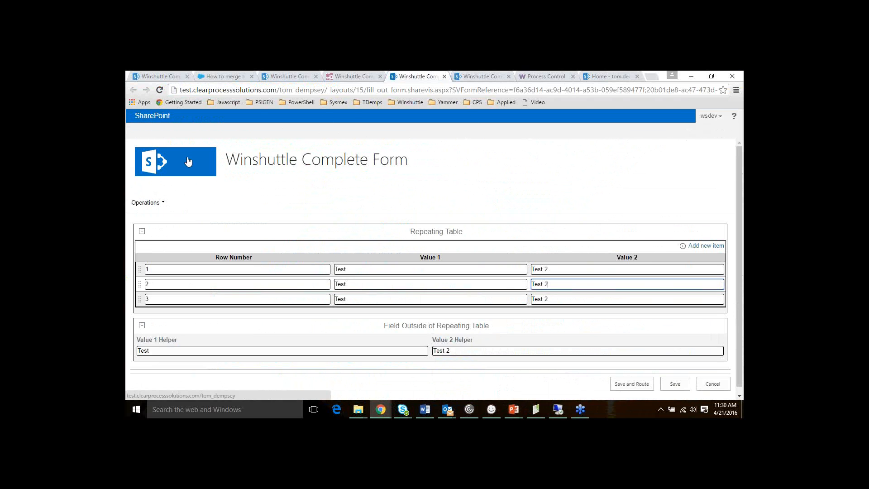
{"action": "left_click_drag", "start_coordinate": [281, 89], "coordinate": [719, 90]}
{"action": "key", "text": "ctrl+v"}
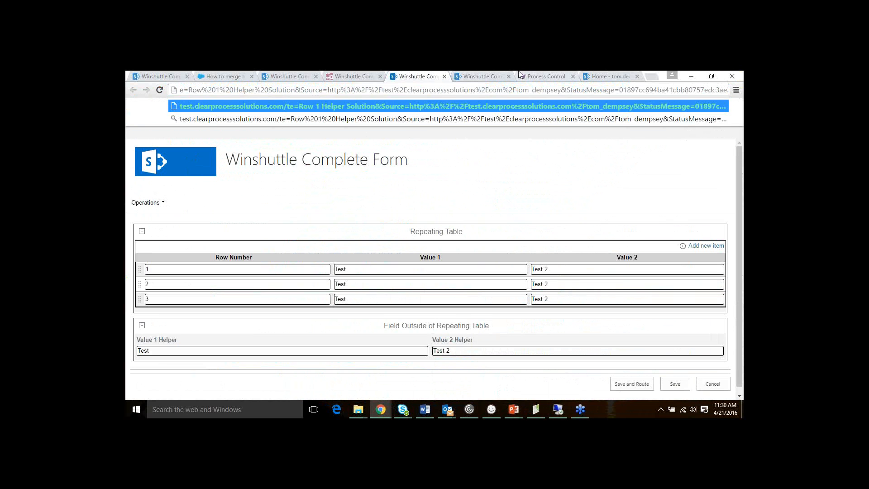
{"action": "left_click", "coordinate": [482, 76]}
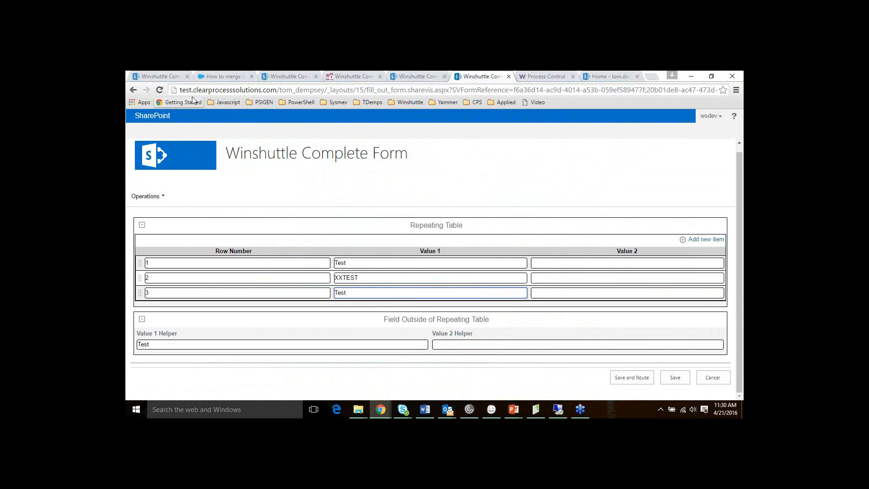
{"action": "left_click_drag", "start_coordinate": [283, 90], "coordinate": [725, 89]}
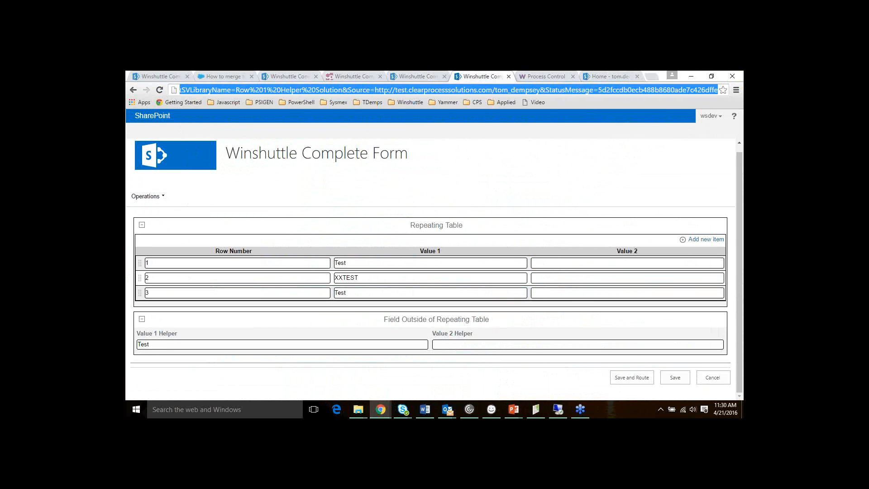
{"action": "key", "text": "BackSpace"}
{"action": "key", "text": "BackSpace"}
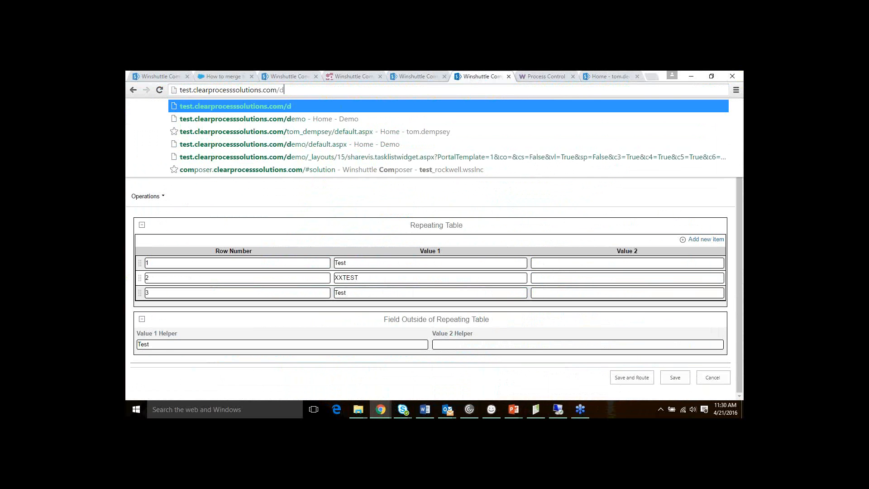
{"action": "type", "text": "demo"}
{"action": "key", "text": "Return"}
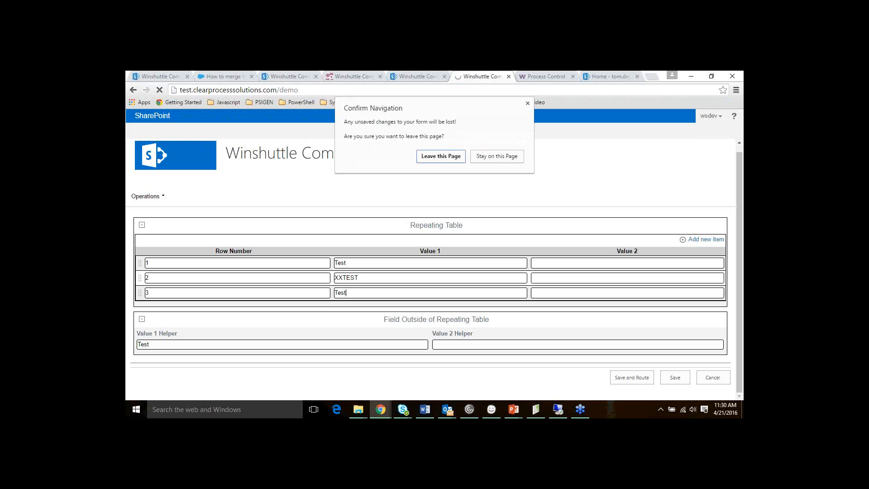
{"action": "left_click", "coordinate": [440, 156]}
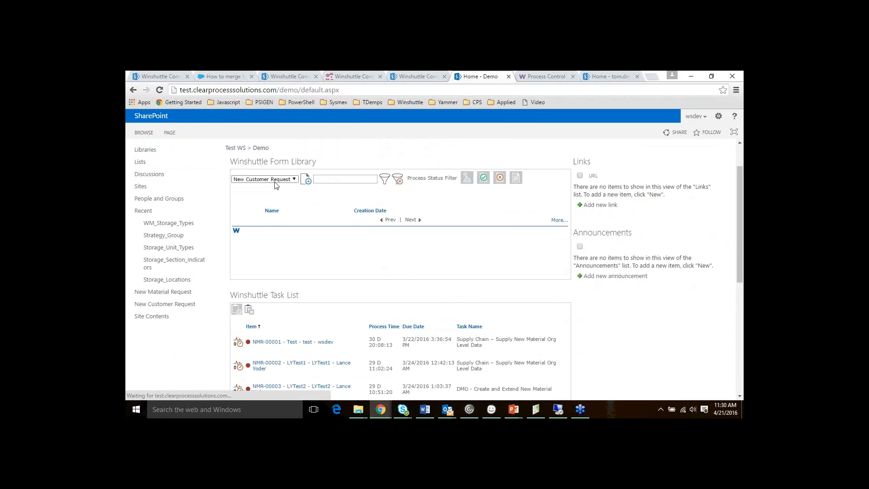
Show the New Material Request form library and scroll down to the Process List
{"action": "left_click", "coordinate": [275, 181]}
{"action": "left_click", "coordinate": [285, 195]}
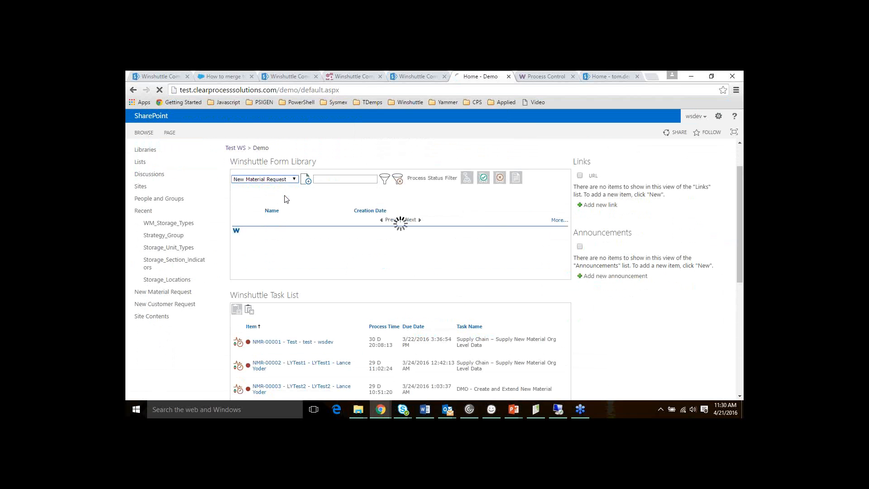
{"action": "scroll", "coordinate": [398, 245], "scroll_direction": "down", "scroll_amount": 4}
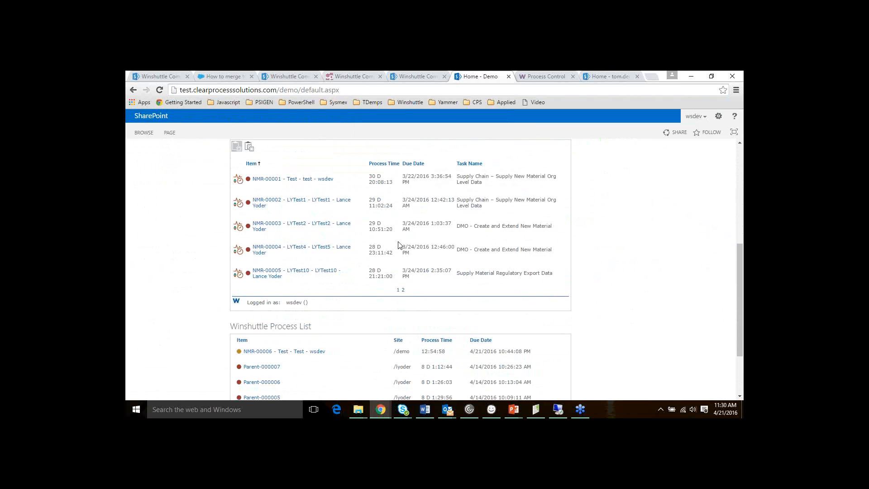
{"action": "scroll", "coordinate": [398, 245], "scroll_direction": "down", "scroll_amount": 2}
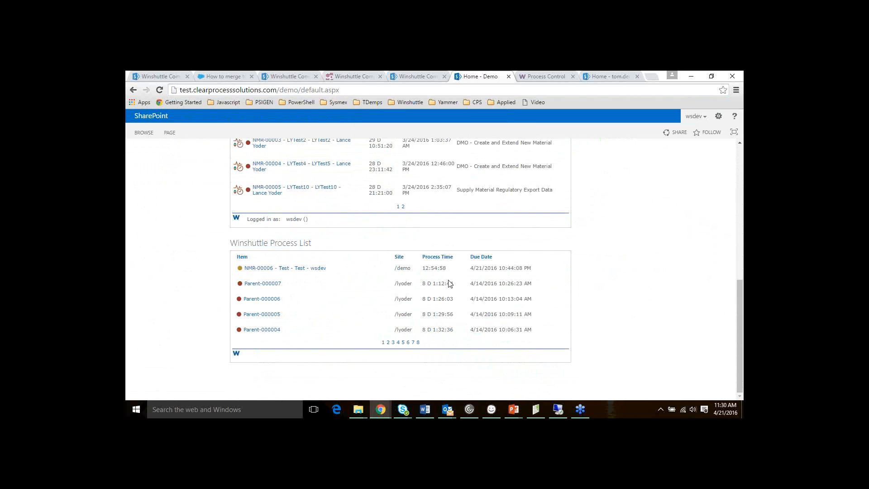
Open the Edit page for process NMR-00006 and scroll down to its Swimlane Members
{"action": "left_click", "coordinate": [391, 268]}
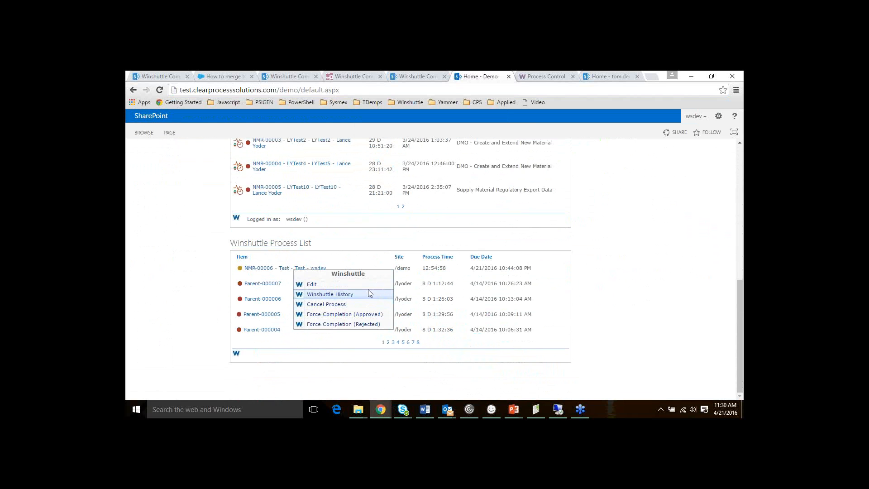
{"action": "left_click", "coordinate": [389, 270]}
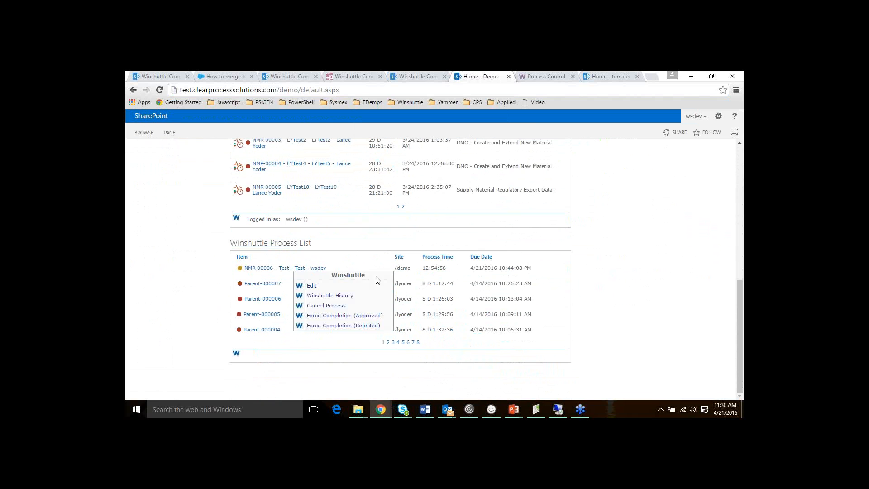
{"action": "left_click", "coordinate": [361, 284]}
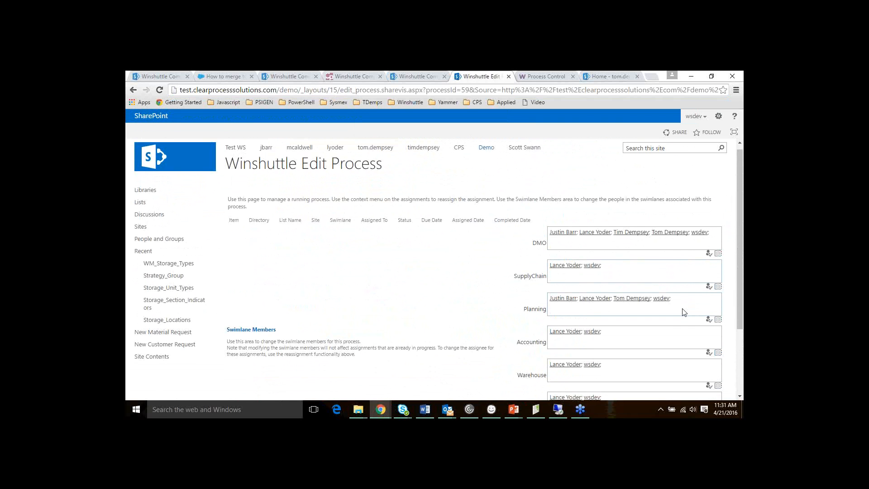
{"action": "scroll", "coordinate": [666, 266], "scroll_direction": "down", "scroll_amount": 1}
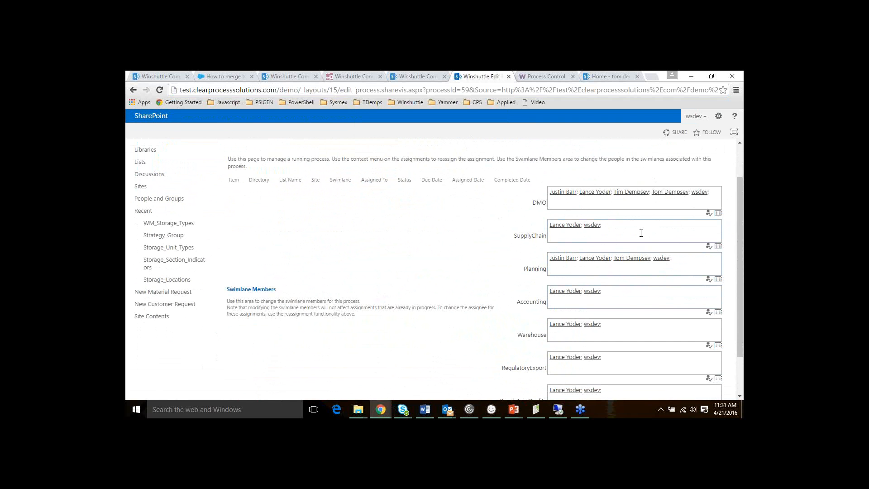
{"action": "scroll", "coordinate": [641, 234], "scroll_direction": "down", "scroll_amount": 1}
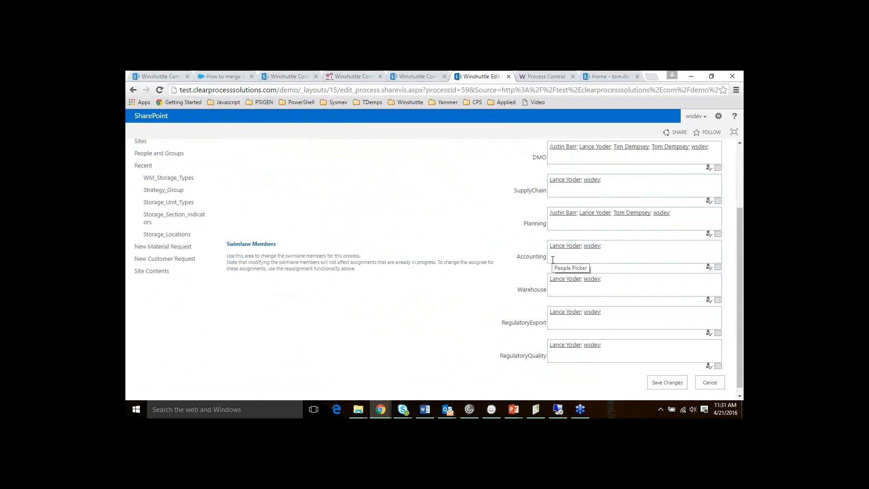
Add the searched-for person to the Accounting swimlane members and save the changes
{"action": "left_click", "coordinate": [576, 254]}
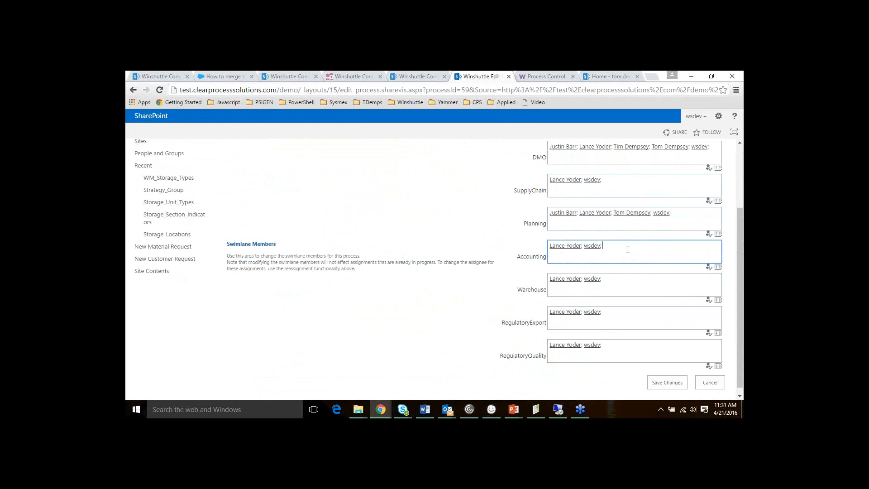
{"action": "left_click", "coordinate": [718, 267]}
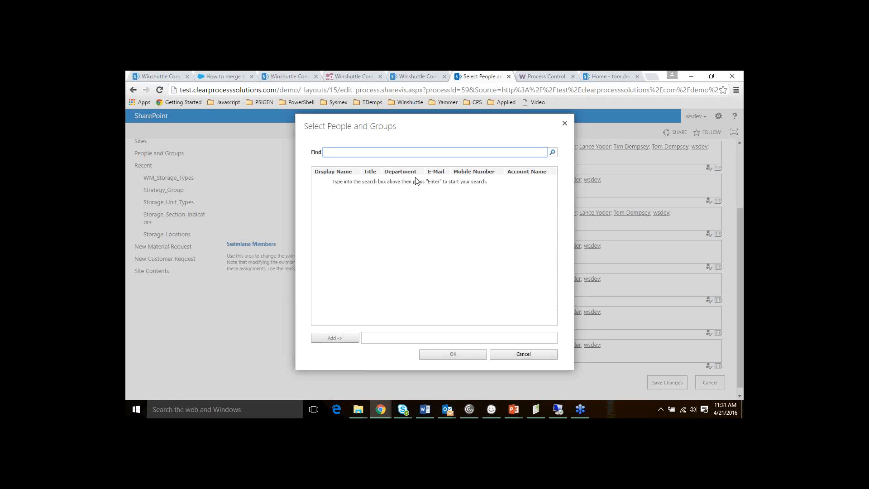
{"action": "type", "text": "dempsey"}
{"action": "key", "text": "Return"}
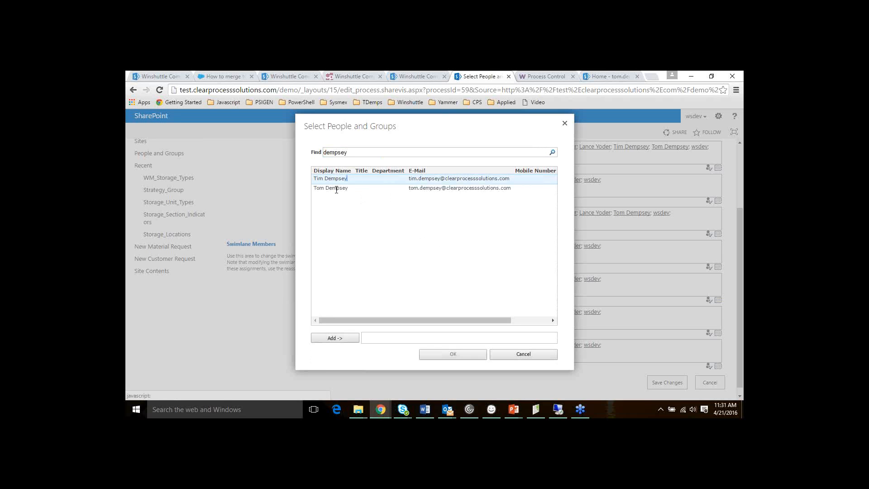
{"action": "double_click", "coordinate": [336, 188]}
{"action": "left_click", "coordinate": [462, 356]}
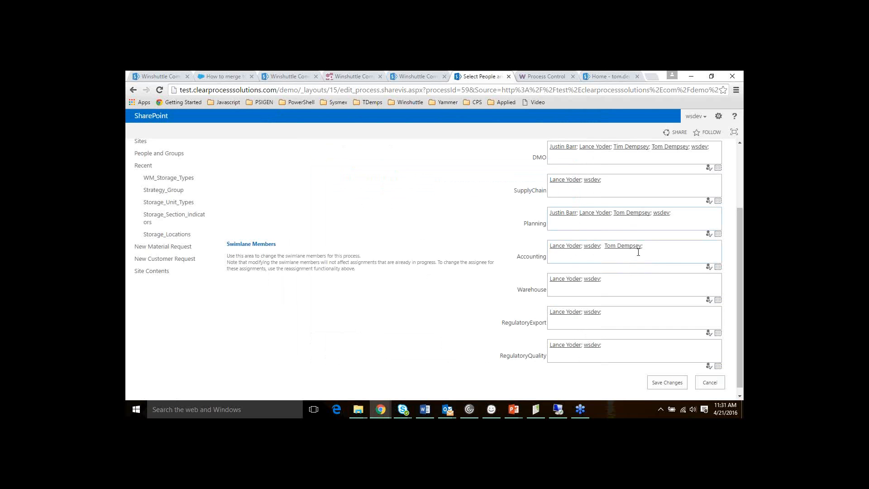
{"action": "scroll", "coordinate": [677, 278], "scroll_direction": "down", "scroll_amount": 1}
{"action": "left_click", "coordinate": [670, 380]}
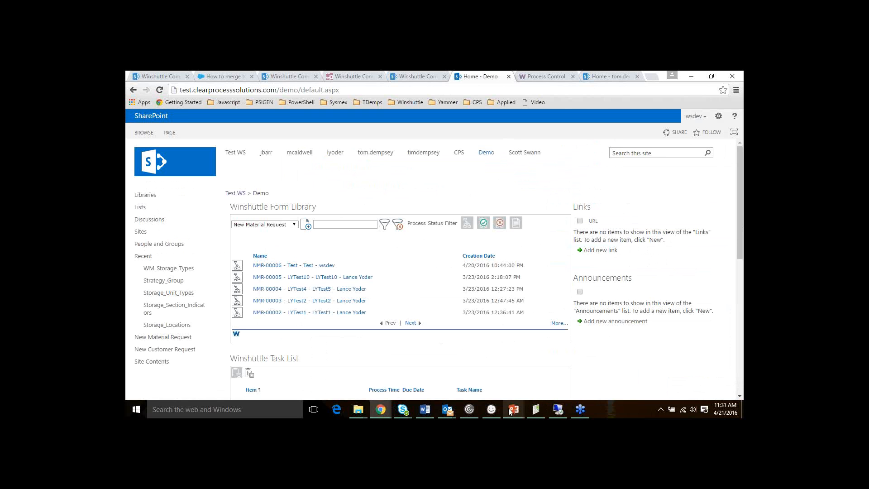
Show slide 13, 'Open Discussion / Questions', of the tips and tricks April 2016 deck
{"action": "mouse_move", "coordinate": [512, 410]}
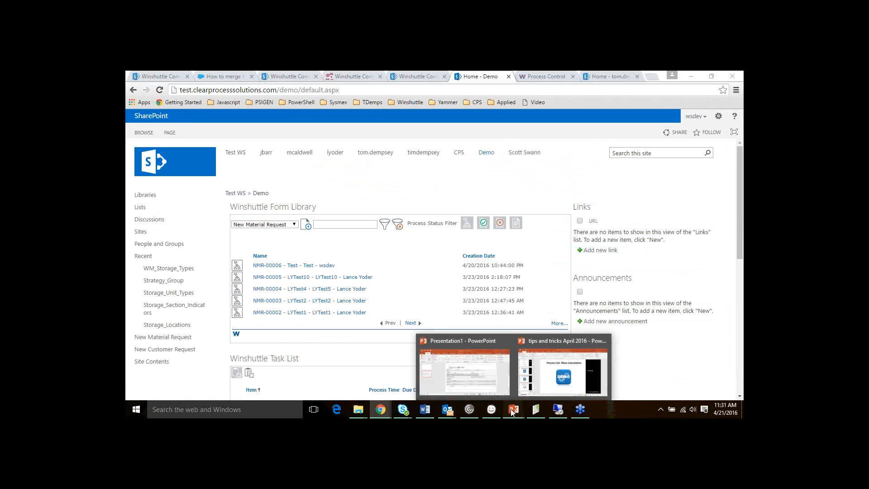
{"action": "left_click", "coordinate": [540, 384]}
{"action": "left_click", "coordinate": [170, 351]}
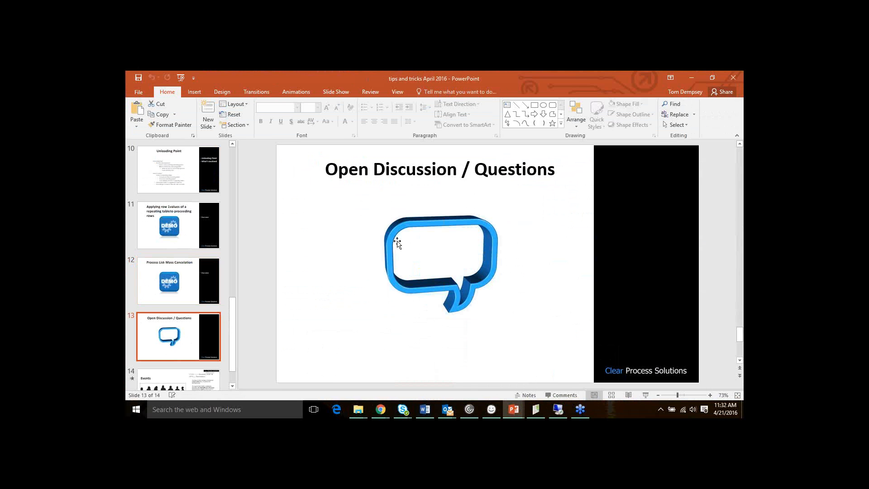